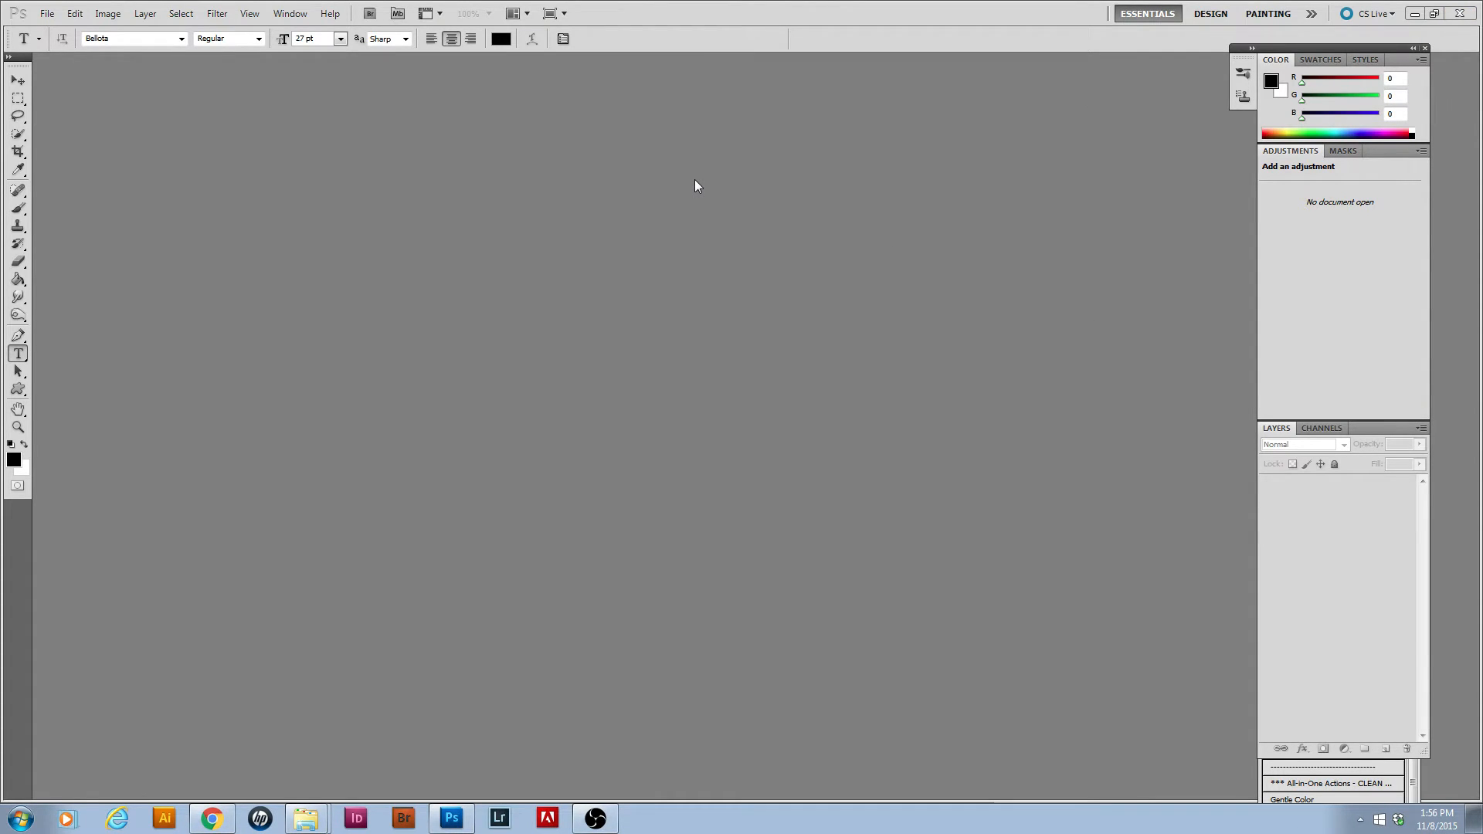
# Open the vintage Thanksgiving girl PNG, StudioShine-ThanksgivingGirlVintageImage.png, from the t-shirts folder
pyautogui.click(48, 15)
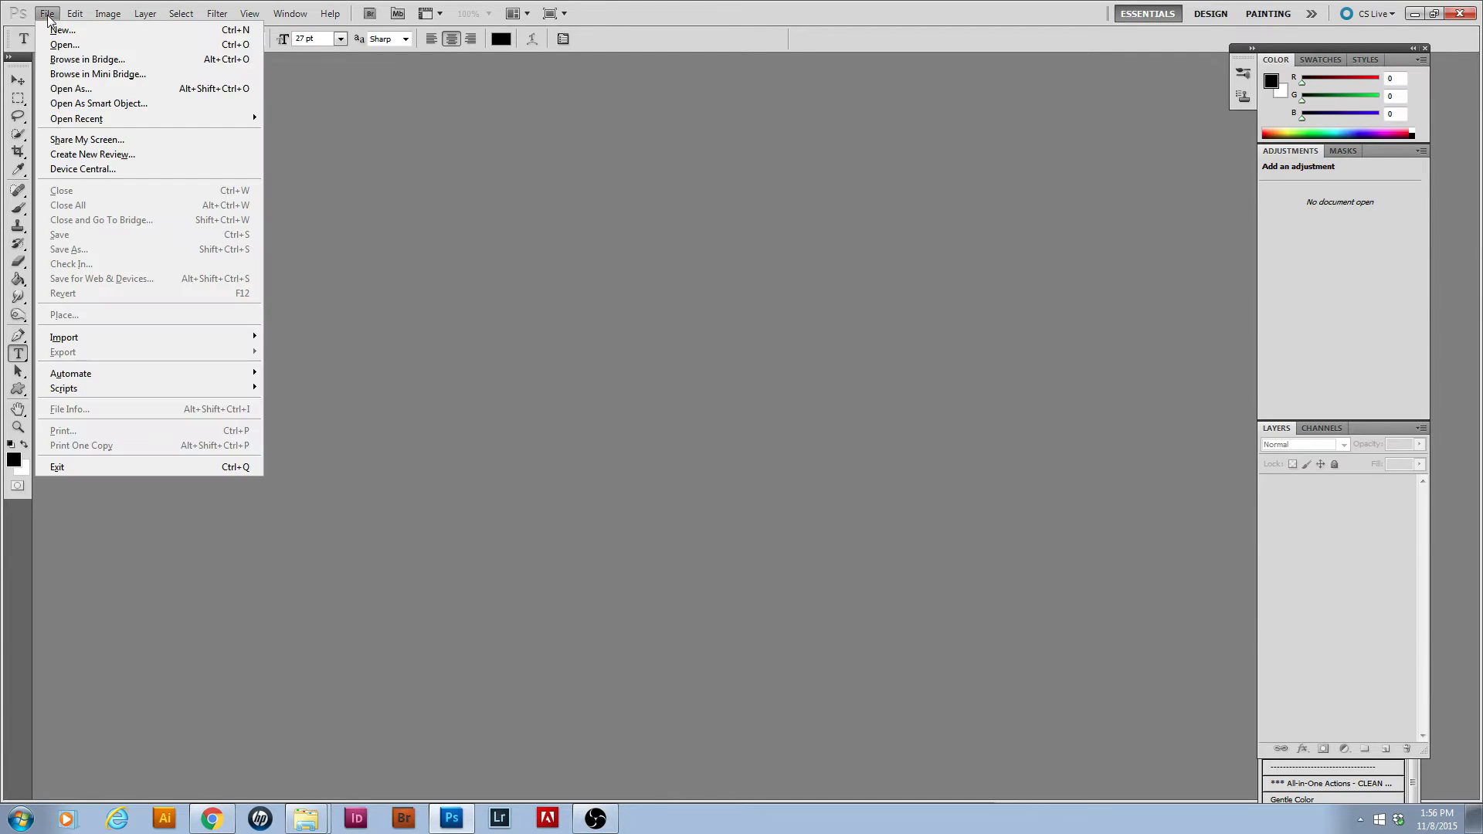
pyautogui.click(54, 44)
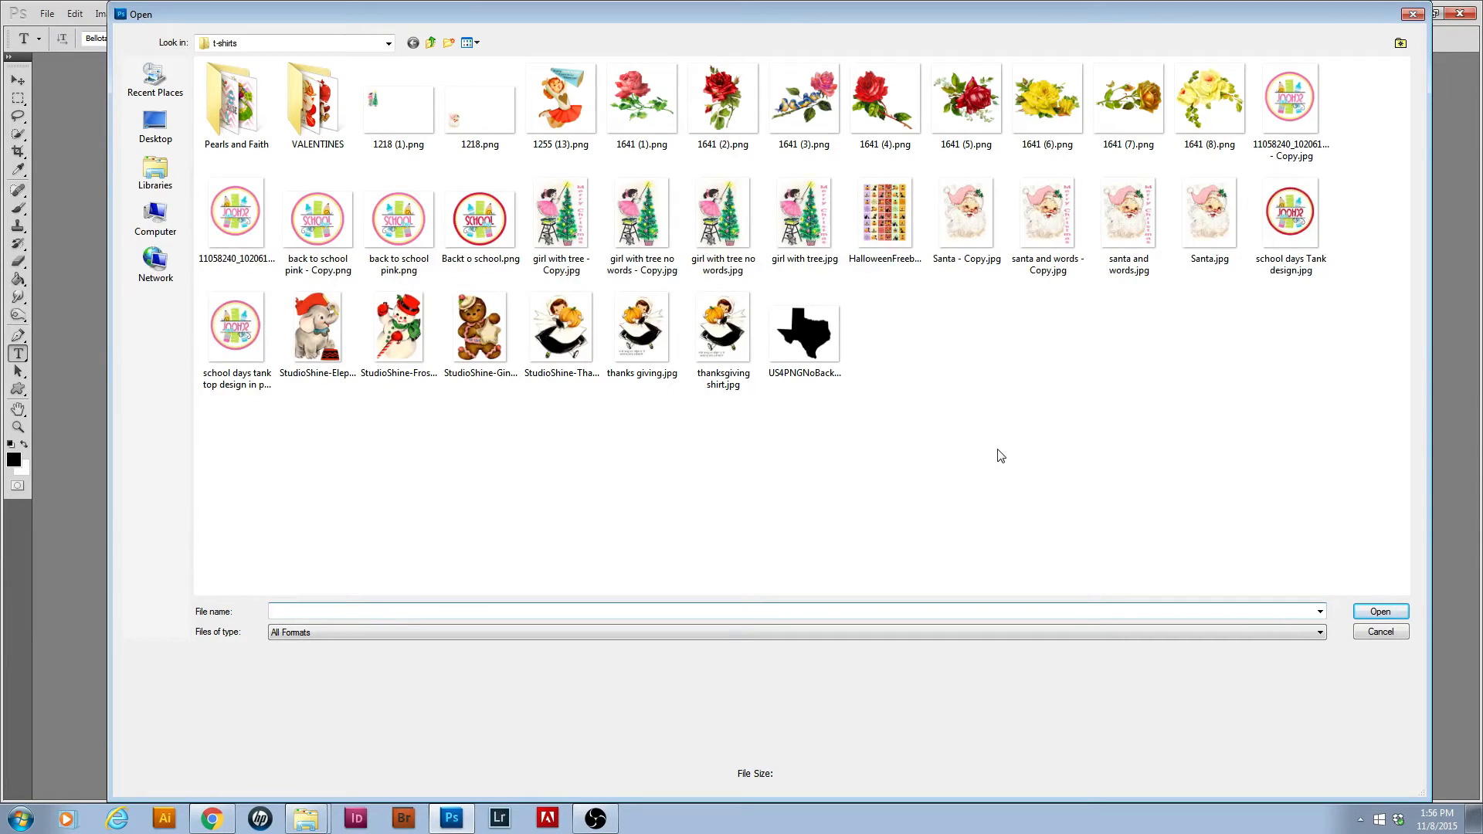
pyautogui.doubleClick(574, 340)
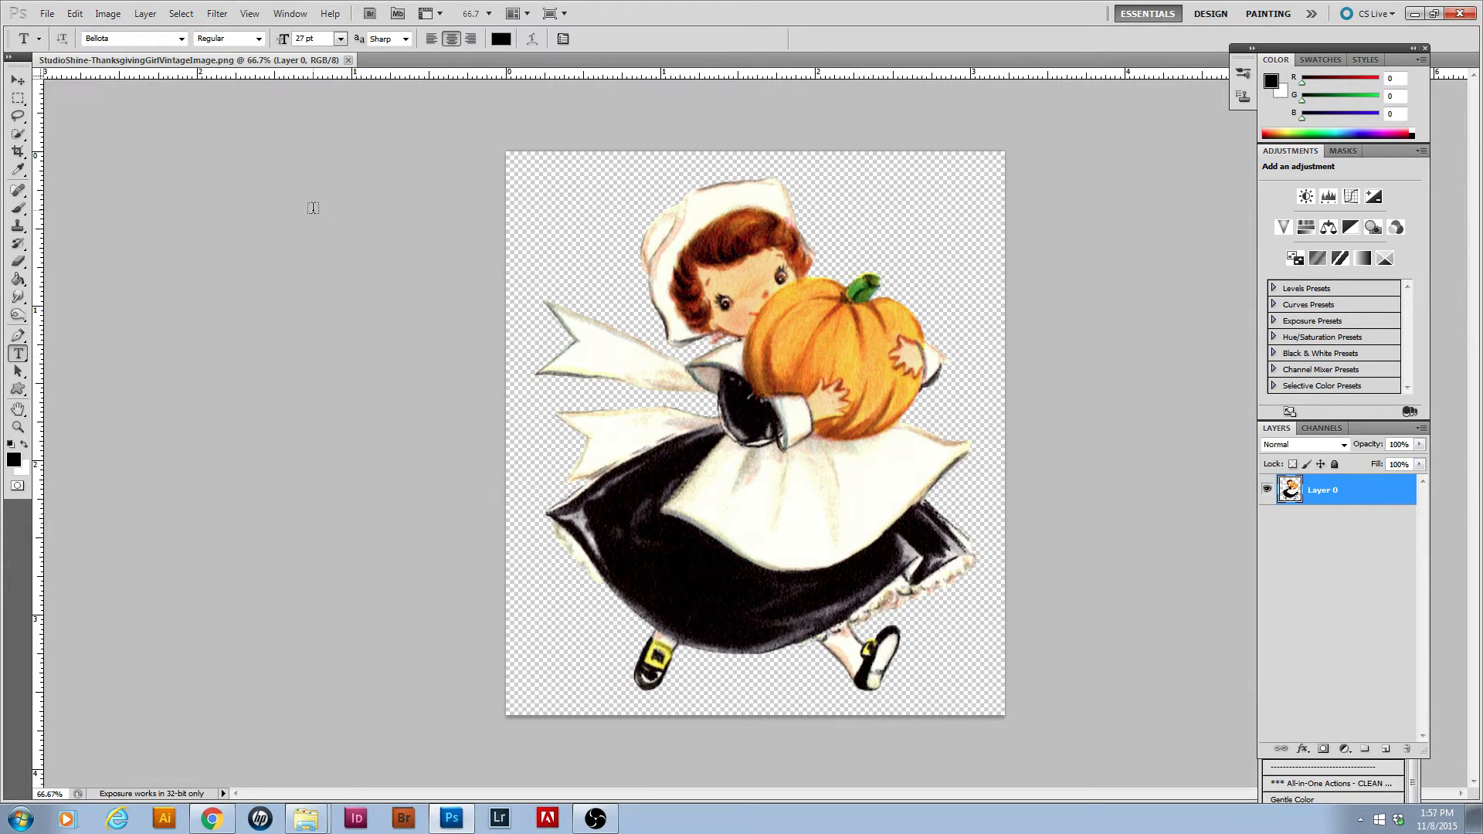
# Create a new U.S. Letter document, 8.5 x 11 inches at 300 pixels/inch, in RGB Color with a white background
pyautogui.click(47, 14)
pyautogui.click(56, 30)
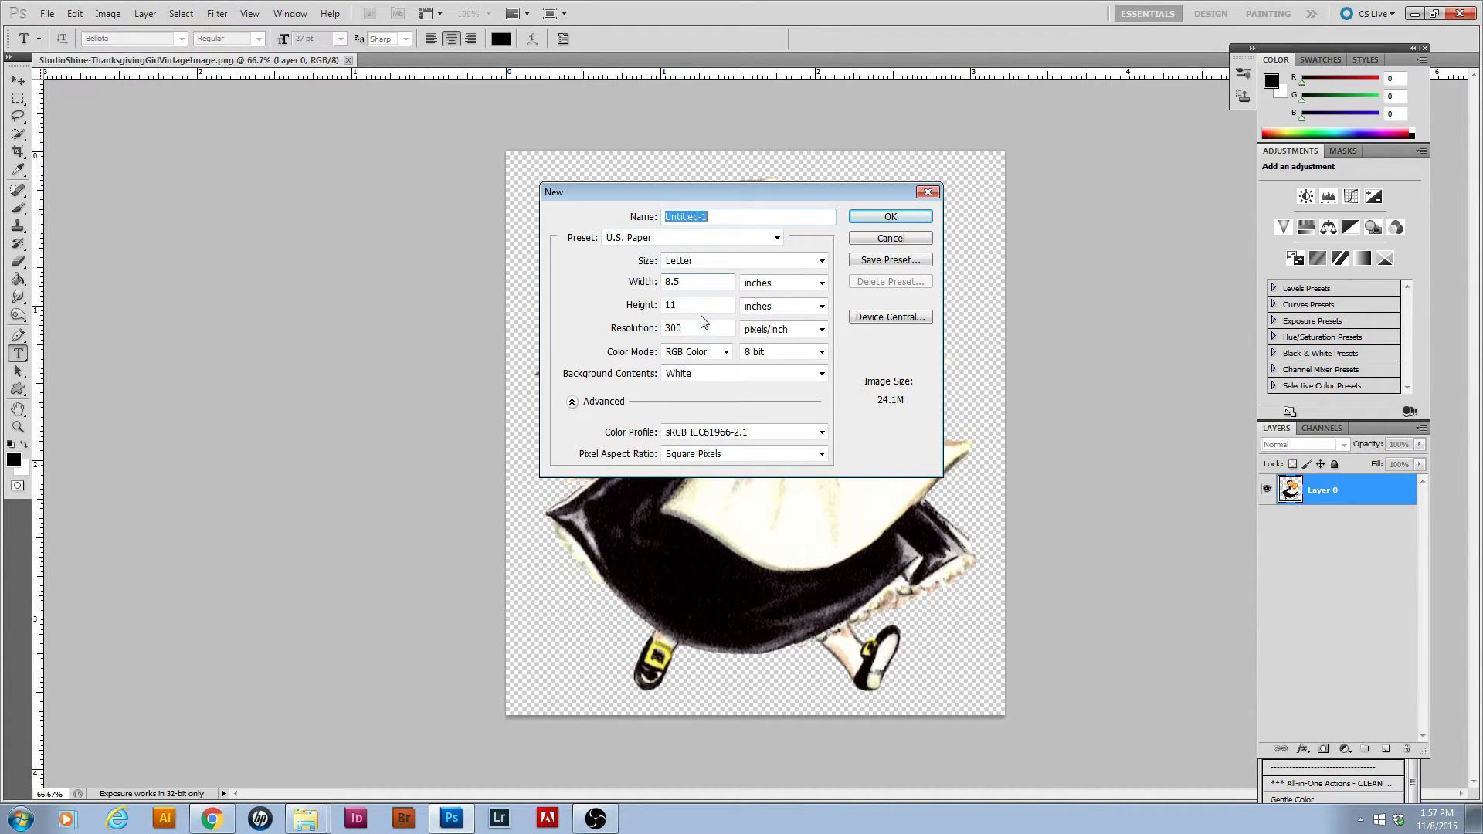
pyautogui.click(902, 220)
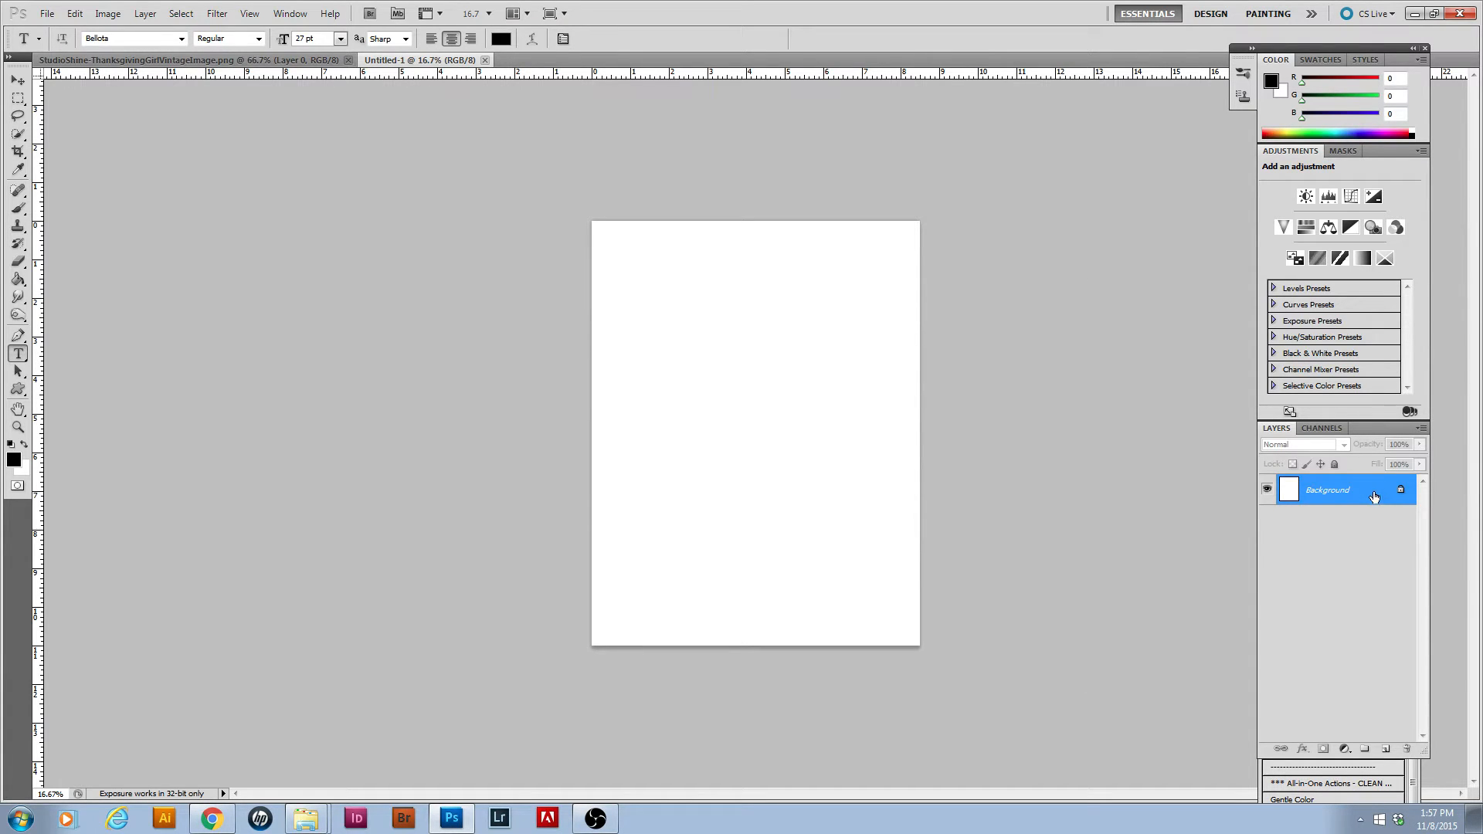
# Copy the Thanksgiving girl layer onto the middle of the blank letter page and close the source image
pyautogui.click(208, 62)
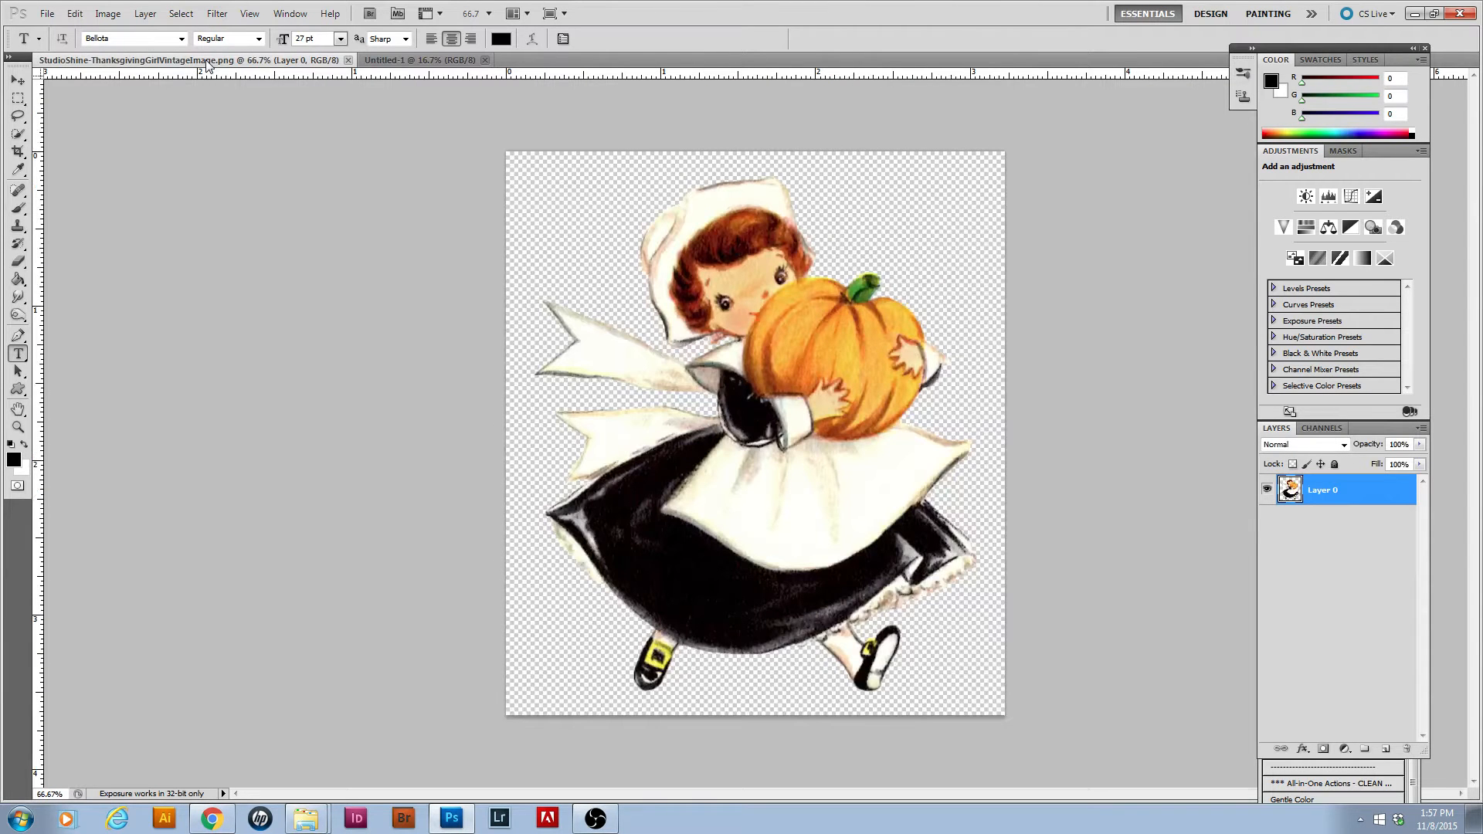
pyautogui.moveTo(206, 61); pyautogui.dragTo(435, 463)
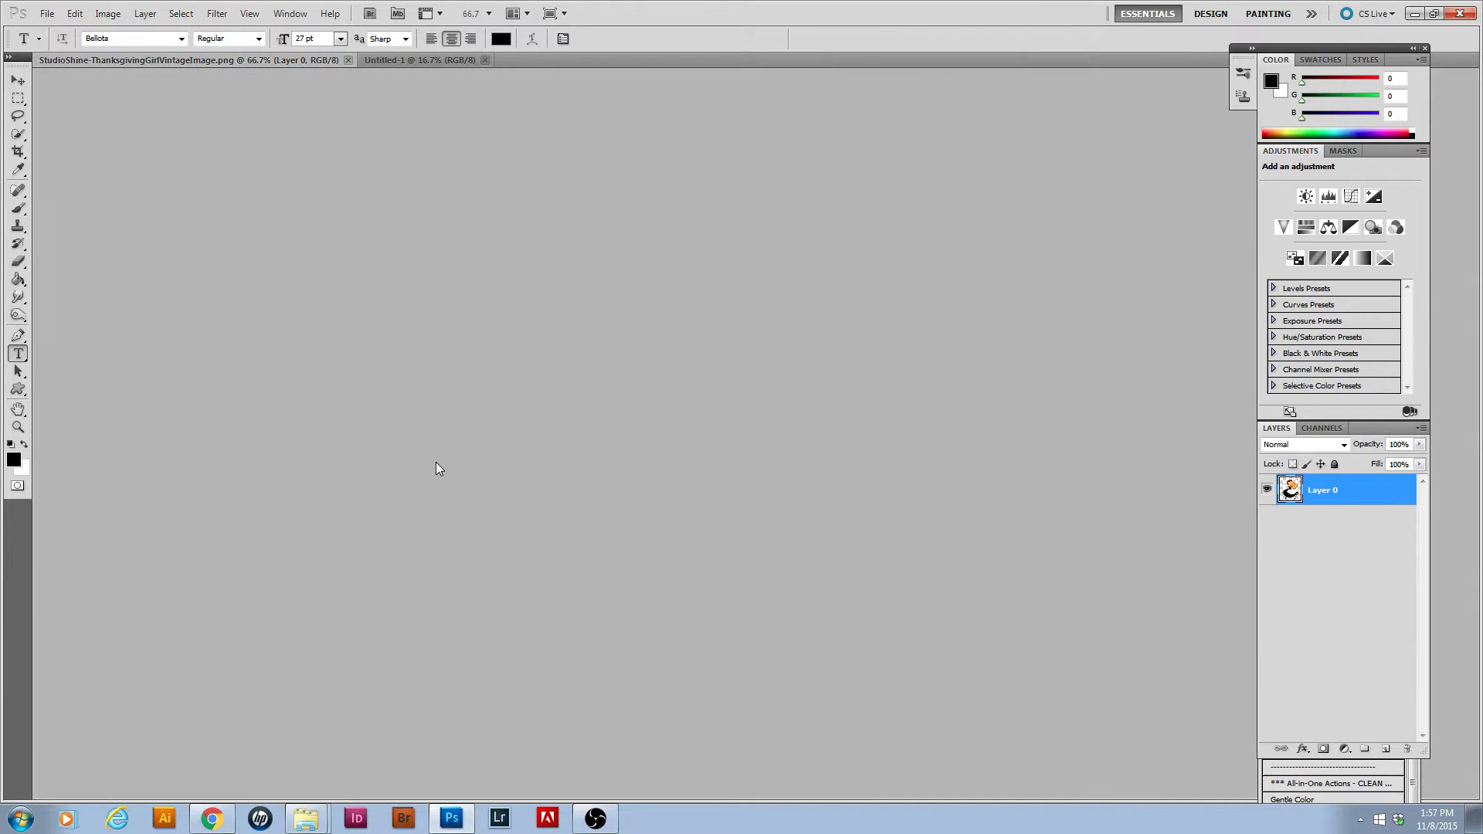
pyautogui.moveTo(655, 622); pyautogui.dragTo(656, 623)
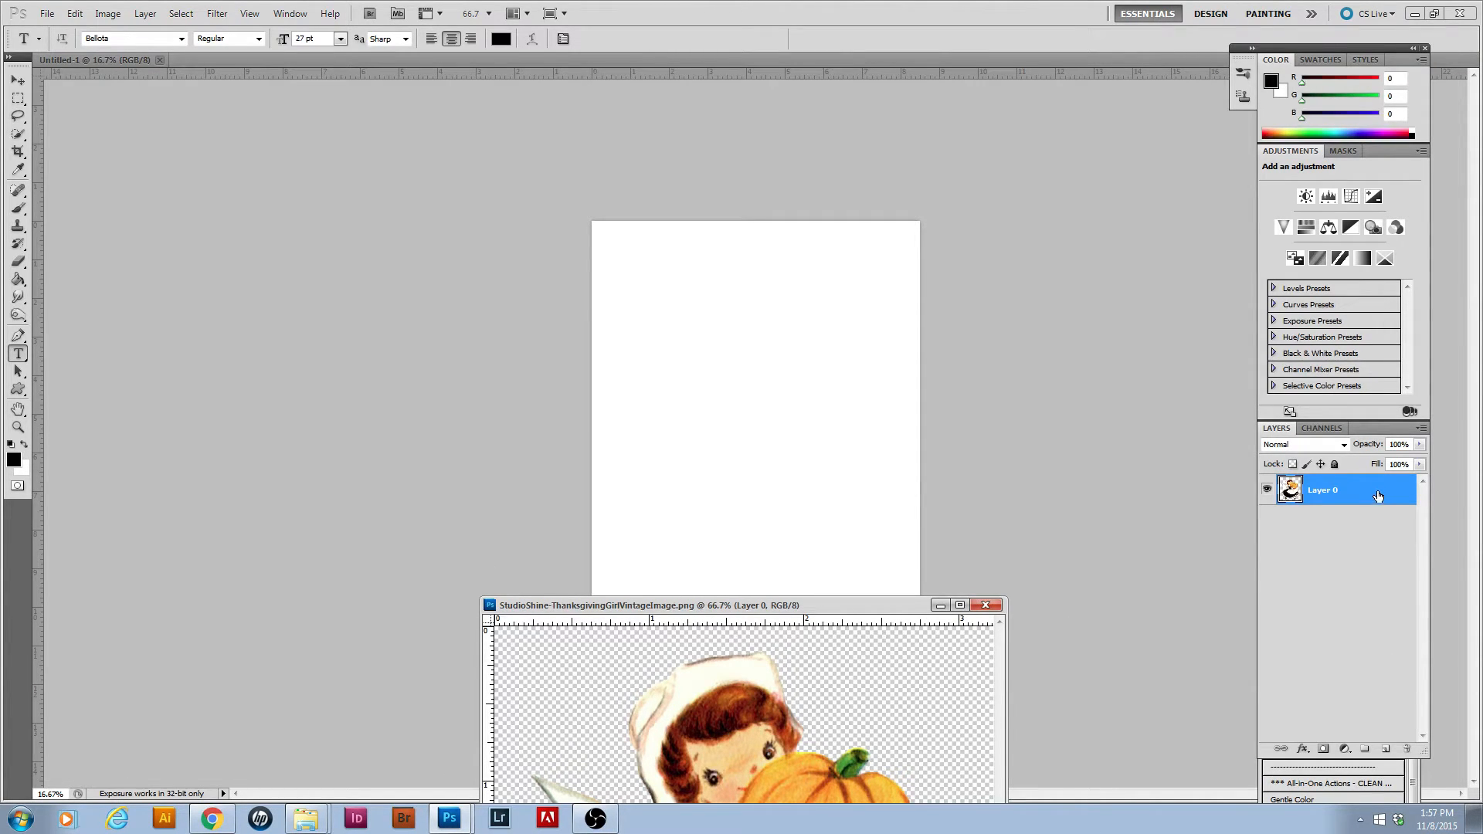
pyautogui.moveTo(1378, 496); pyautogui.dragTo(765, 405)
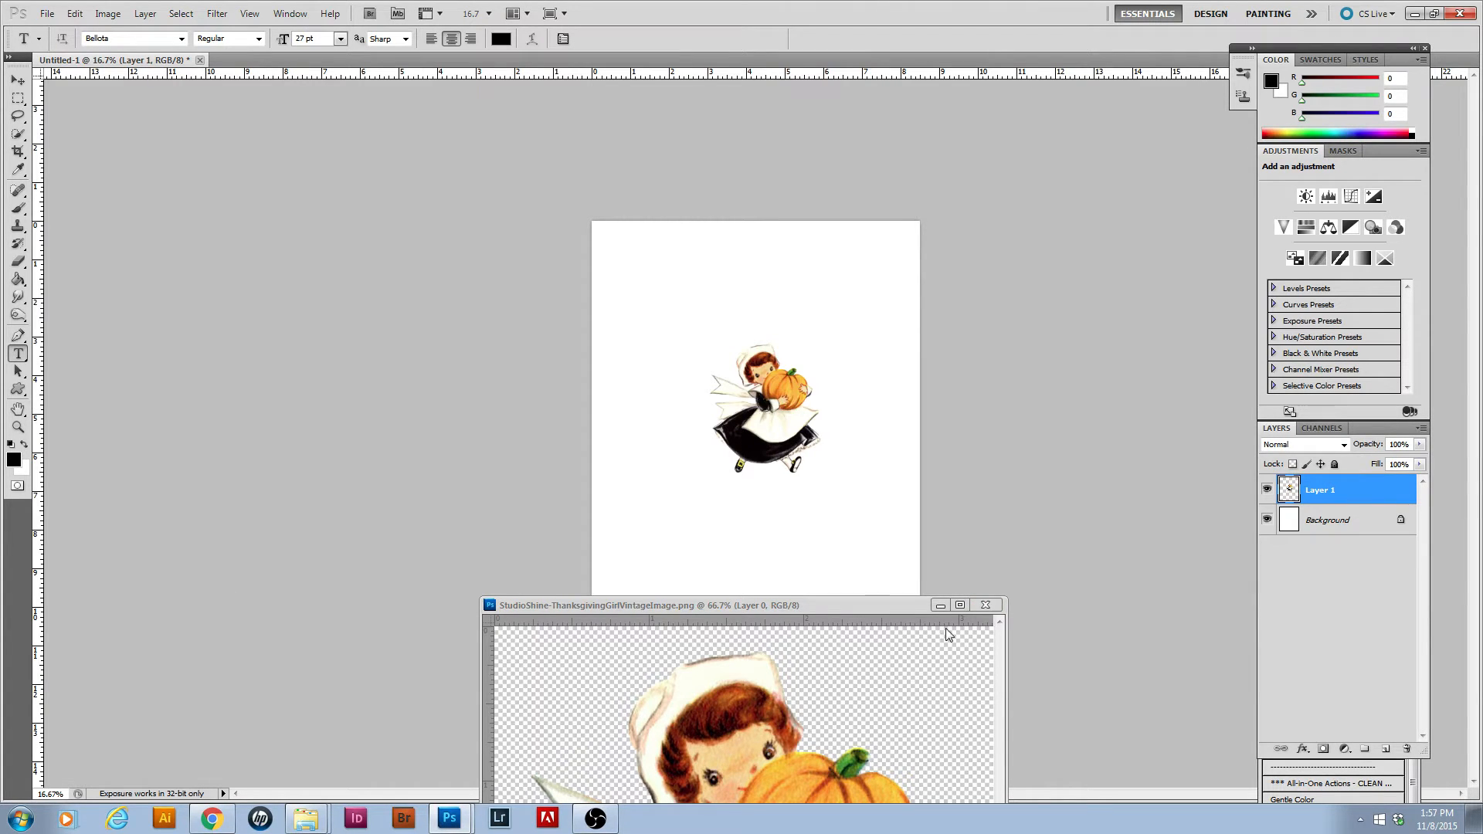
pyautogui.click(993, 608)
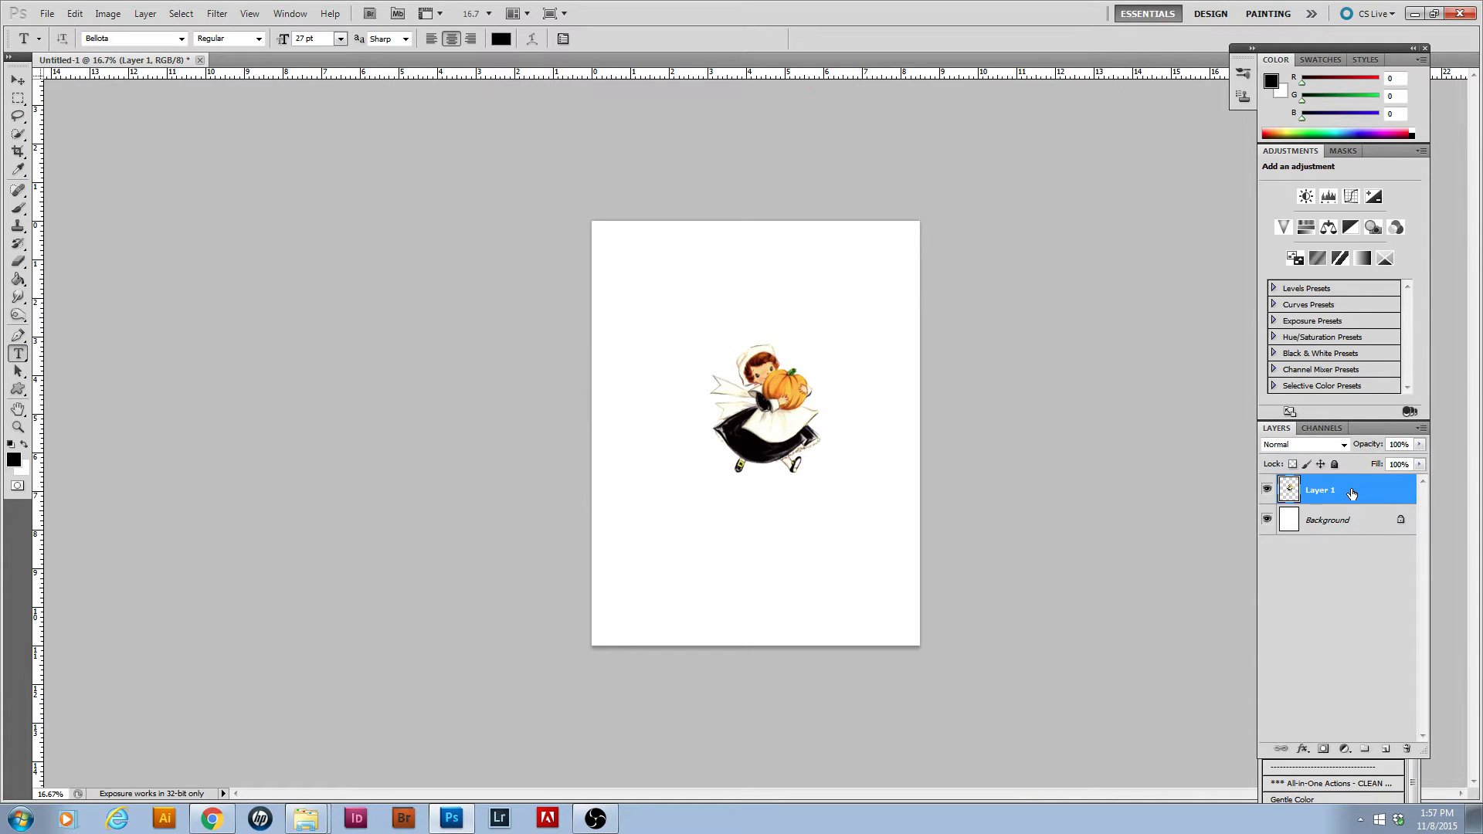
# Free Transform the girl to about 264% width and 258% height, centred so she nearly fills the page width
pyautogui.click(18, 100)
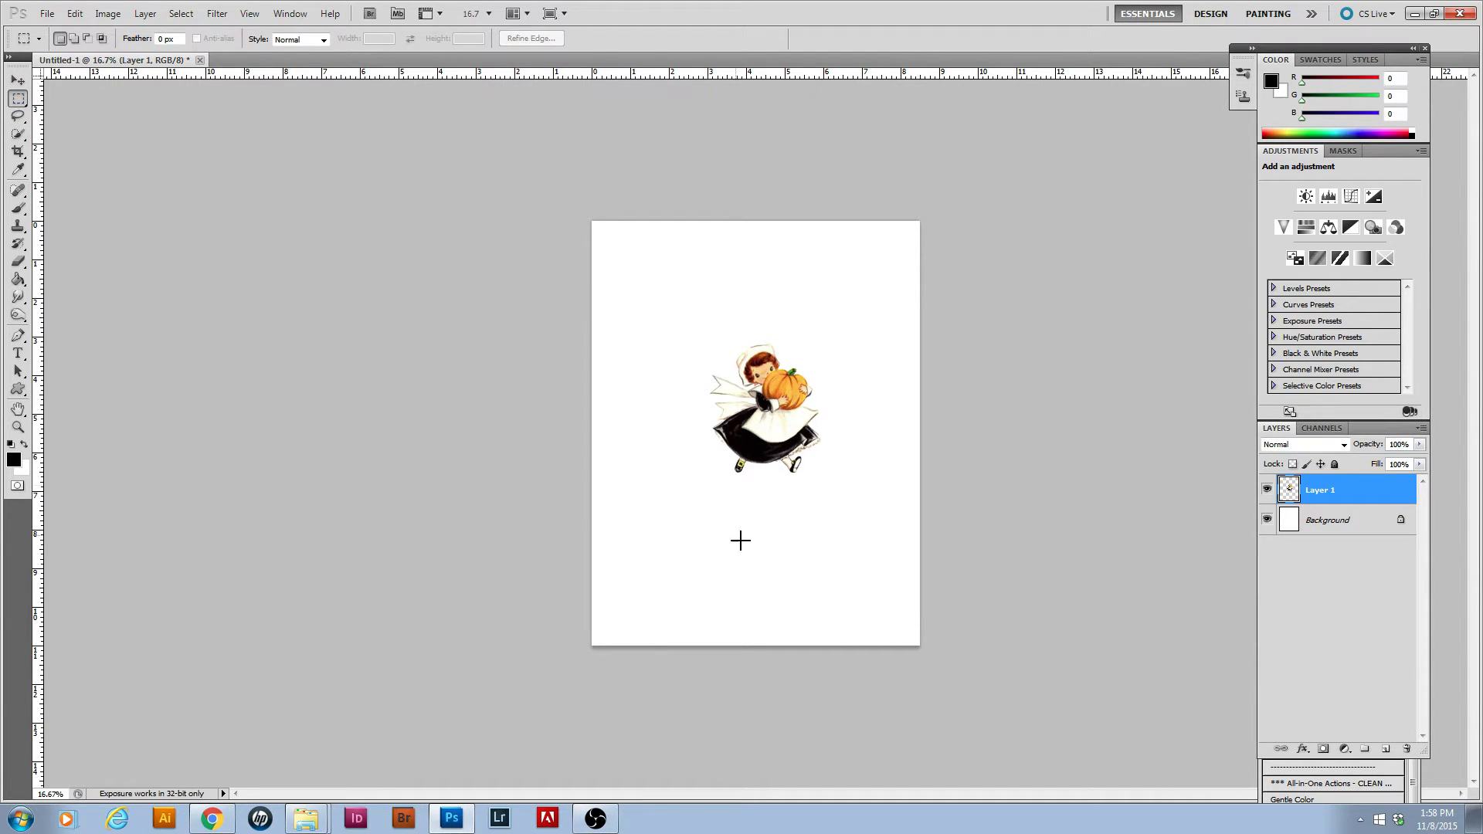
pyautogui.rightClick(790, 366)
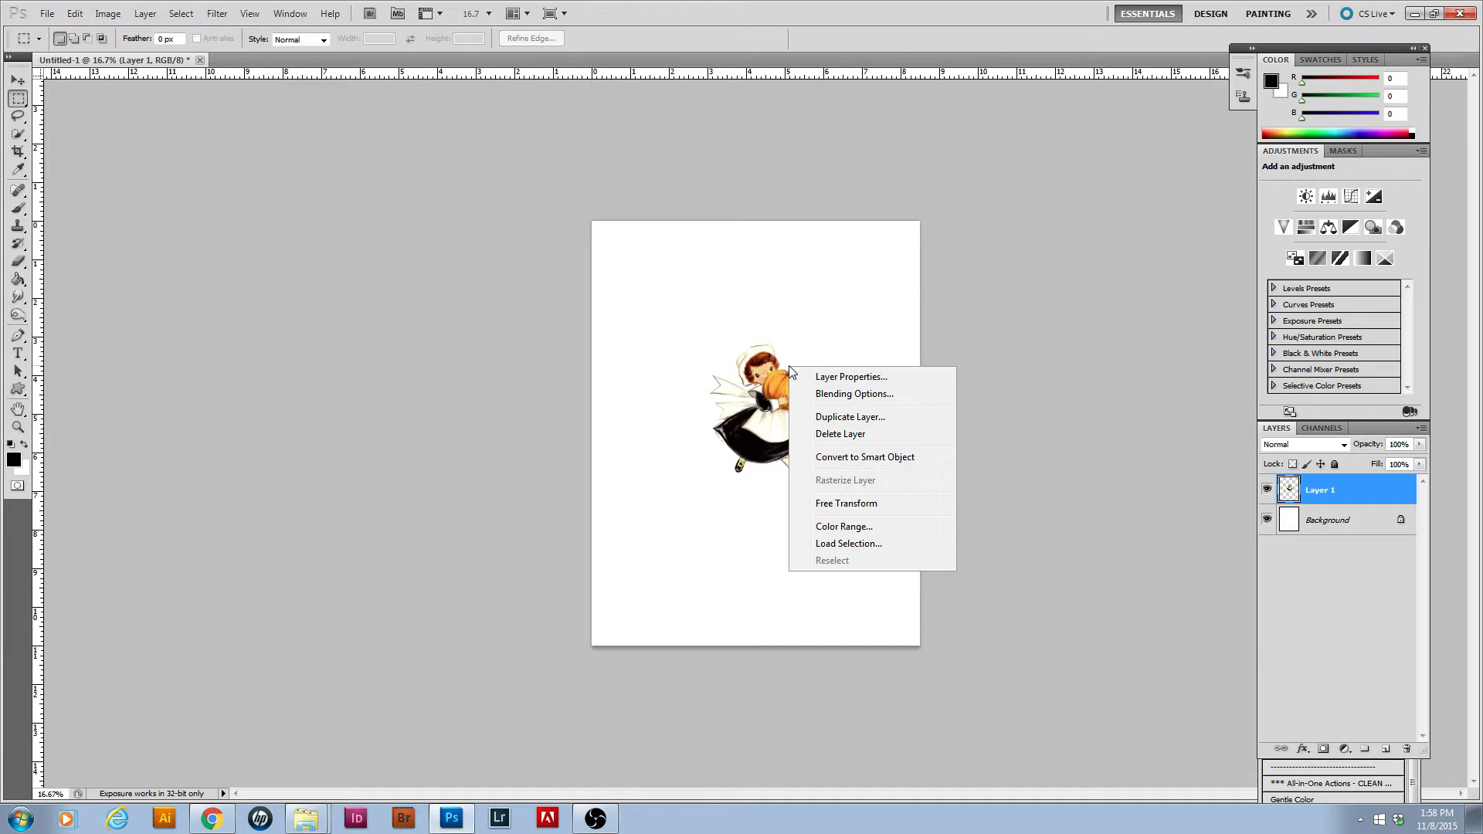
pyautogui.click(871, 506)
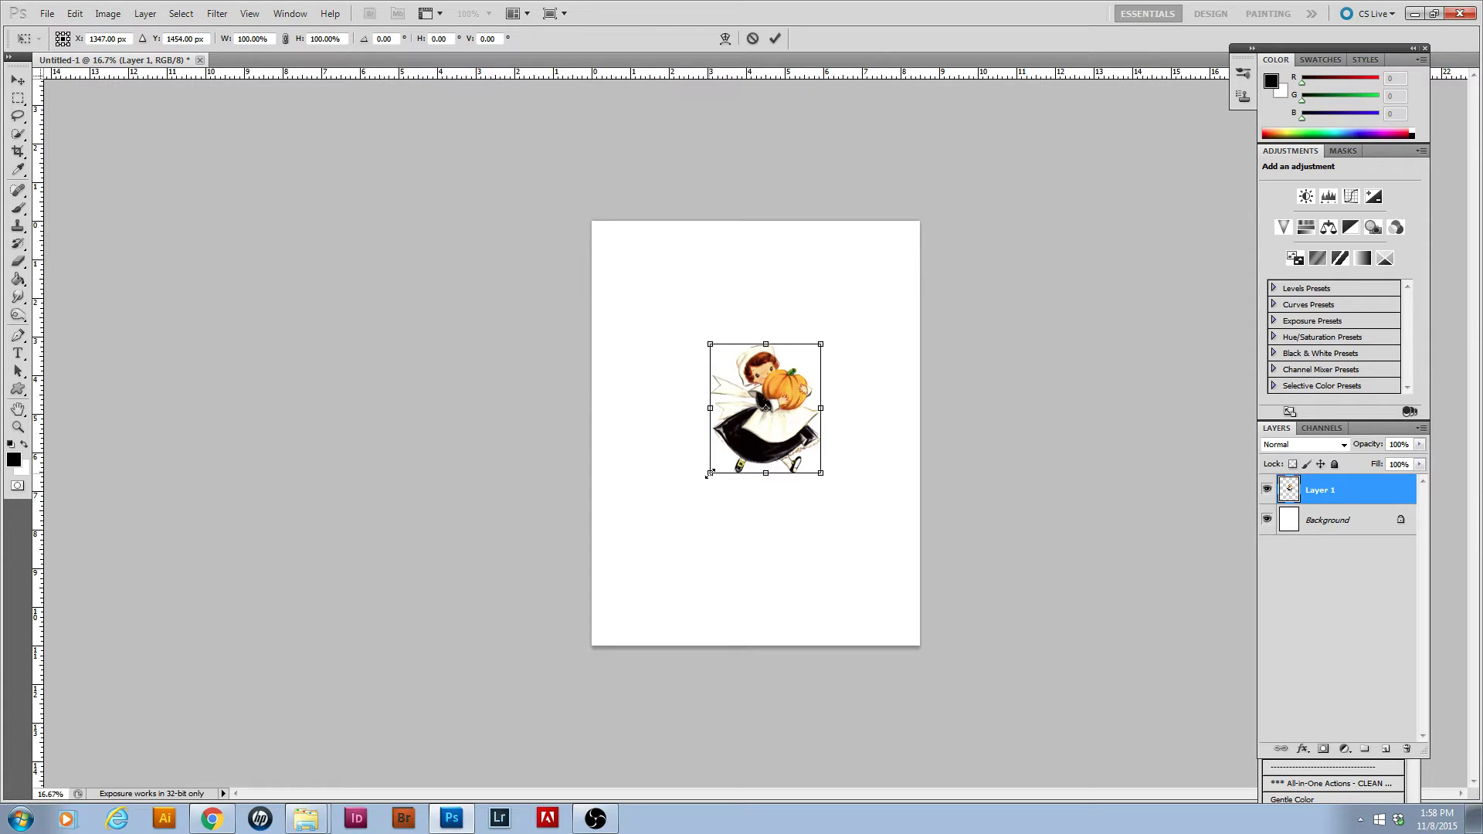
pyautogui.moveTo(709, 473); pyautogui.dragTo(620, 577)
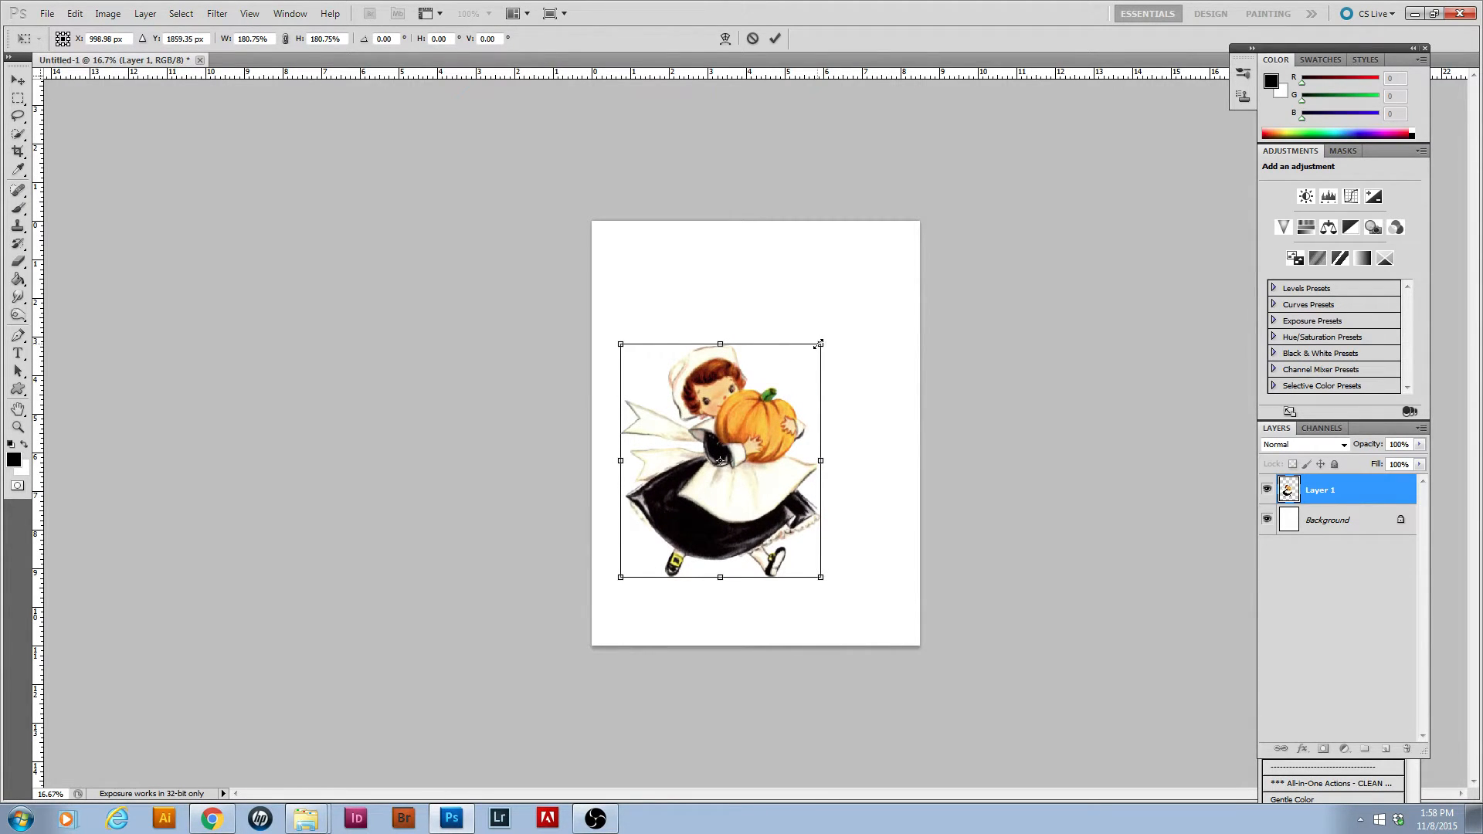
pyautogui.moveTo(821, 344); pyautogui.dragTo(883, 232)
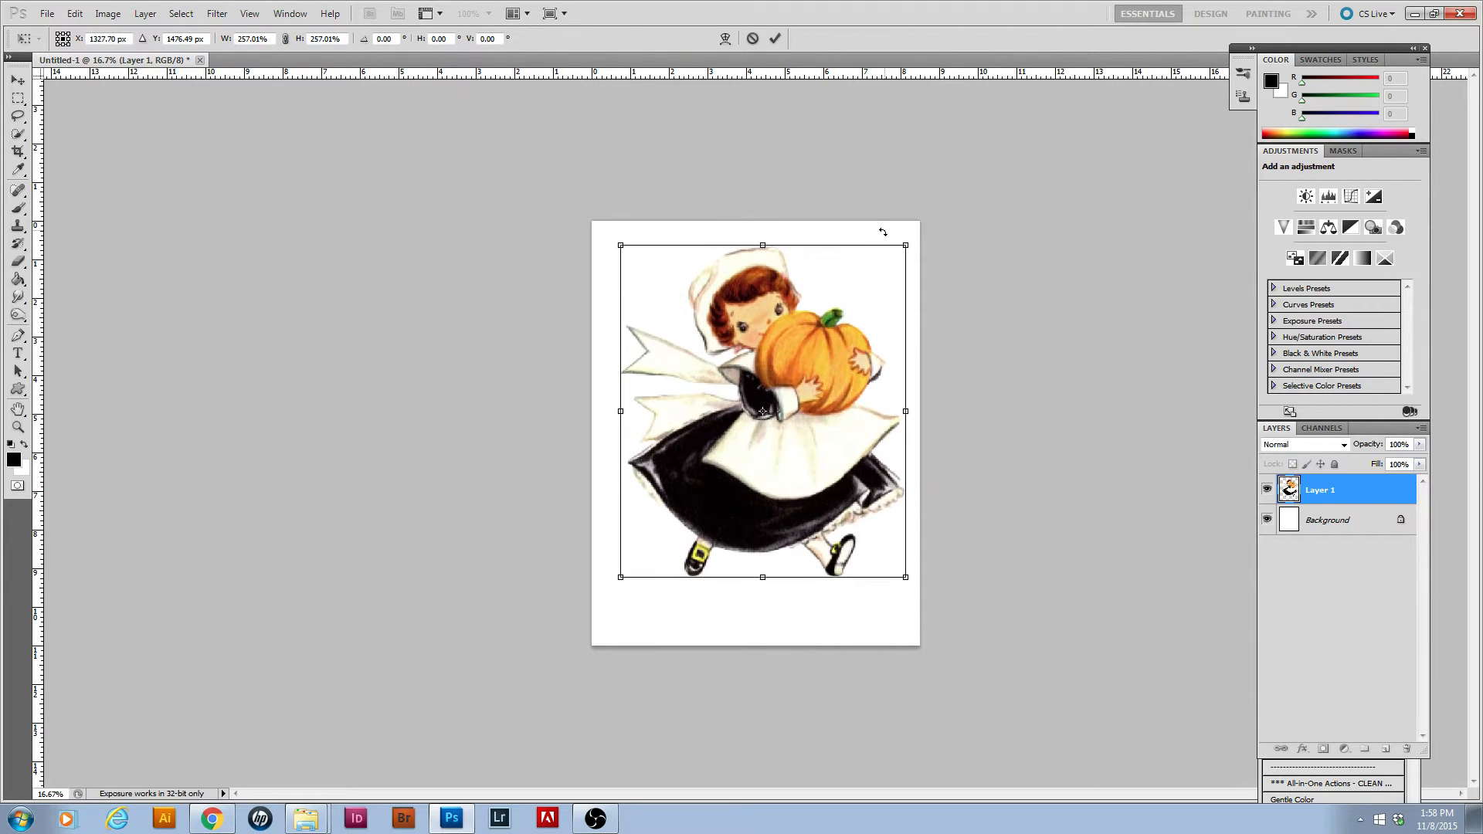
pyautogui.moveTo(621, 245); pyautogui.dragTo(613, 237)
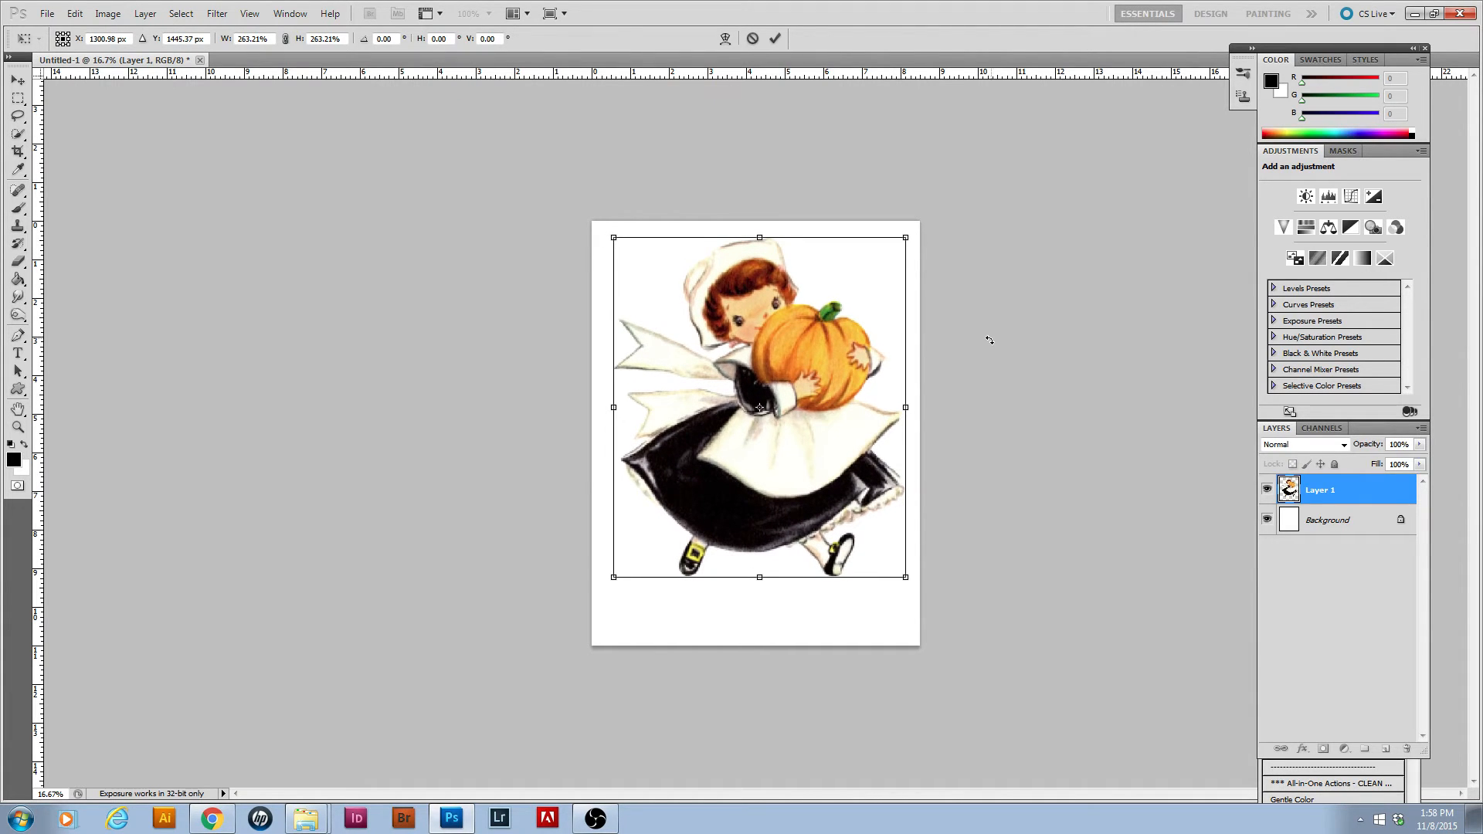
pyautogui.moveTo(905, 237); pyautogui.dragTo(881, 283)
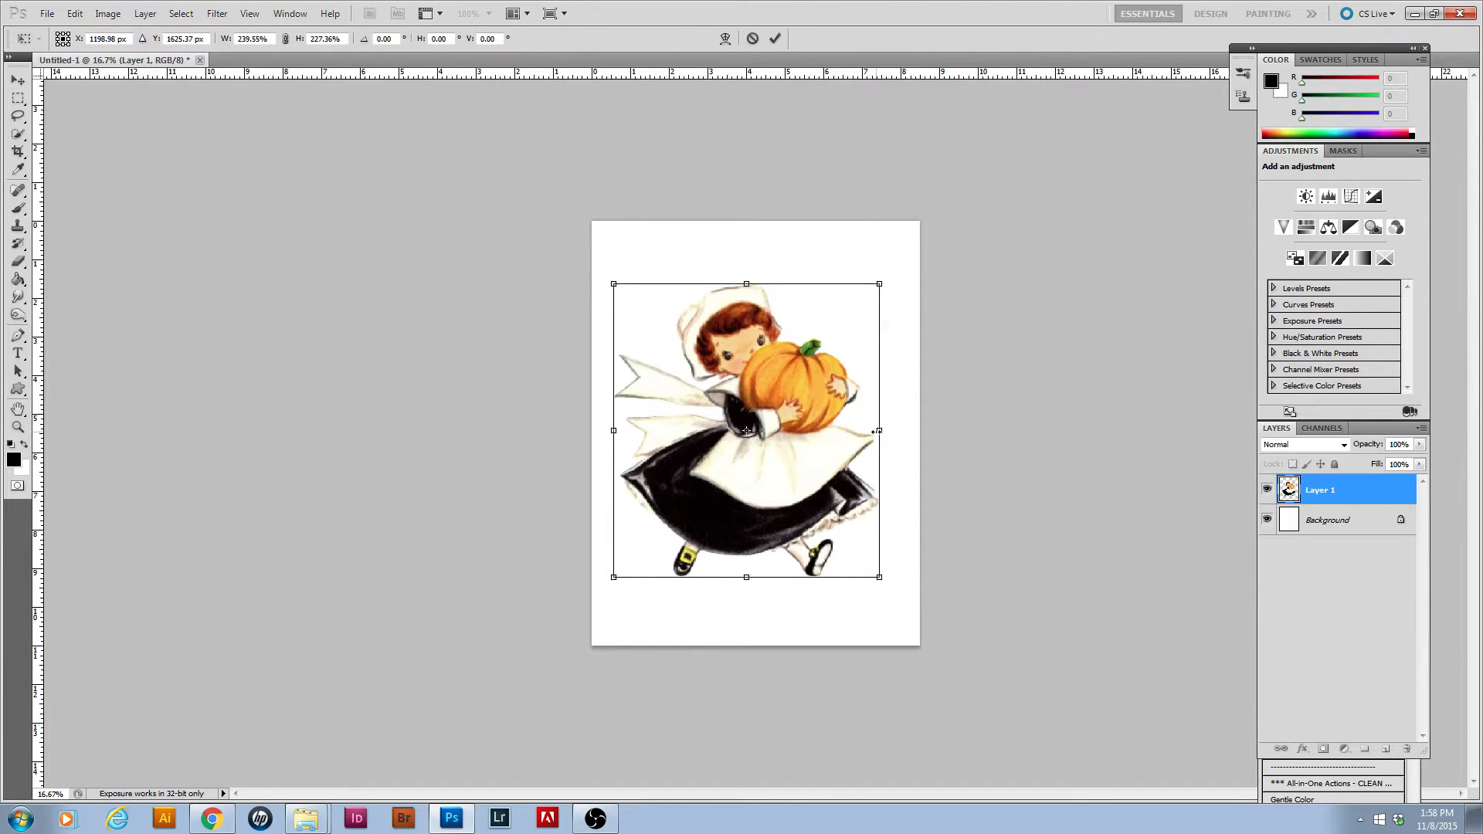
pyautogui.moveTo(882, 431)
pyautogui.mouseDown()
pyautogui.moveTo(689, 448)
pyautogui.moveTo(896, 448)
pyautogui.moveTo(705, 447)
pyautogui.moveTo(872, 447)
pyautogui.mouseUp()
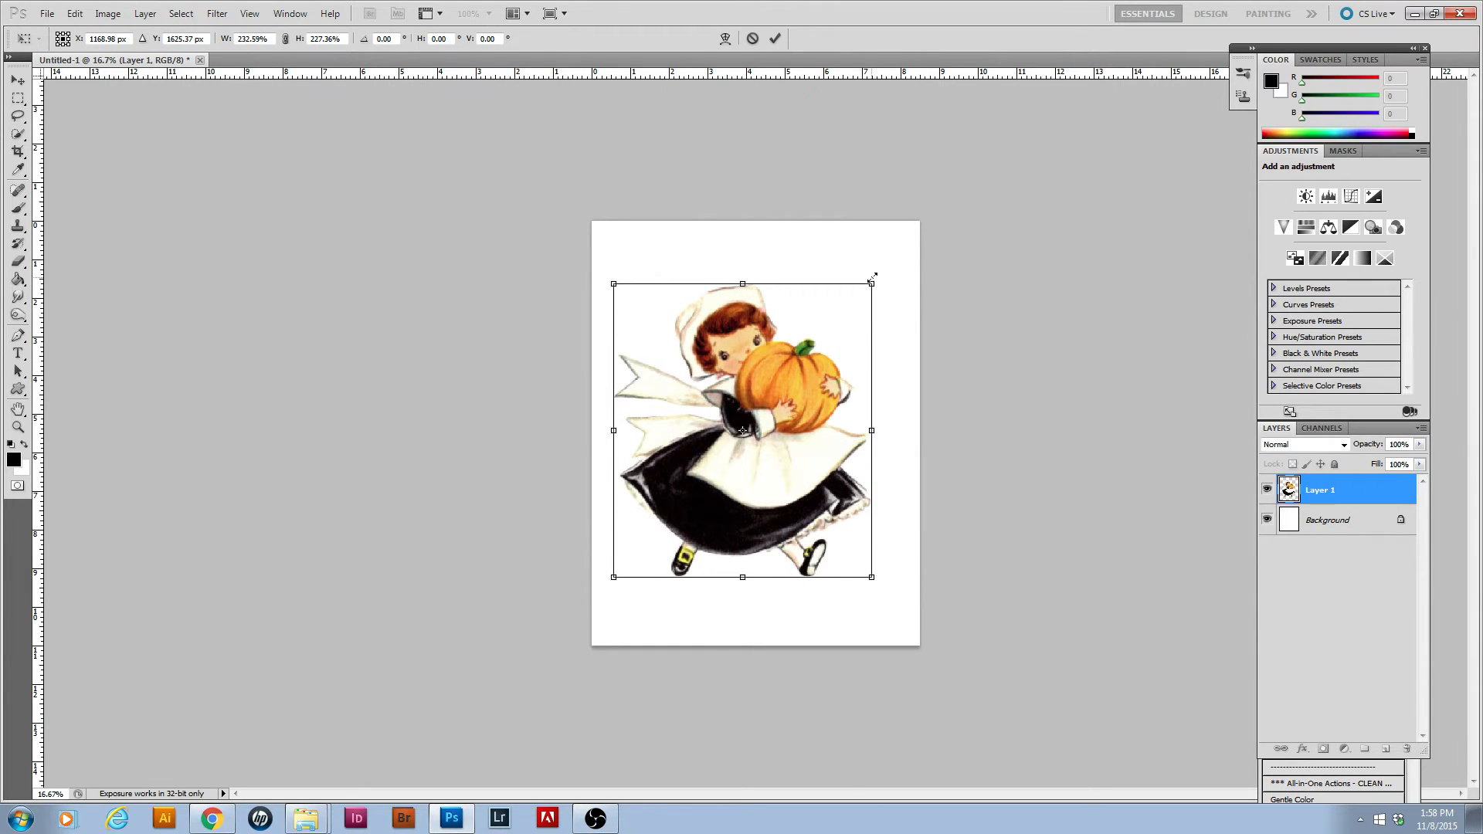
pyautogui.moveTo(872, 277); pyautogui.dragTo(892, 229)
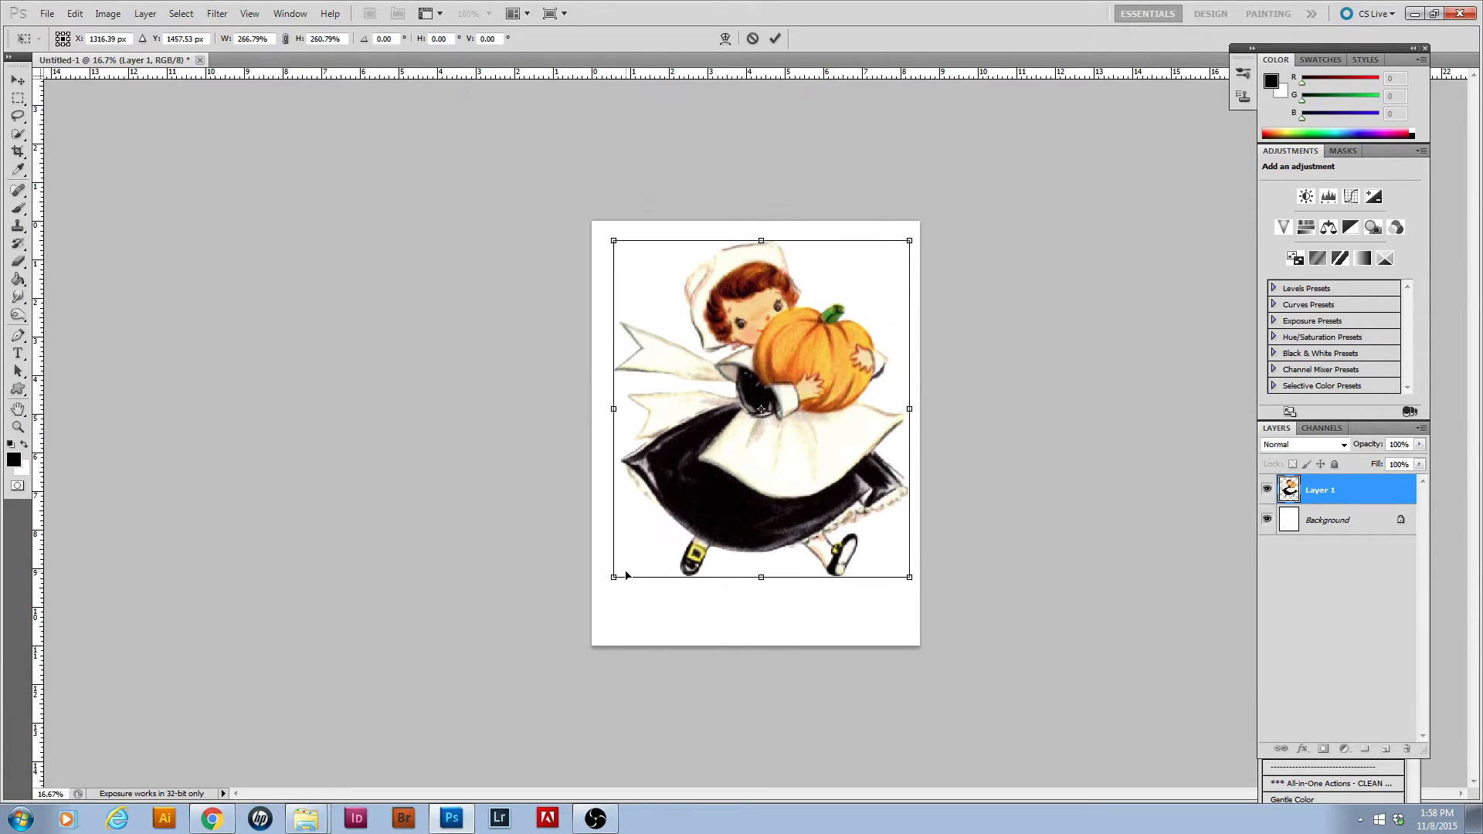
pyautogui.moveTo(614, 577)
pyautogui.mouseDown()
pyautogui.moveTo(604, 590)
pyautogui.moveTo(616, 574)
pyautogui.mouseUp()
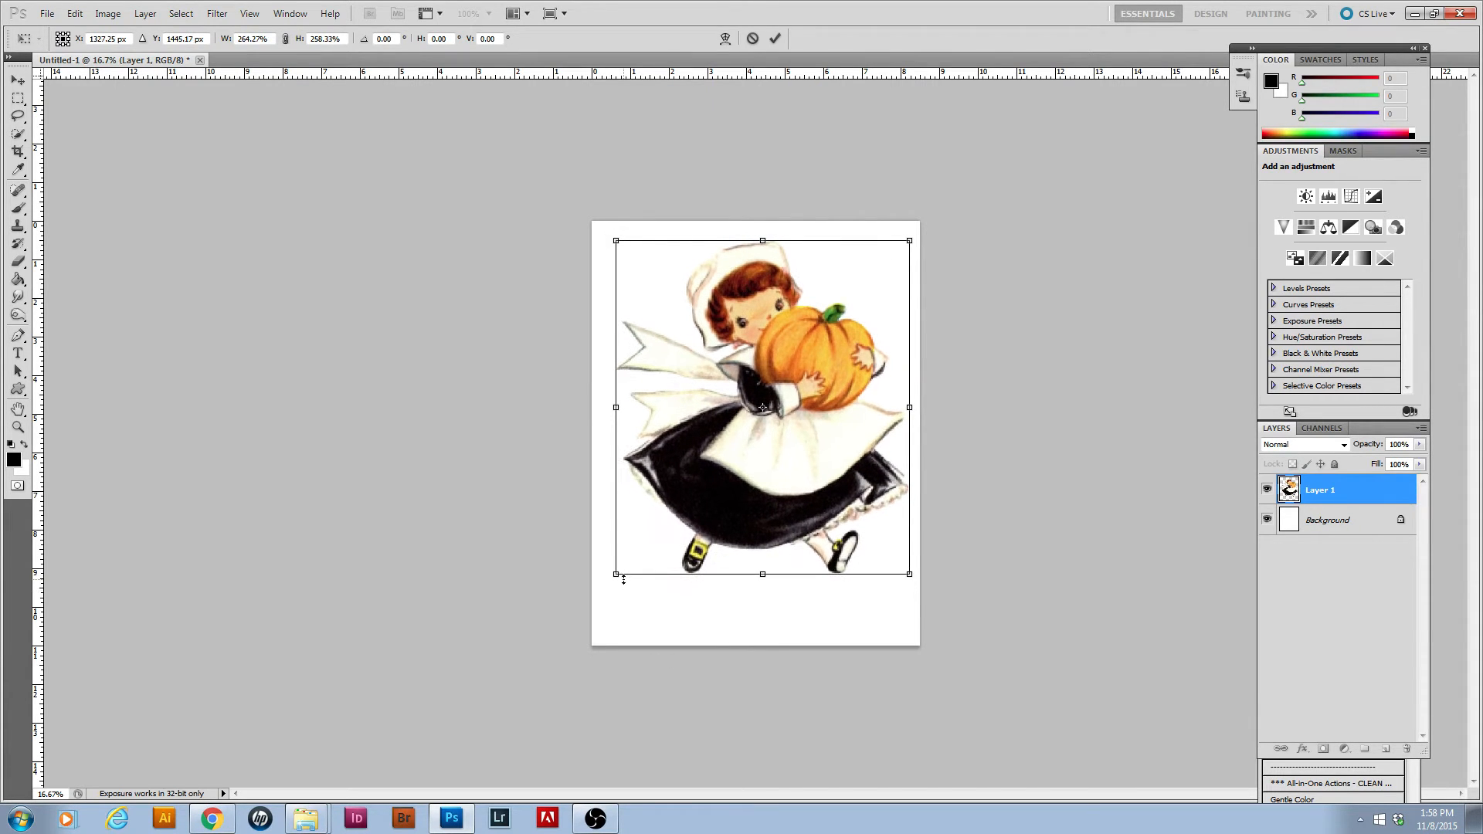
pyautogui.moveTo(823, 489); pyautogui.dragTo(817, 496)
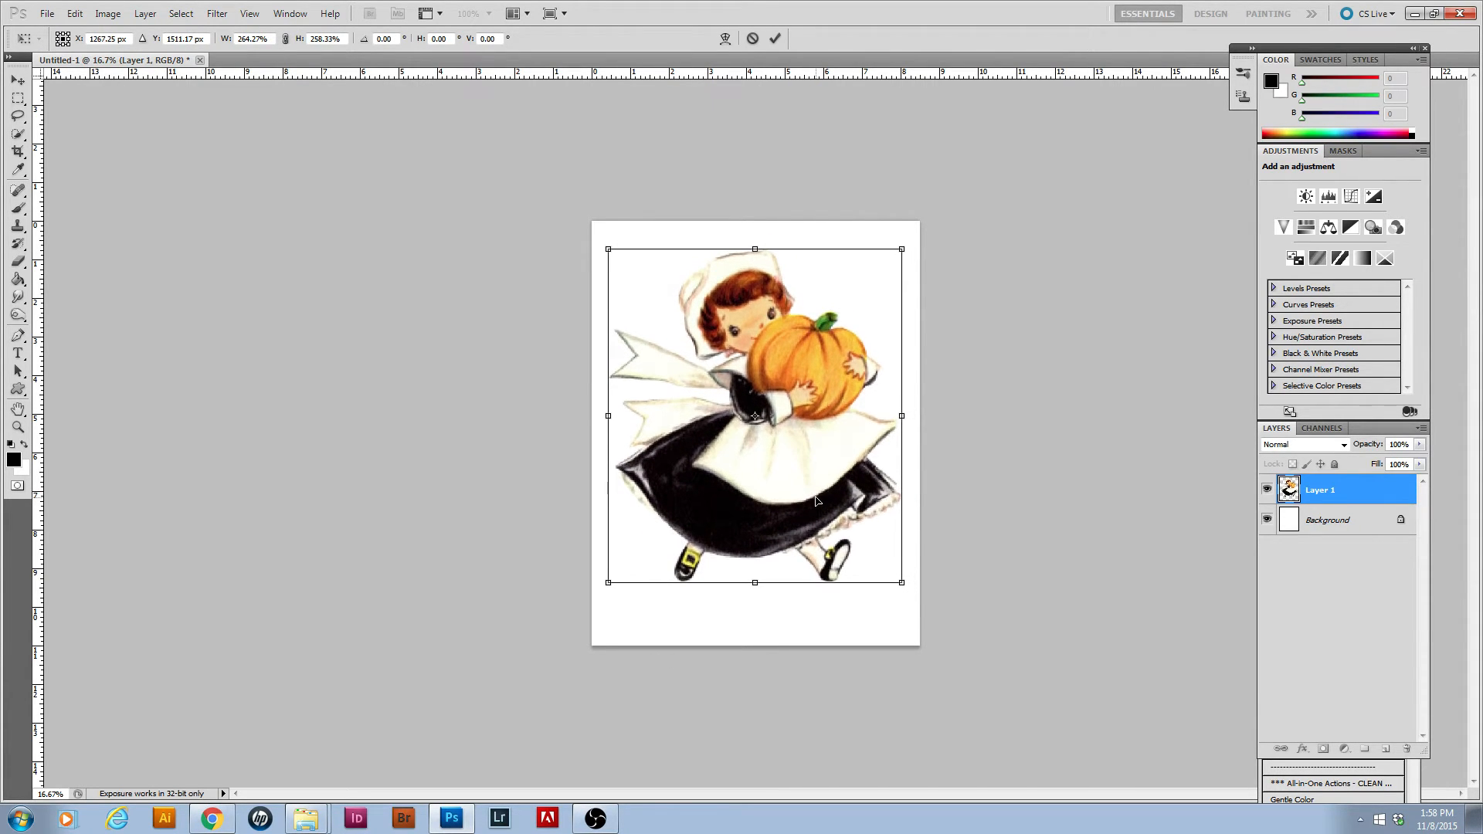
pyautogui.press('Return')
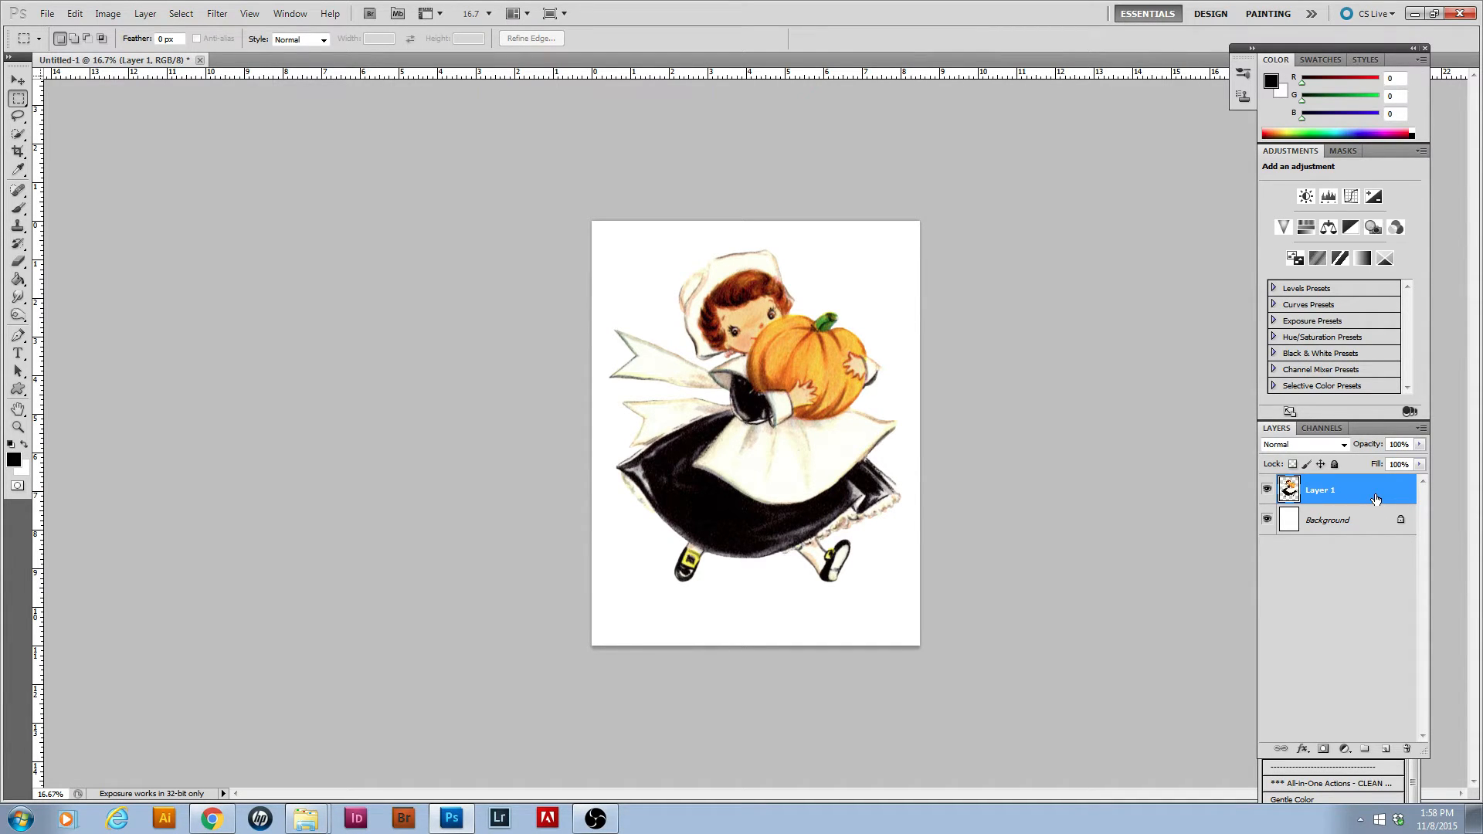
# Add a Levels adjustment above the girl with the shadow input at 25, and toggle its visibility to compare the effect
pyautogui.click(1329, 198)
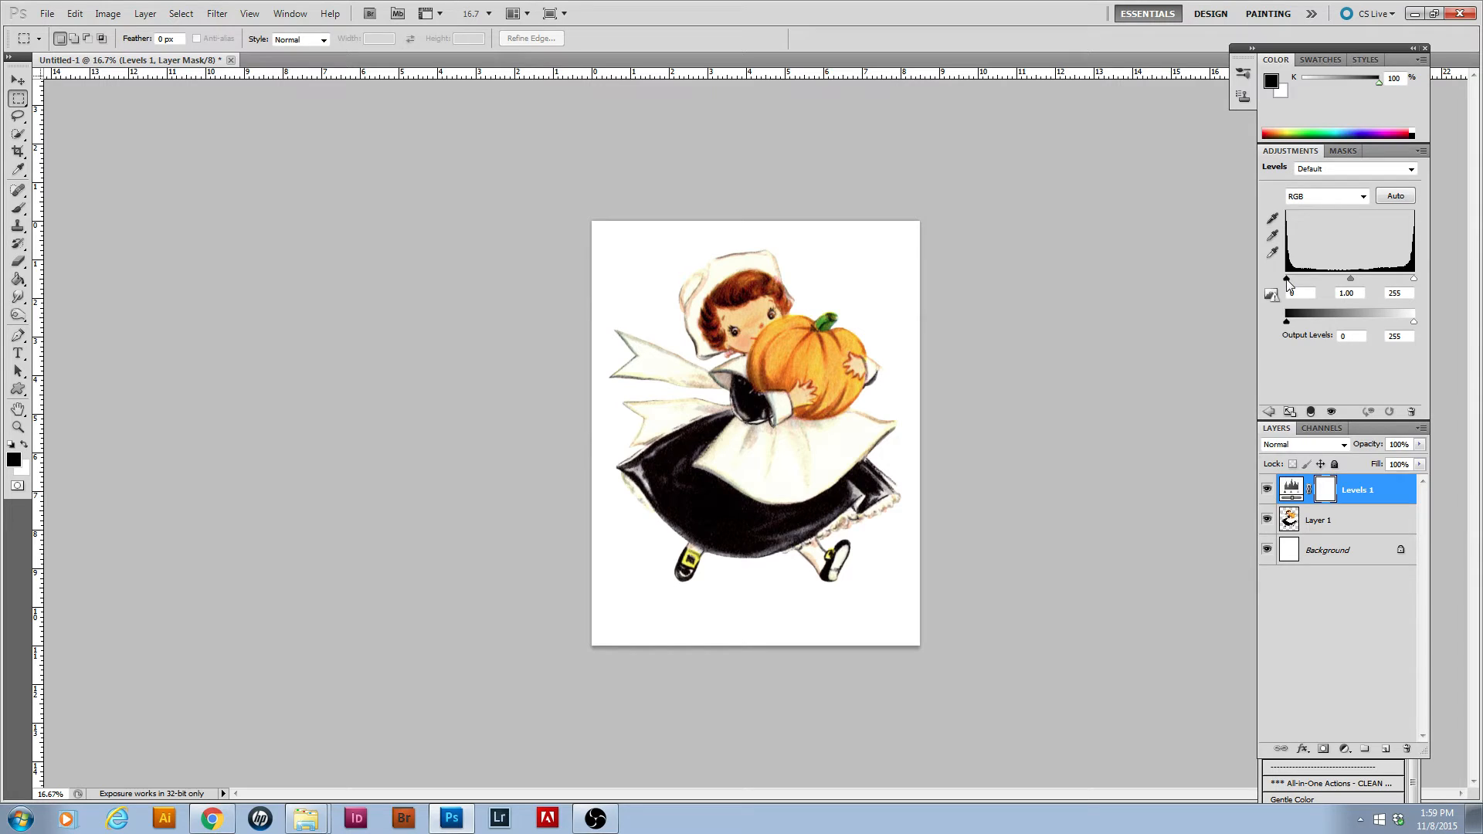
pyautogui.moveTo(1287, 282); pyautogui.dragTo(1299, 279)
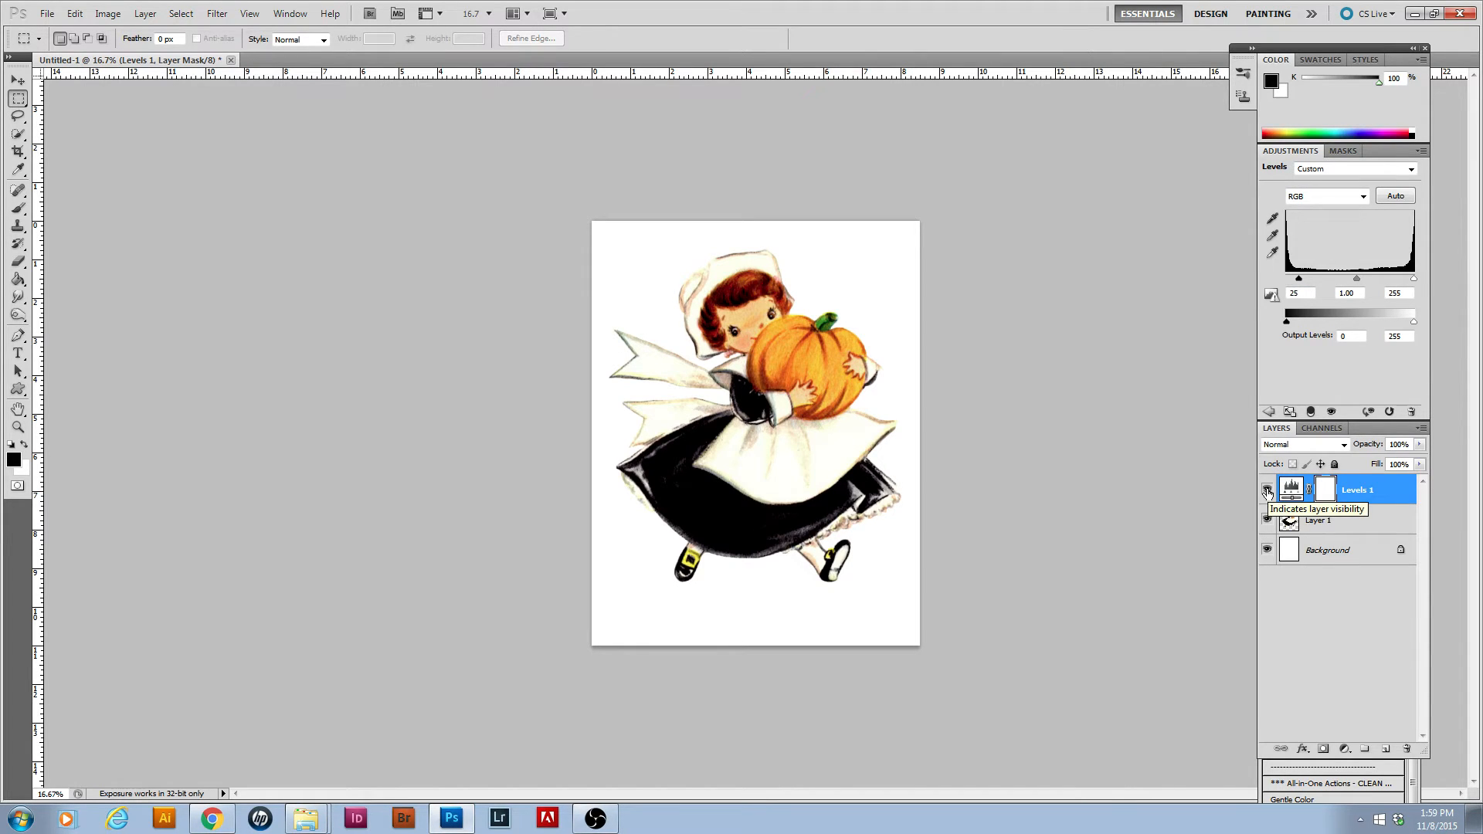
pyautogui.click(1267, 491)
pyautogui.click(1267, 490)
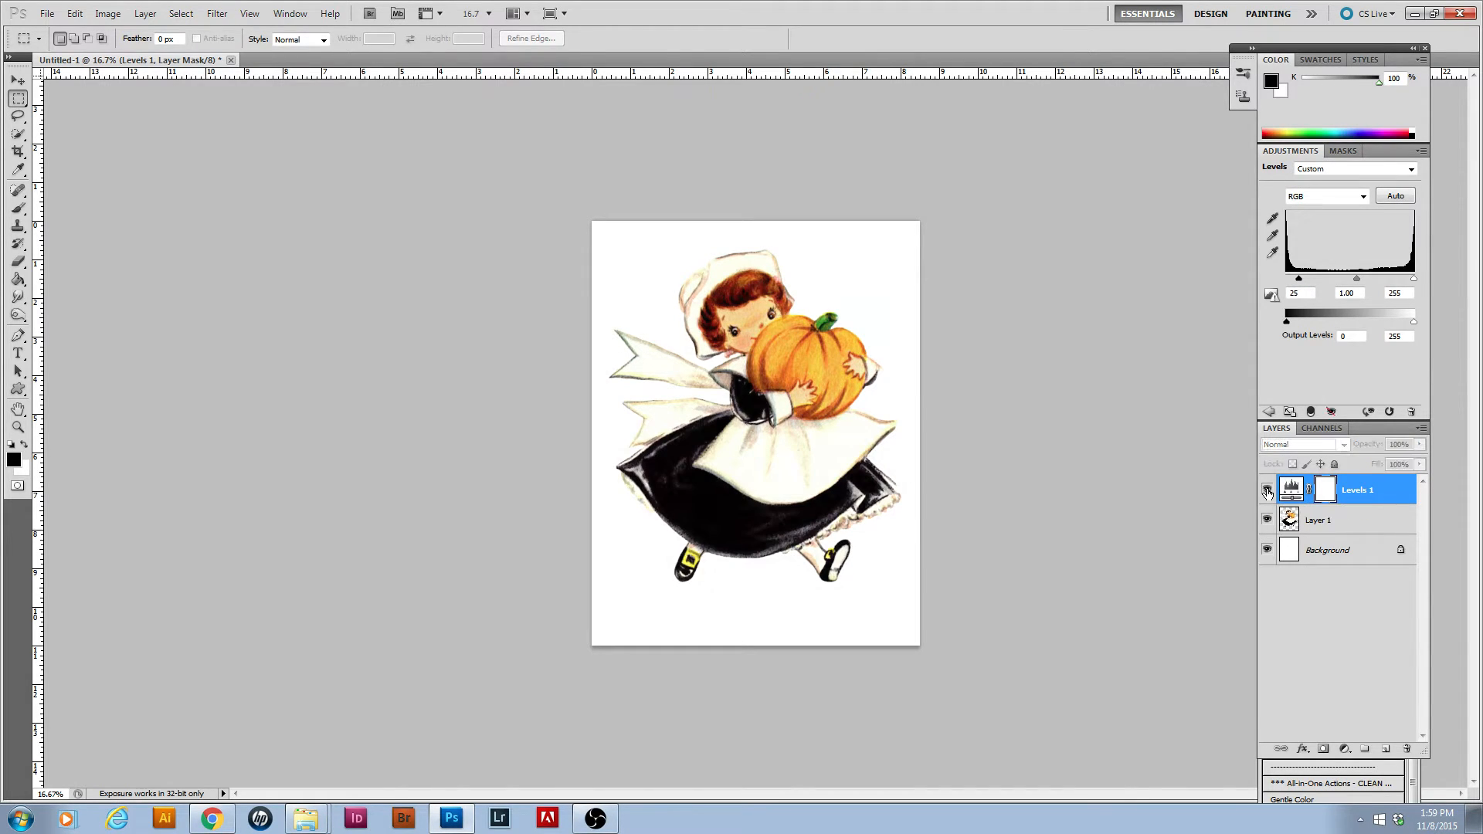
pyautogui.click(1267, 491)
pyautogui.click(1267, 490)
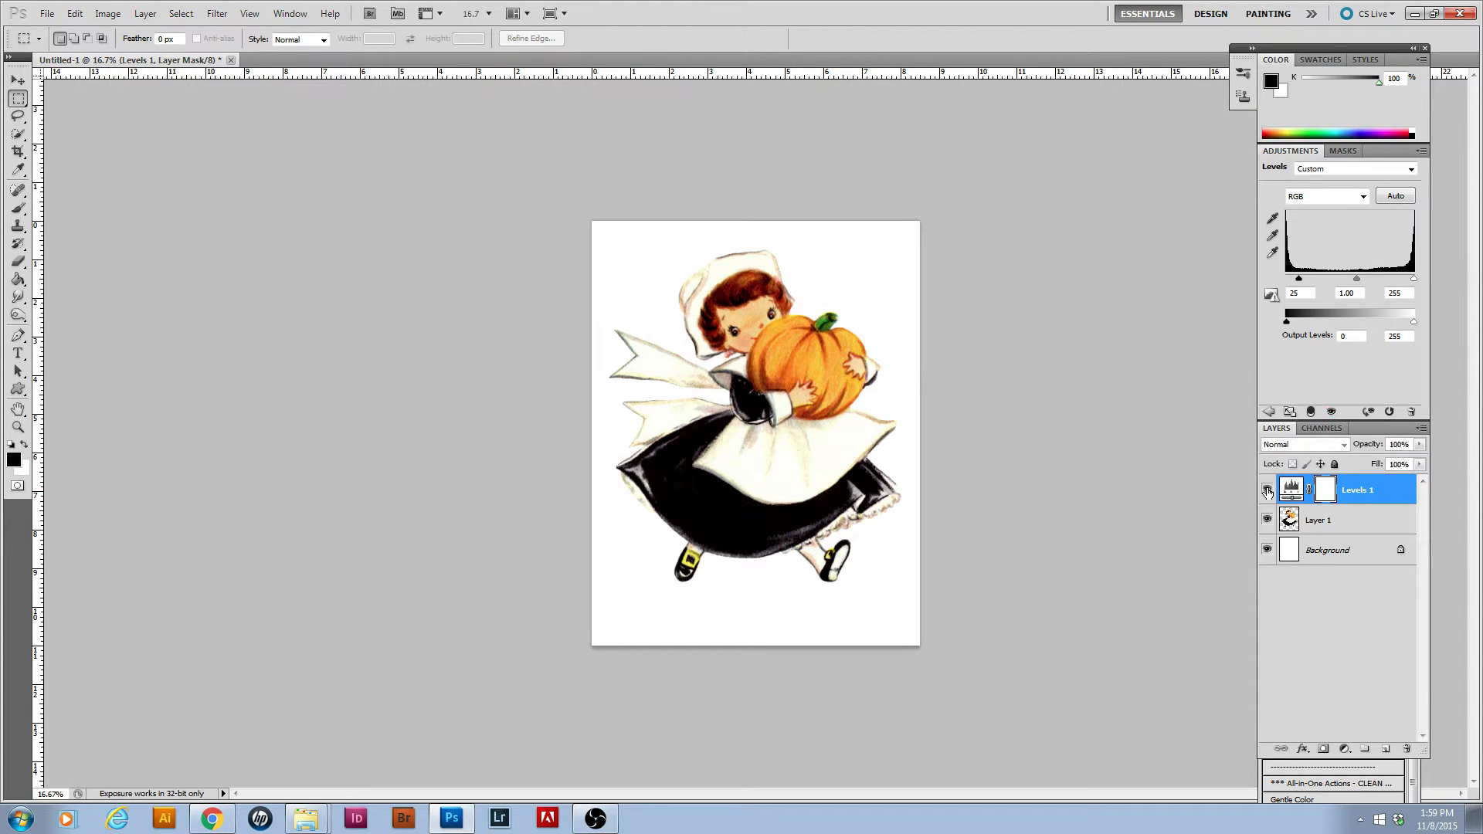
pyautogui.click(1267, 490)
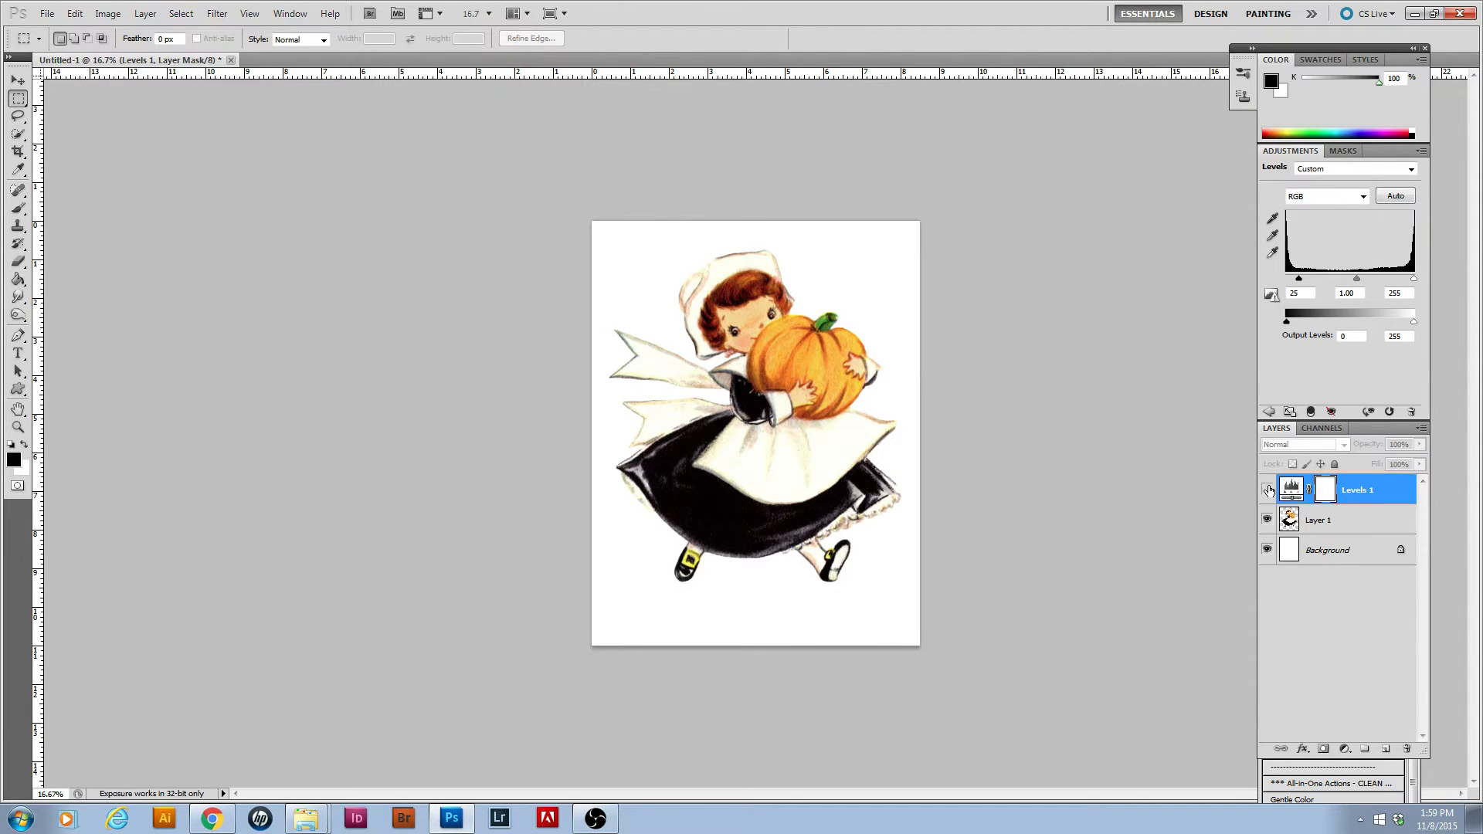
pyautogui.click(1268, 491)
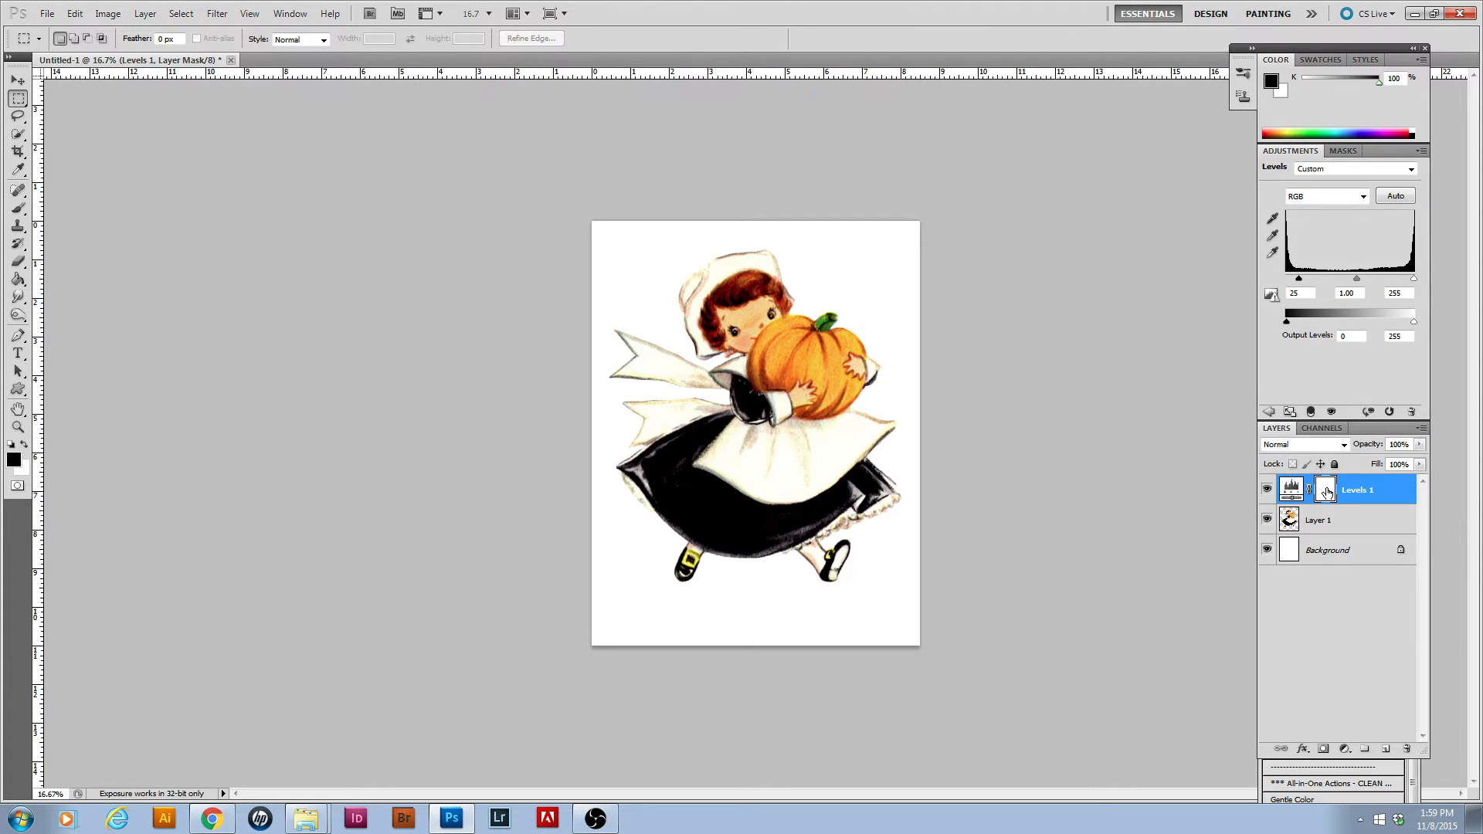
# Invert the Levels mask to black and brush white over the girl's outer edges, including the bonnet and both shoes
pyautogui.hotkey('ctrl', 'i')
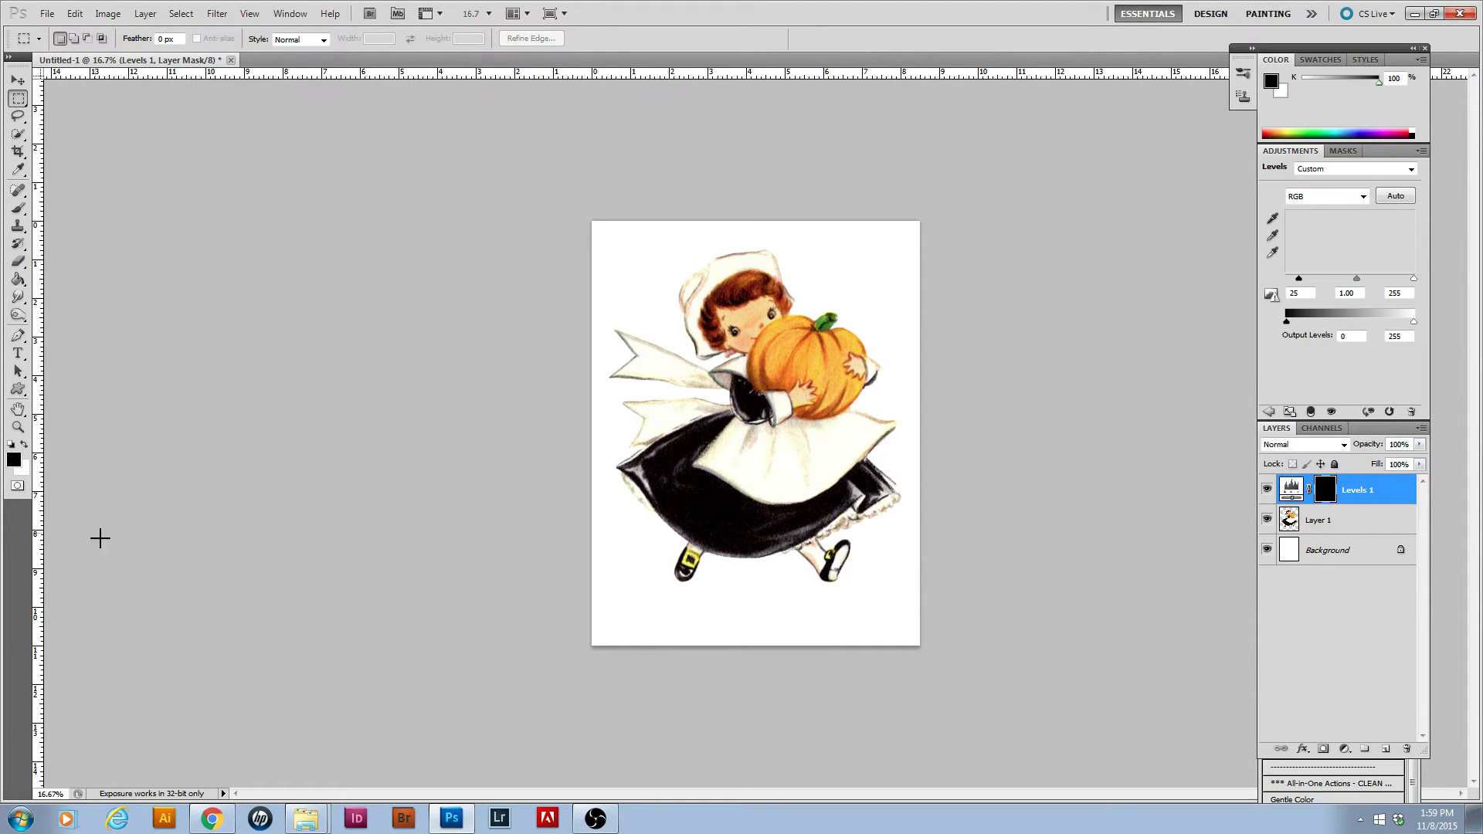
pyautogui.click(19, 209)
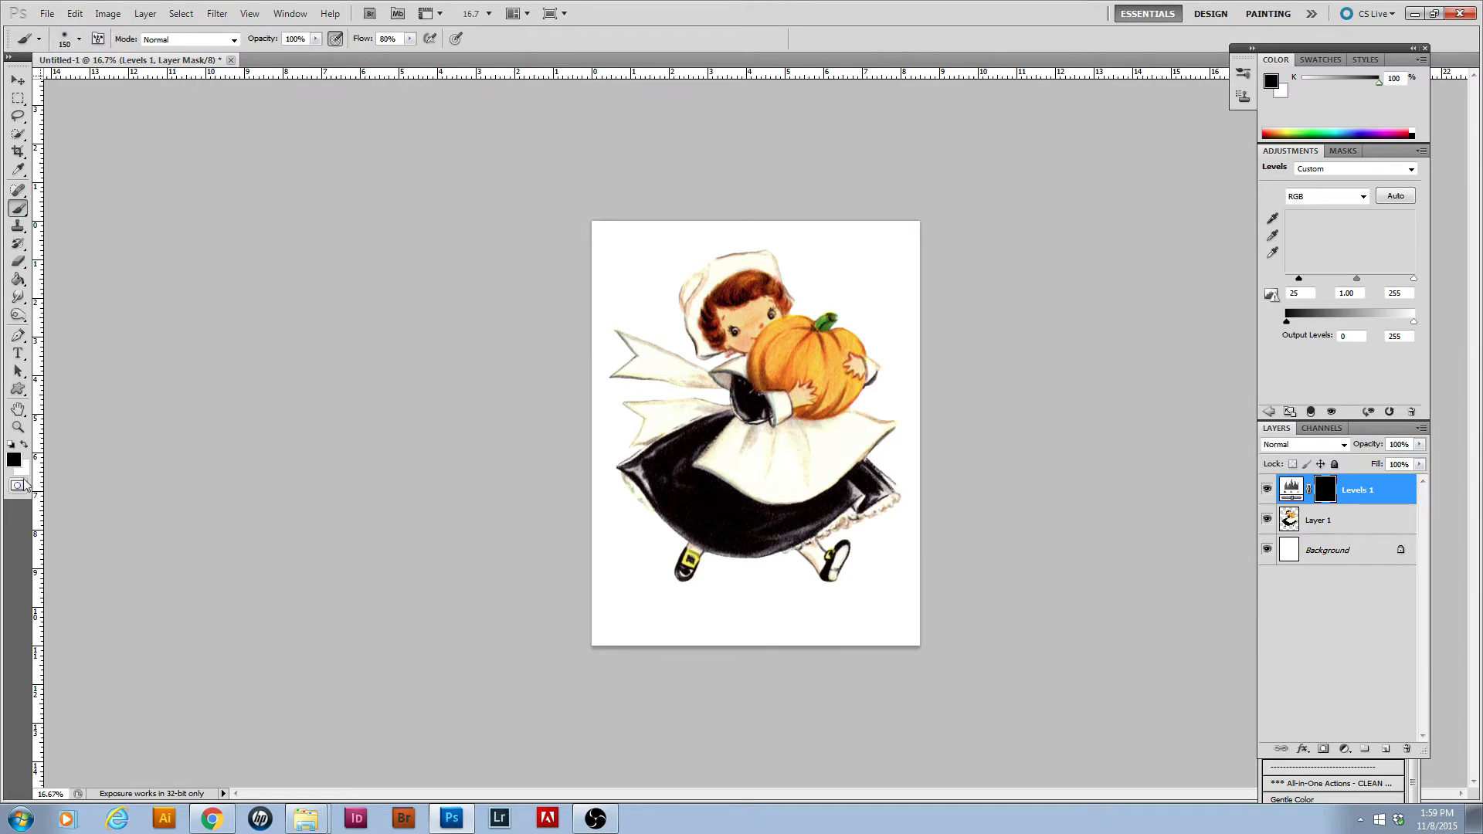
pyautogui.click(24, 445)
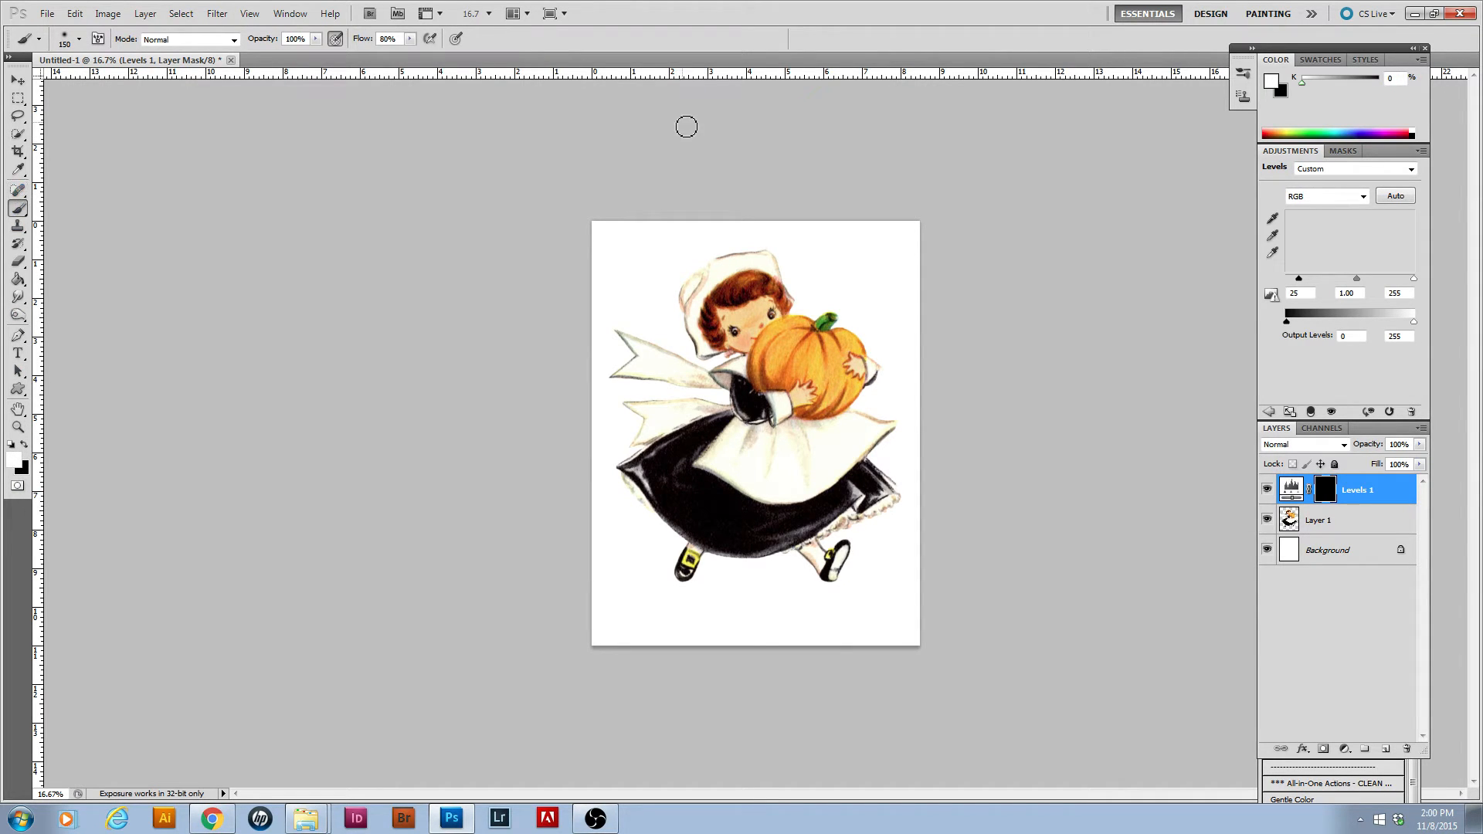
pyautogui.moveTo(738, 257)
pyautogui.mouseDown()
pyautogui.moveTo(687, 284)
pyautogui.moveTo(698, 315)
pyautogui.mouseUp()
pyautogui.moveTo(841, 552)
pyautogui.mouseDown()
pyautogui.moveTo(826, 586)
pyautogui.moveTo(841, 590)
pyautogui.mouseUp()
pyautogui.moveTo(681, 551); pyautogui.dragTo(695, 582)
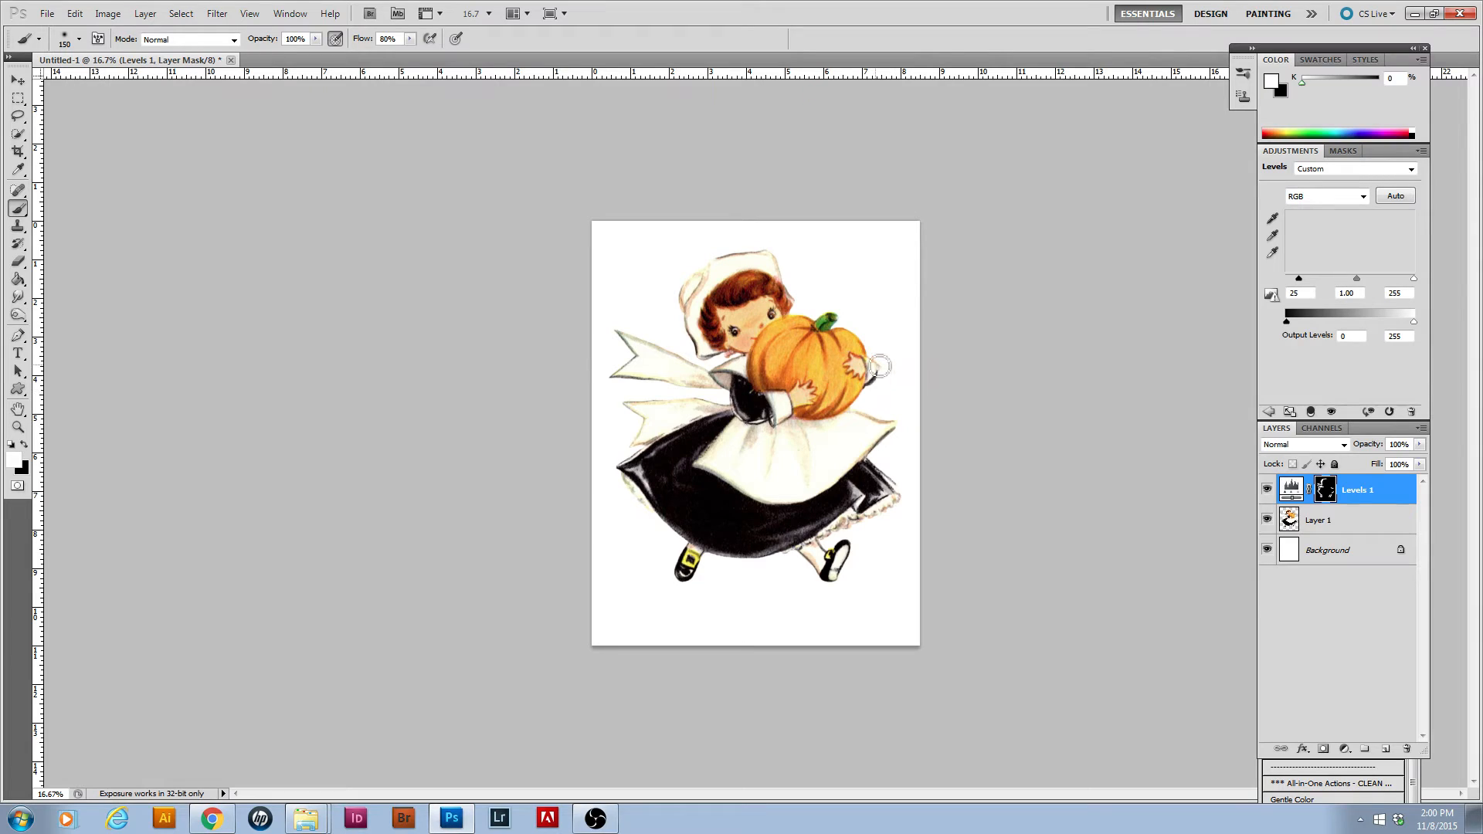
# Add a Selective Color adjustment directly above the girl layer and set the Reds to Cyan +96% and Magenta 0%
pyautogui.click(1368, 522)
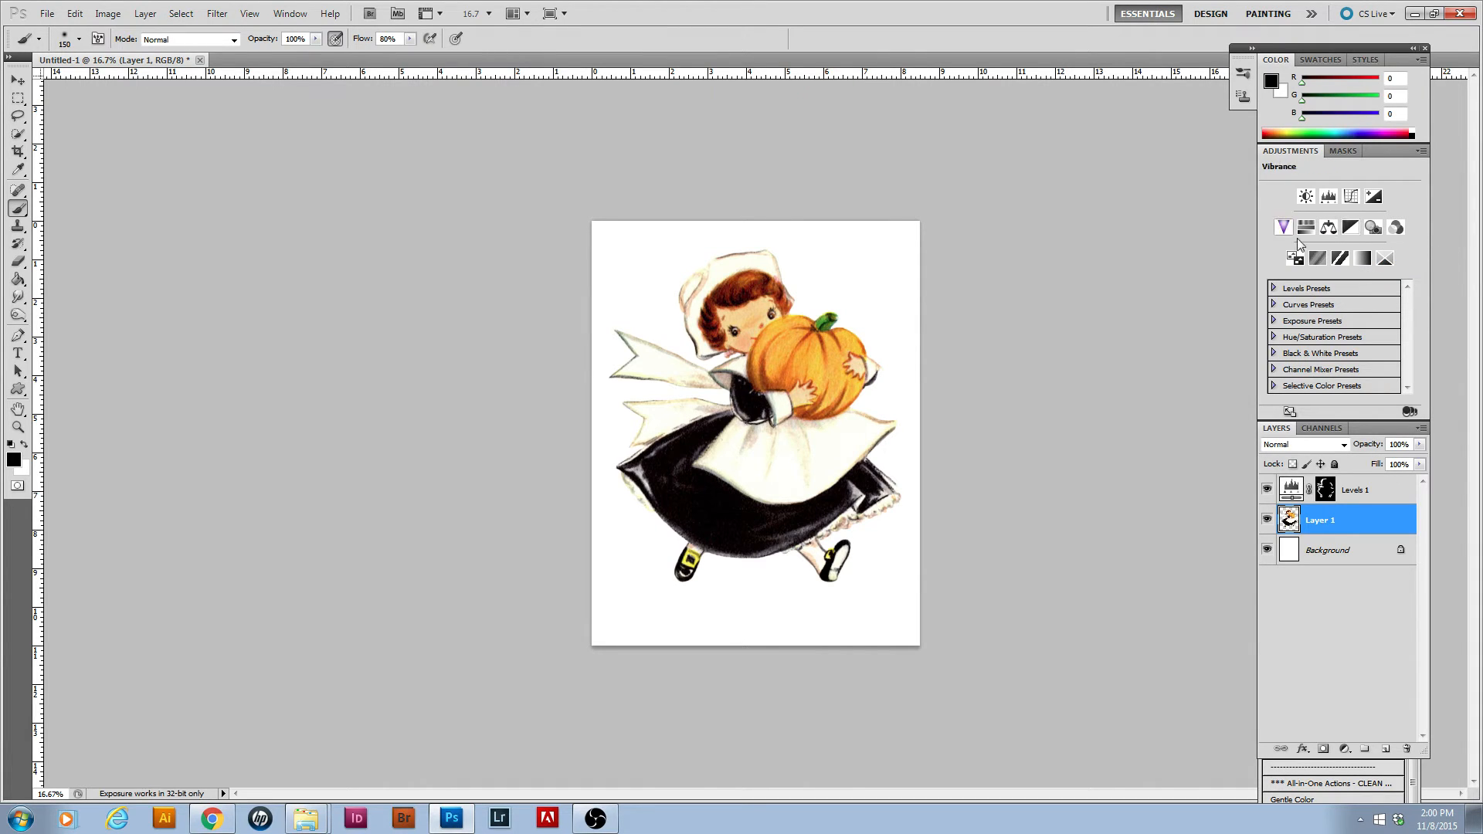
pyautogui.click(1387, 258)
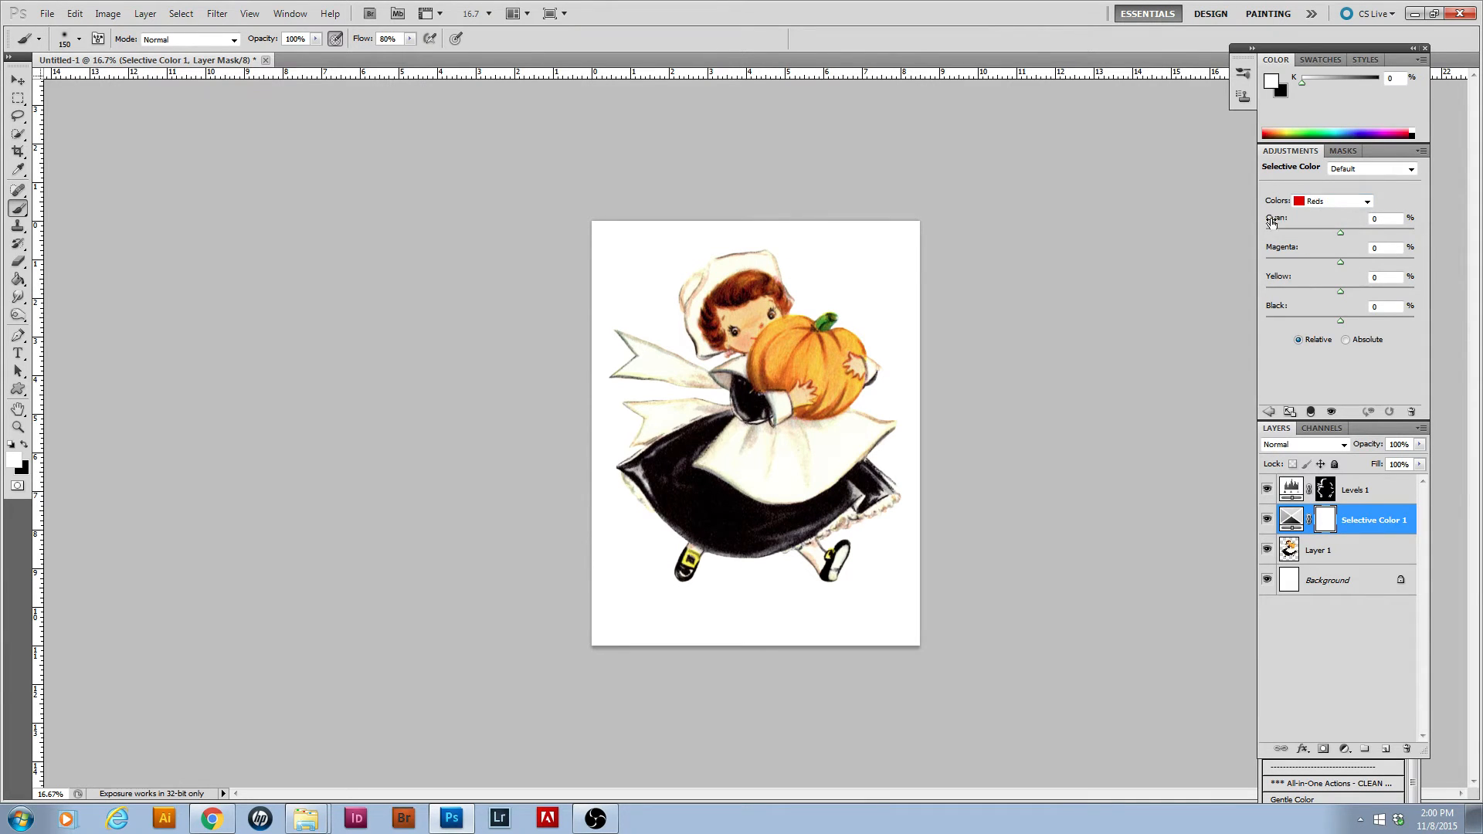
pyautogui.click(1341, 230)
pyautogui.moveTo(1342, 262); pyautogui.dragTo(1276, 250)
pyautogui.write('0')
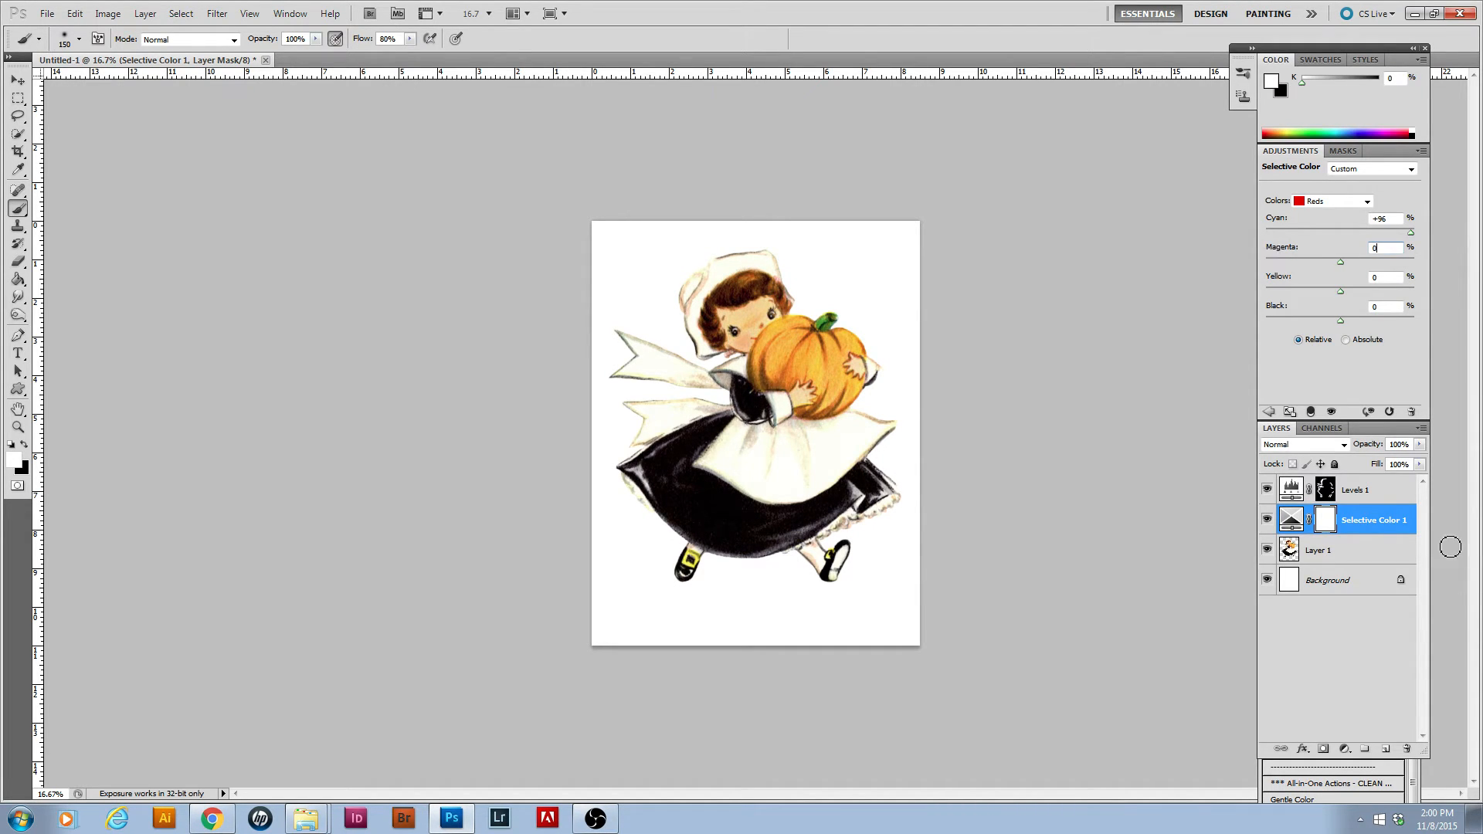
# Set the Reds Cyan to +73% in the Selective Color adjustment and toggle the layer's visibility to compare the effect
pyautogui.click(1398, 217)
pyautogui.moveTo(1411, 237); pyautogui.dragTo(1395, 239)
pyautogui.click(1267, 520)
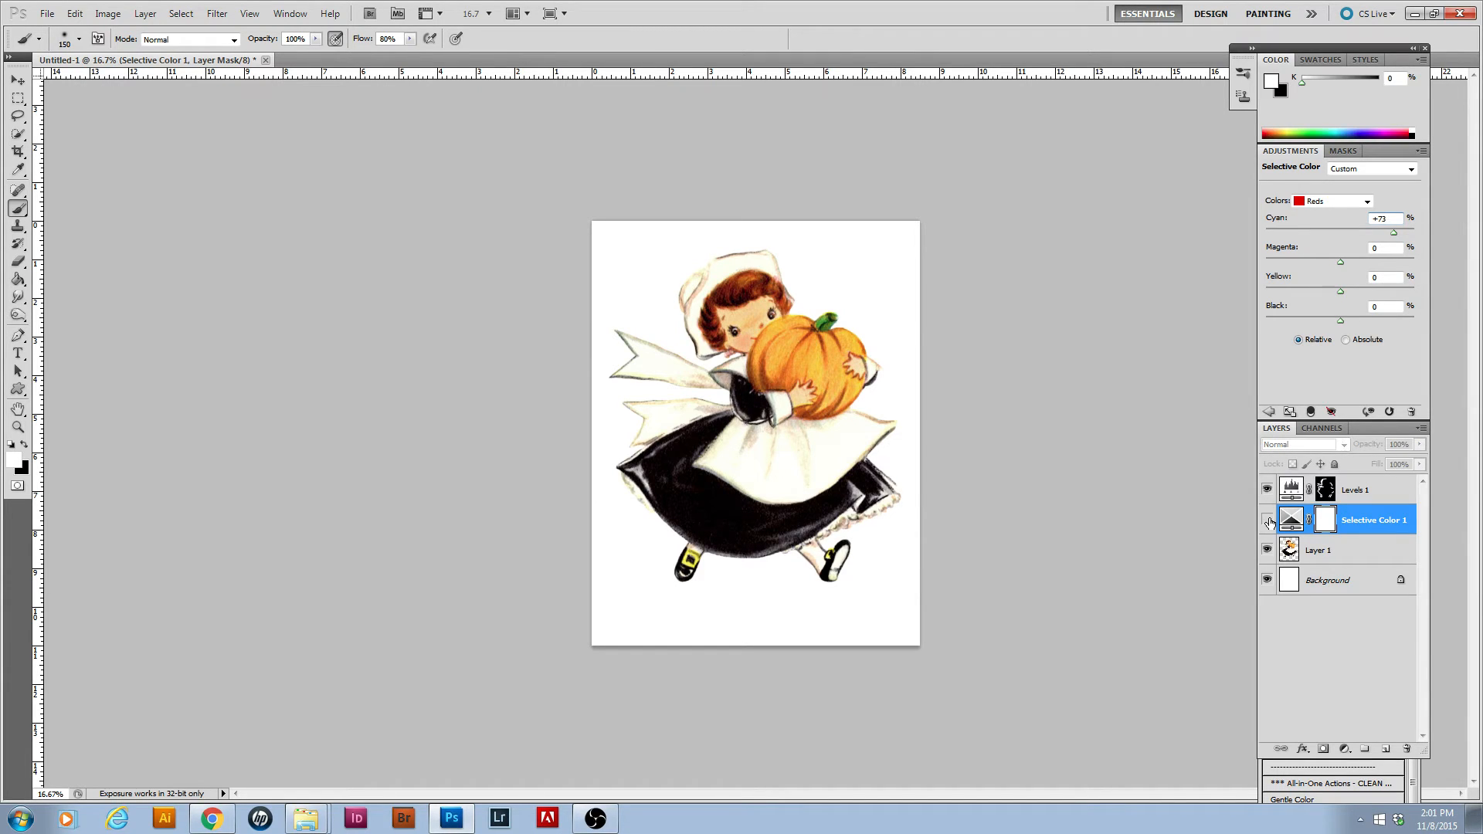
pyautogui.click(1267, 520)
pyautogui.click(1268, 521)
pyautogui.click(1269, 522)
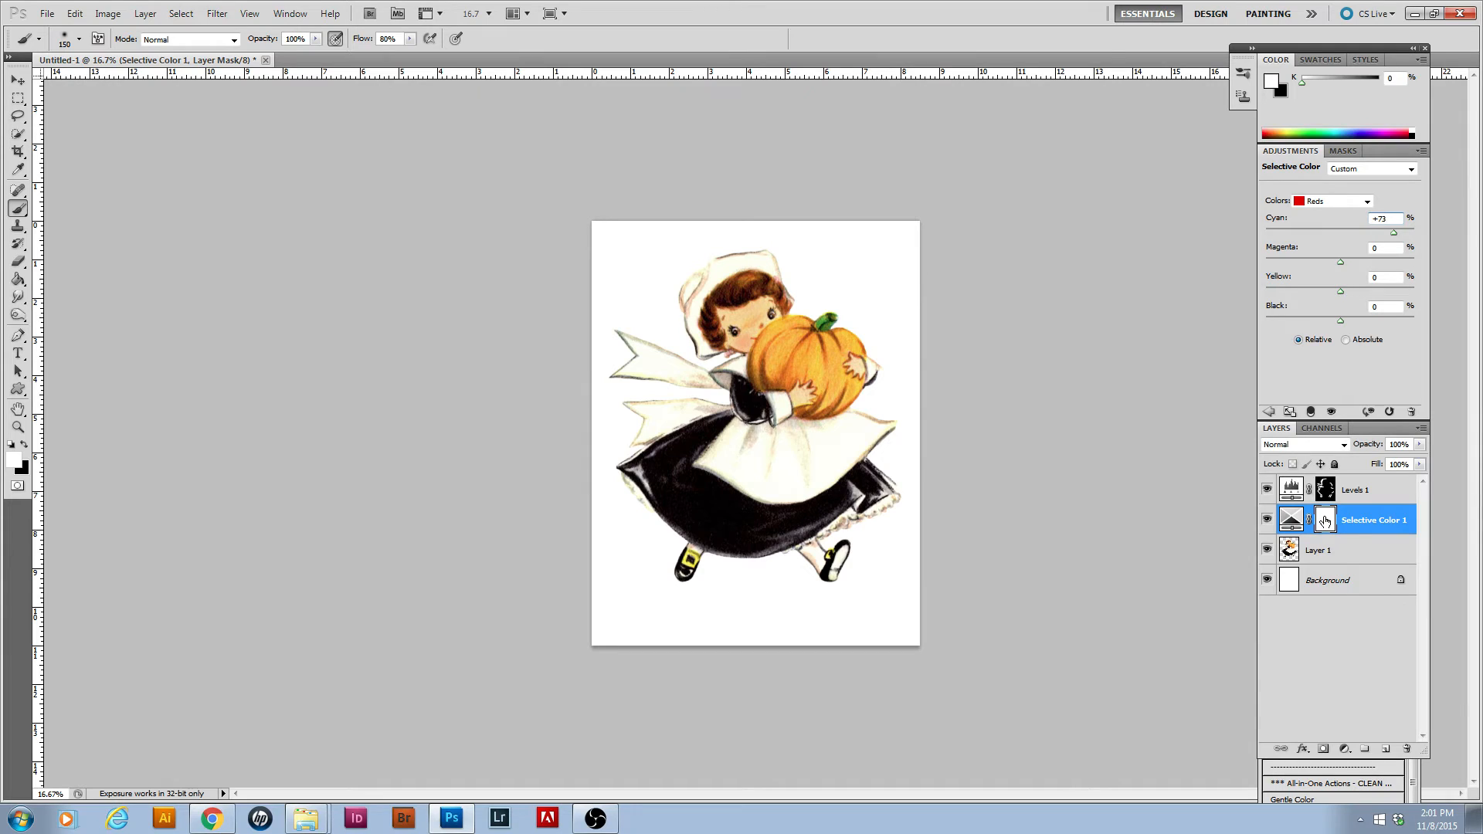
pyautogui.click(1268, 522)
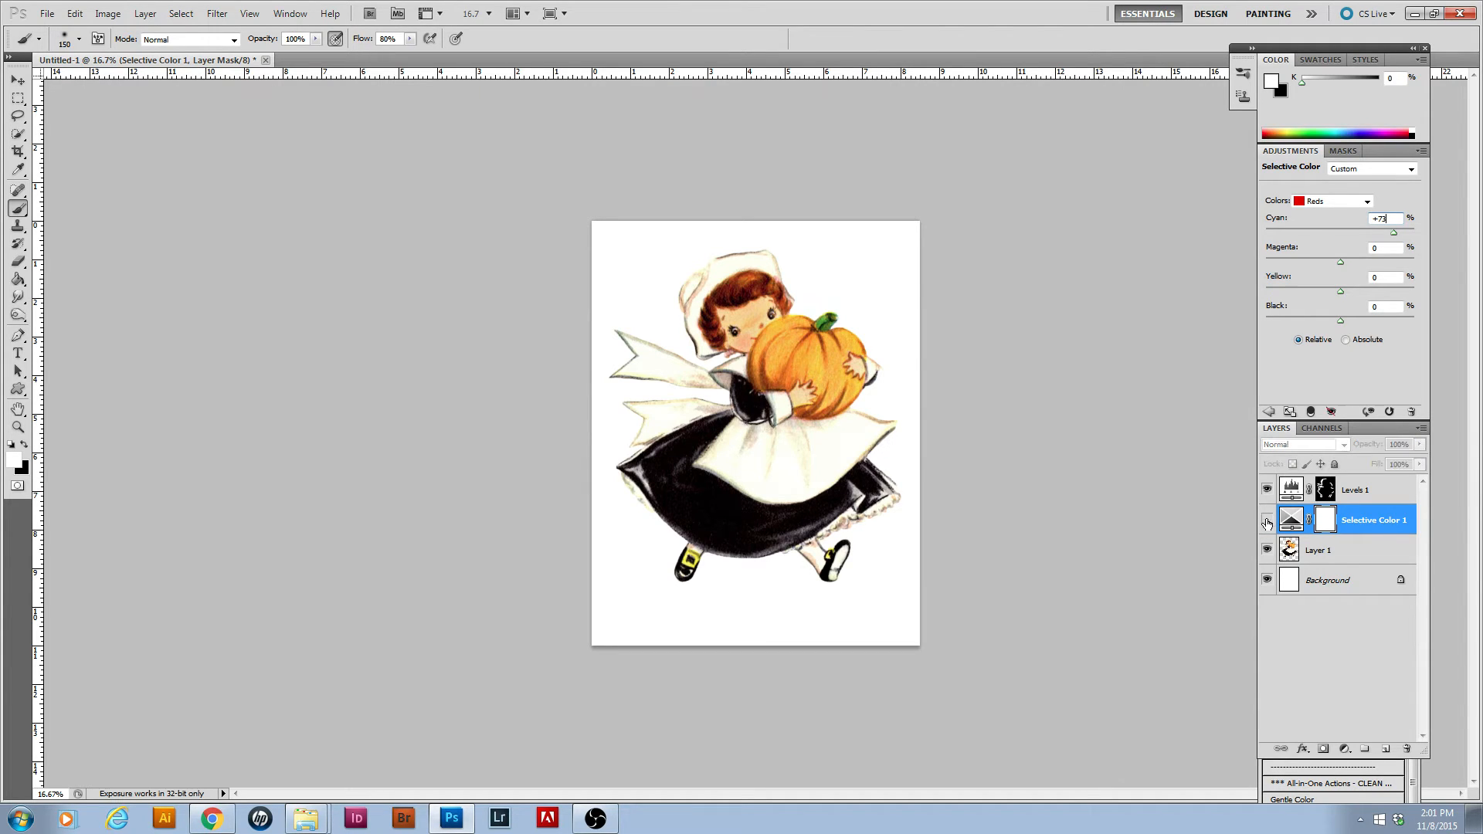
pyautogui.click(1266, 520)
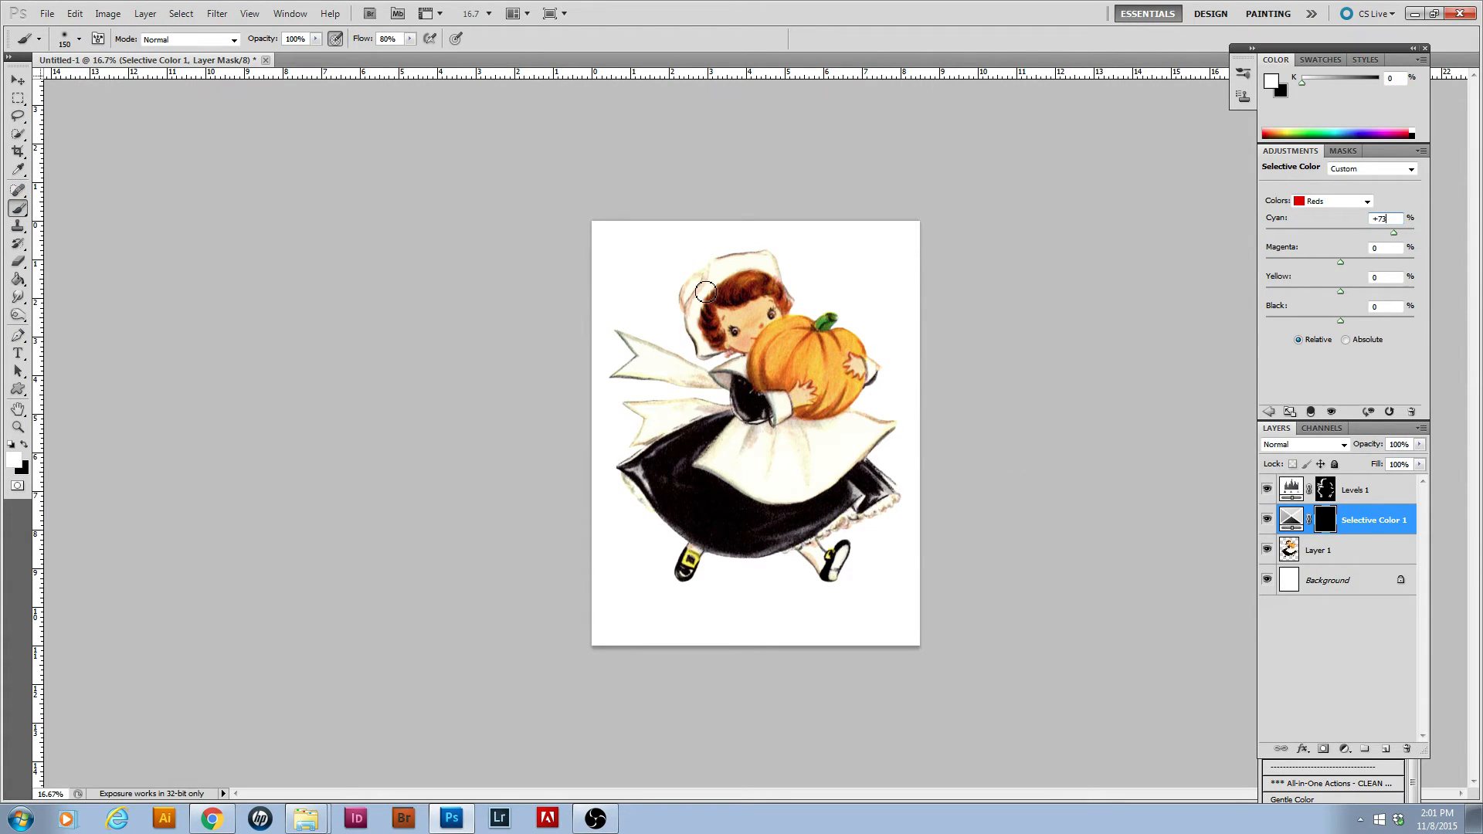
# Brush white over the girl's hair on the Selective Color mask and toggle the adjustment to compare the result
pyautogui.moveTo(728, 303)
pyautogui.mouseDown()
pyautogui.moveTo(752, 283)
pyautogui.moveTo(725, 300)
pyautogui.moveTo(771, 292)
pyautogui.moveTo(715, 313)
pyautogui.moveTo(723, 348)
pyautogui.moveTo(715, 329)
pyautogui.moveTo(753, 282)
pyautogui.moveTo(785, 300)
pyautogui.moveTo(761, 284)
pyautogui.moveTo(721, 348)
pyautogui.moveTo(763, 276)
pyautogui.moveTo(788, 309)
pyautogui.mouseUp()
pyautogui.click(1267, 520)
pyautogui.click(1267, 520)
# Add a Vibrance adjustment directly above the girl layer with Vibrance at 0 and Saturation at +14
pyautogui.click(1372, 555)
pyautogui.click(1372, 585)
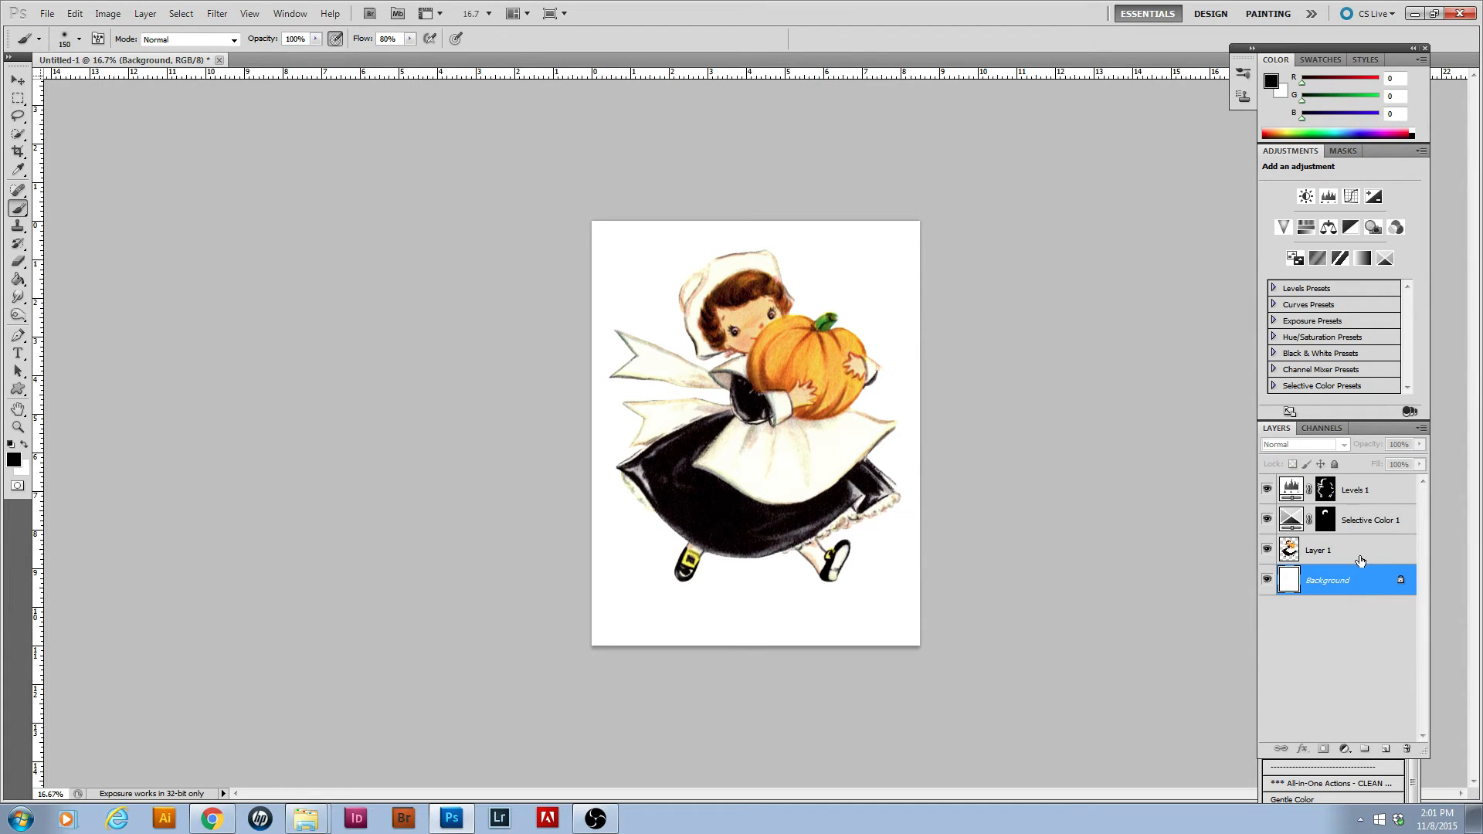
pyautogui.click(1364, 557)
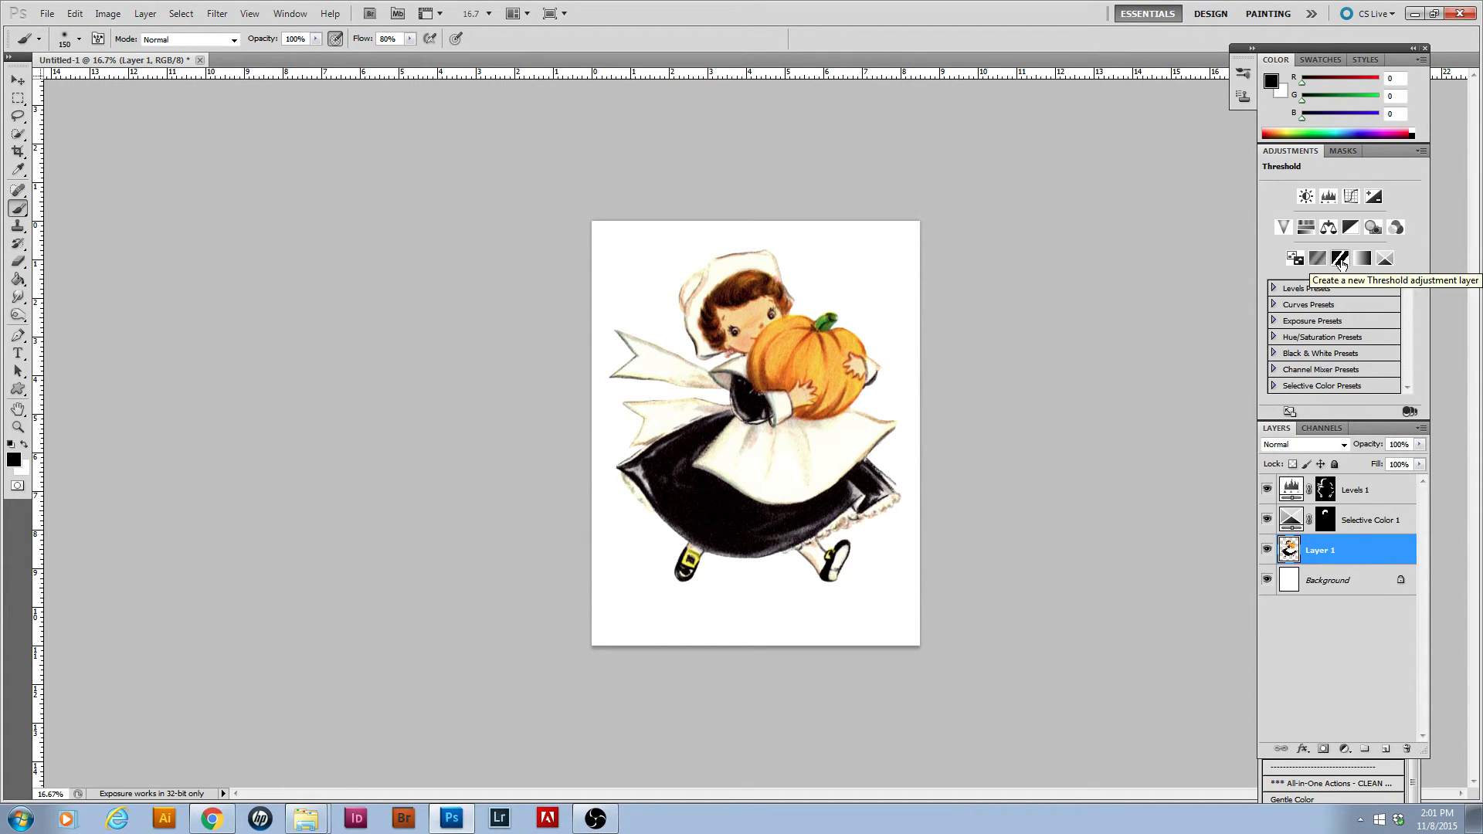
pyautogui.click(1284, 228)
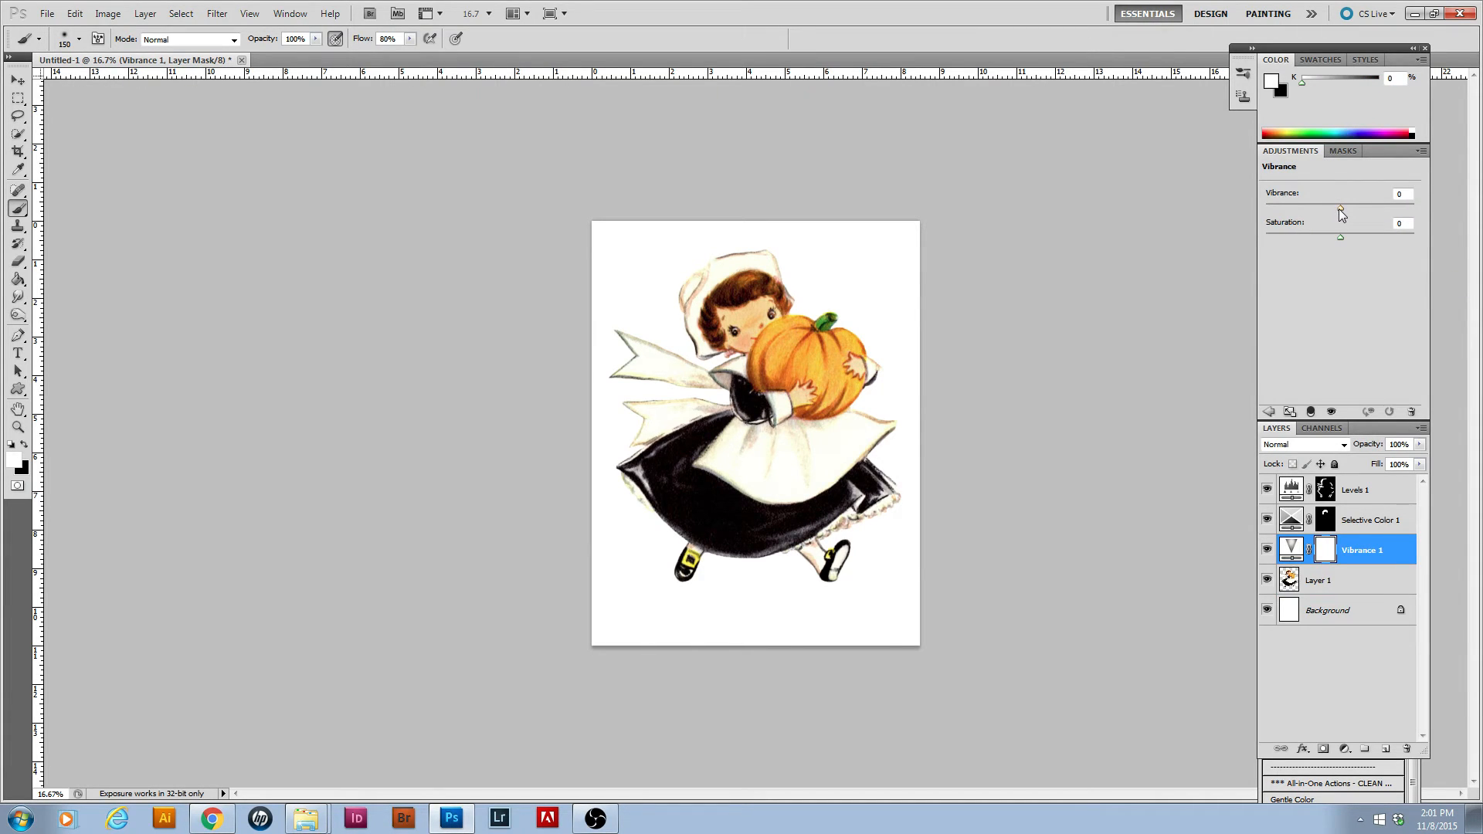
pyautogui.moveTo(1339, 208); pyautogui.dragTo(1350, 205)
pyautogui.moveTo(1321, 205)
pyautogui.mouseDown()
pyautogui.moveTo(1407, 203)
pyautogui.moveTo(1263, 227)
pyautogui.moveTo(1417, 242)
pyautogui.moveTo(1369, 235)
pyautogui.moveTo(1337, 188)
pyautogui.mouseUp()
pyautogui.write('0')
pyautogui.moveTo(1342, 239); pyautogui.dragTo(1350, 237)
# Toggle the Vibrance adjustment's visibility repeatedly to compare the girl's colors with and without it
pyautogui.click(1267, 553)
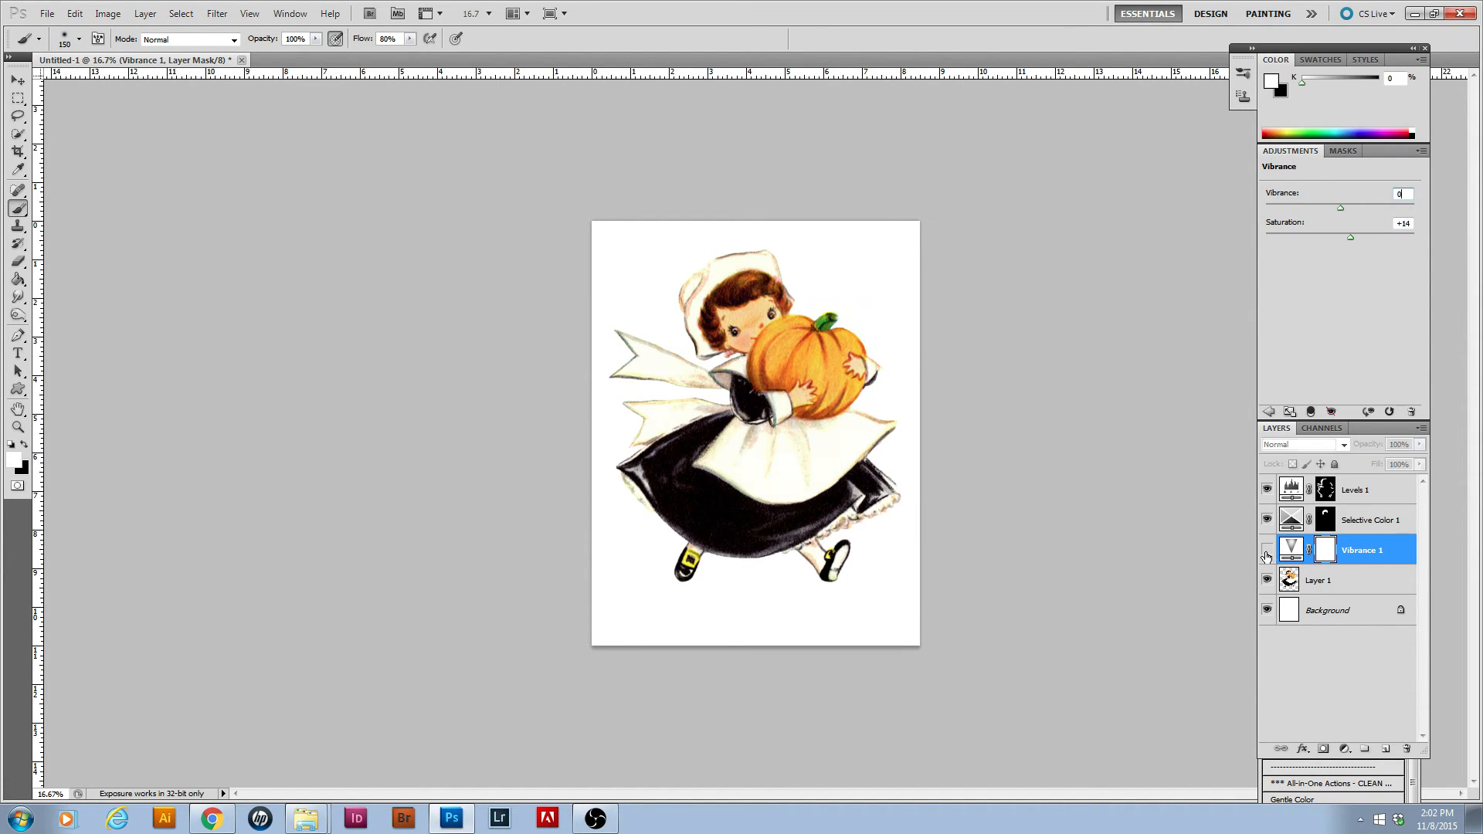
pyautogui.click(1266, 553)
pyautogui.click(1267, 552)
pyautogui.click(1267, 552)
pyautogui.click(1267, 552)
pyautogui.click(1267, 552)
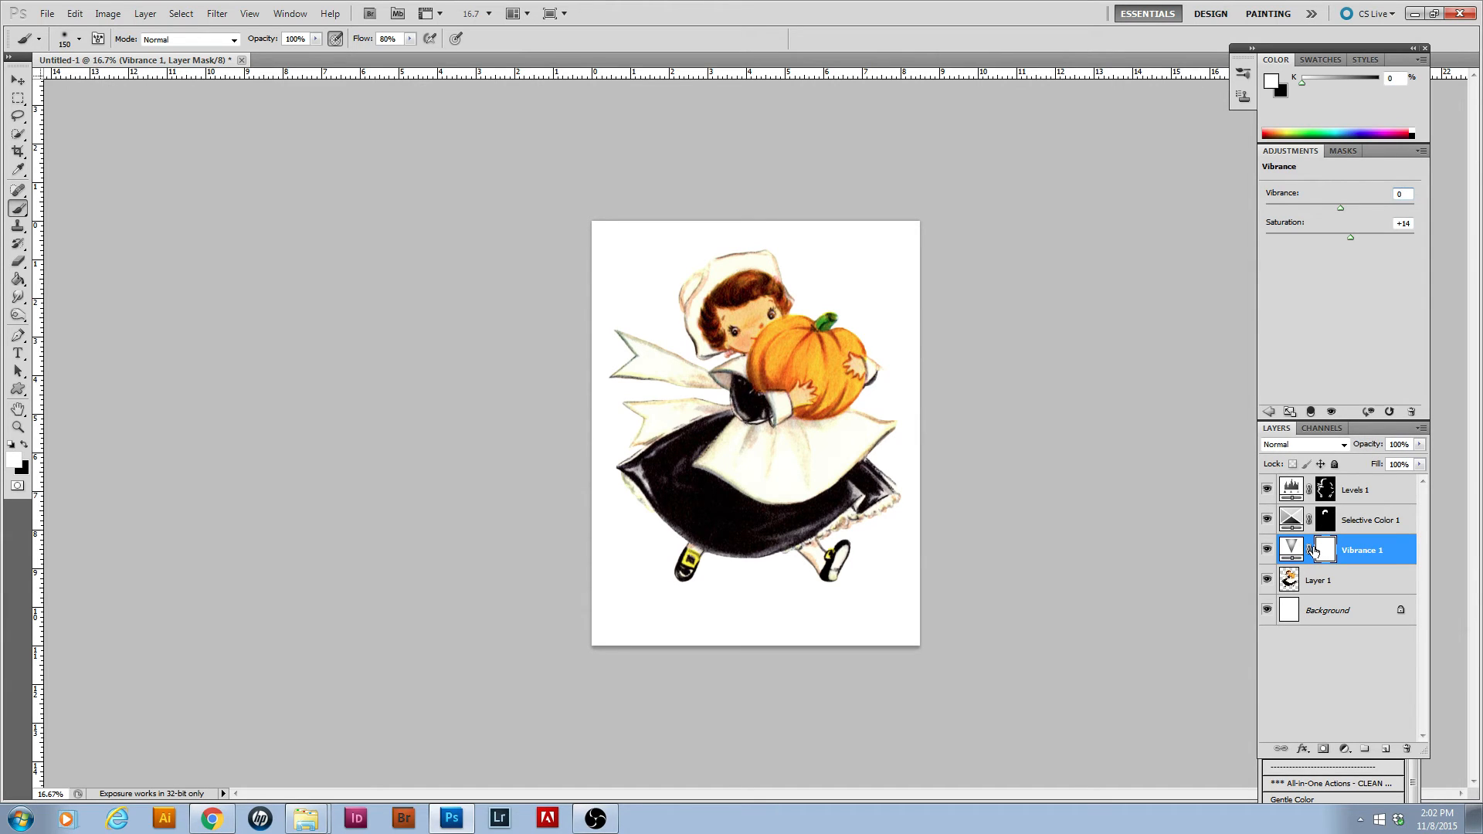
# Invert the Vibrance mask to black and brush white over the pumpkin
pyautogui.hotkey('ctrl', 'i')
pyautogui.moveTo(806, 327)
pyautogui.mouseDown()
pyautogui.moveTo(758, 377)
pyautogui.moveTo(783, 335)
pyautogui.moveTo(780, 375)
pyautogui.moveTo(817, 337)
pyautogui.moveTo(801, 363)
pyautogui.moveTo(838, 385)
pyautogui.moveTo(824, 414)
pyautogui.moveTo(852, 394)
pyautogui.moveTo(845, 411)
pyautogui.moveTo(837, 364)
pyautogui.moveTo(840, 376)
pyautogui.moveTo(850, 344)
pyautogui.moveTo(859, 352)
pyautogui.moveTo(829, 325)
pyautogui.moveTo(781, 382)
pyautogui.moveTo(765, 364)
pyautogui.moveTo(792, 332)
pyautogui.moveTo(824, 333)
pyautogui.moveTo(836, 408)
pyautogui.moveTo(814, 421)
pyautogui.moveTo(863, 396)
pyautogui.moveTo(866, 354)
pyautogui.mouseUp()
# Group the Levels, Selective Color and Vibrance adjustment layers together
pyautogui.click(1368, 492)
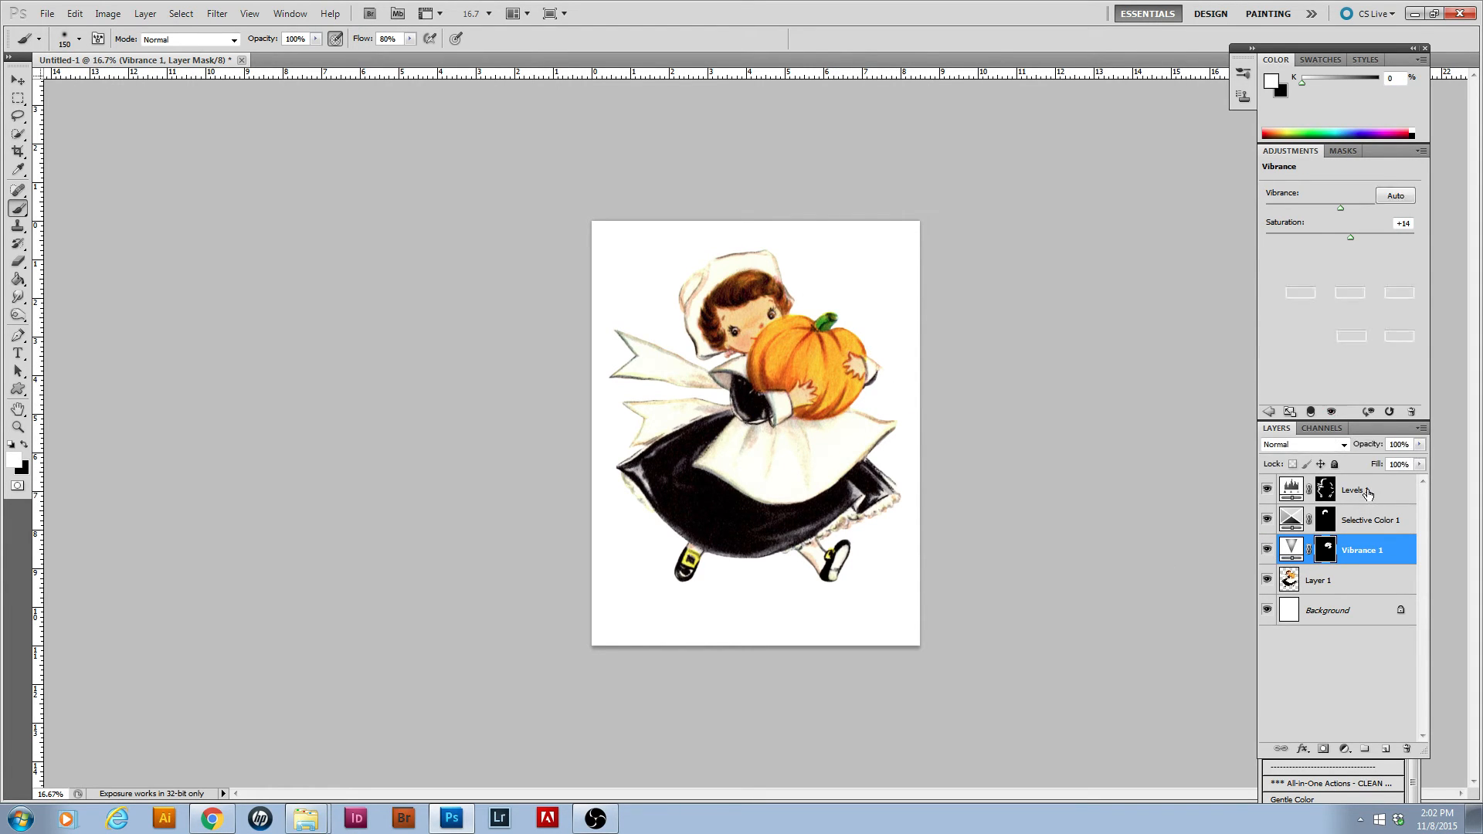
pyautogui.keyDown('shift'); pyautogui.click(1365, 554); pyautogui.keyUp('shift')
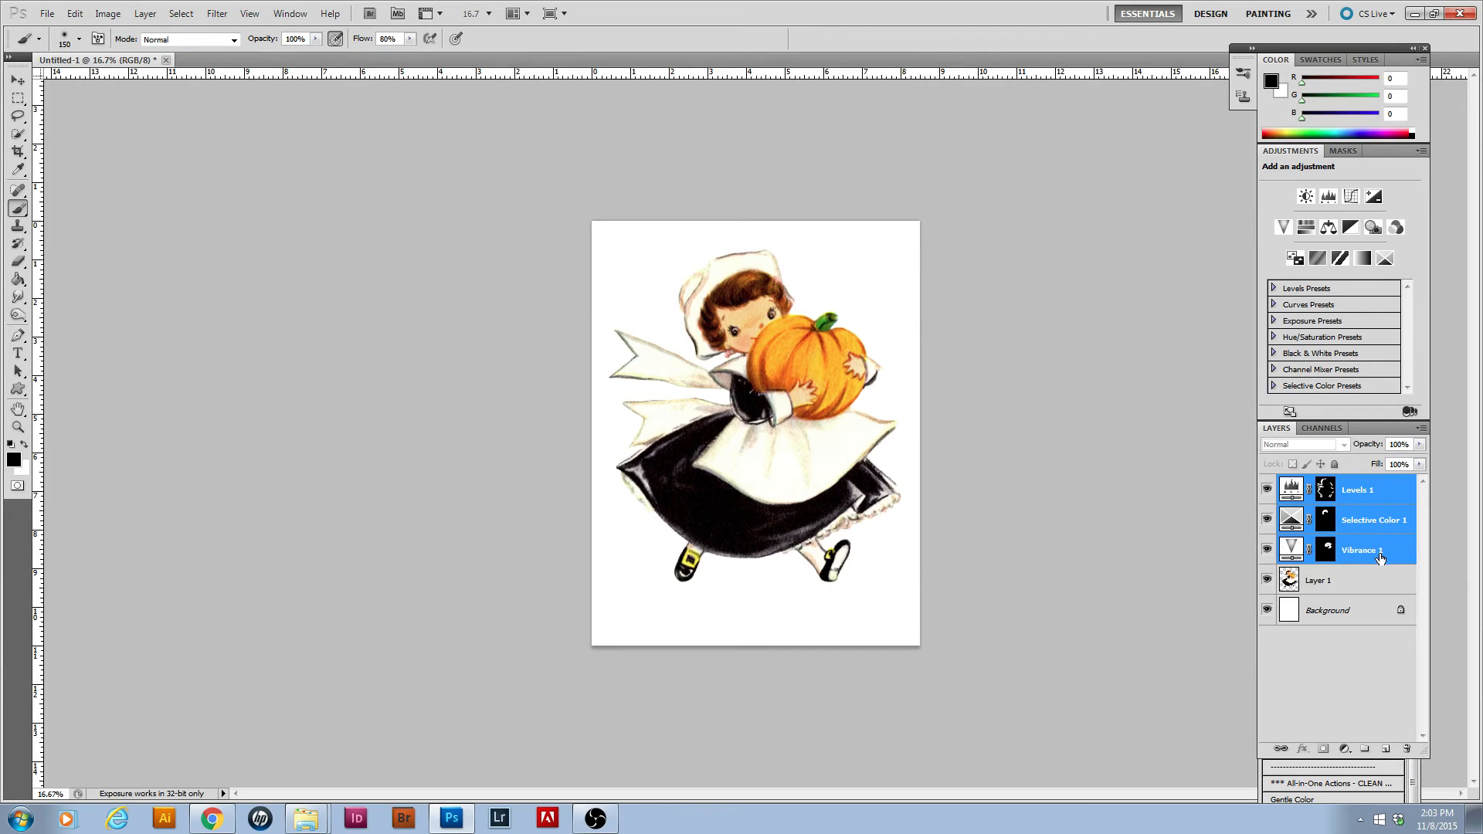
pyautogui.click(155, 17)
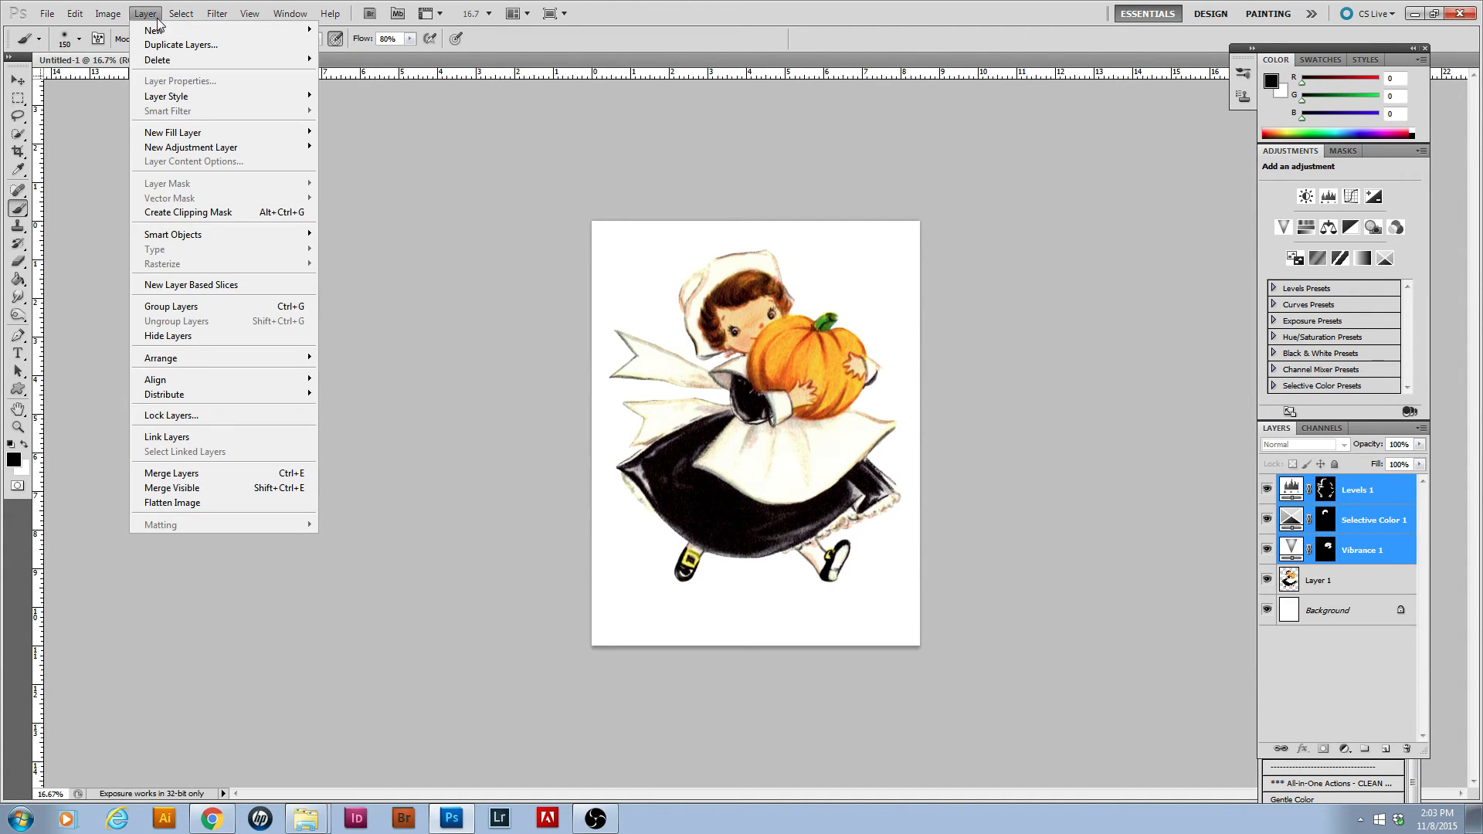
pyautogui.click(186, 307)
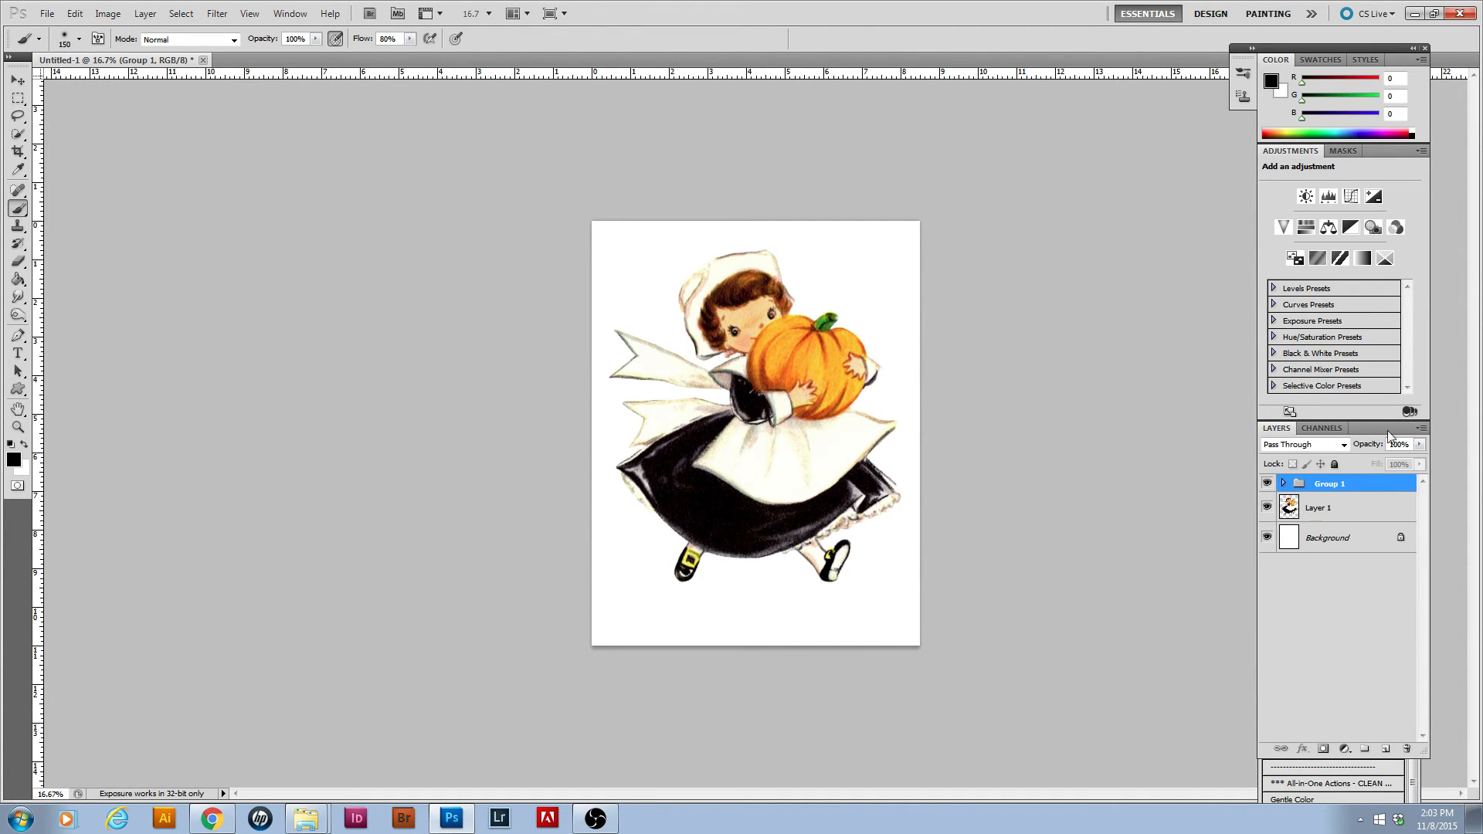
# Toggle the adjustment group's visibility repeatedly to compare the image before and after all the corrections
pyautogui.click(1267, 484)
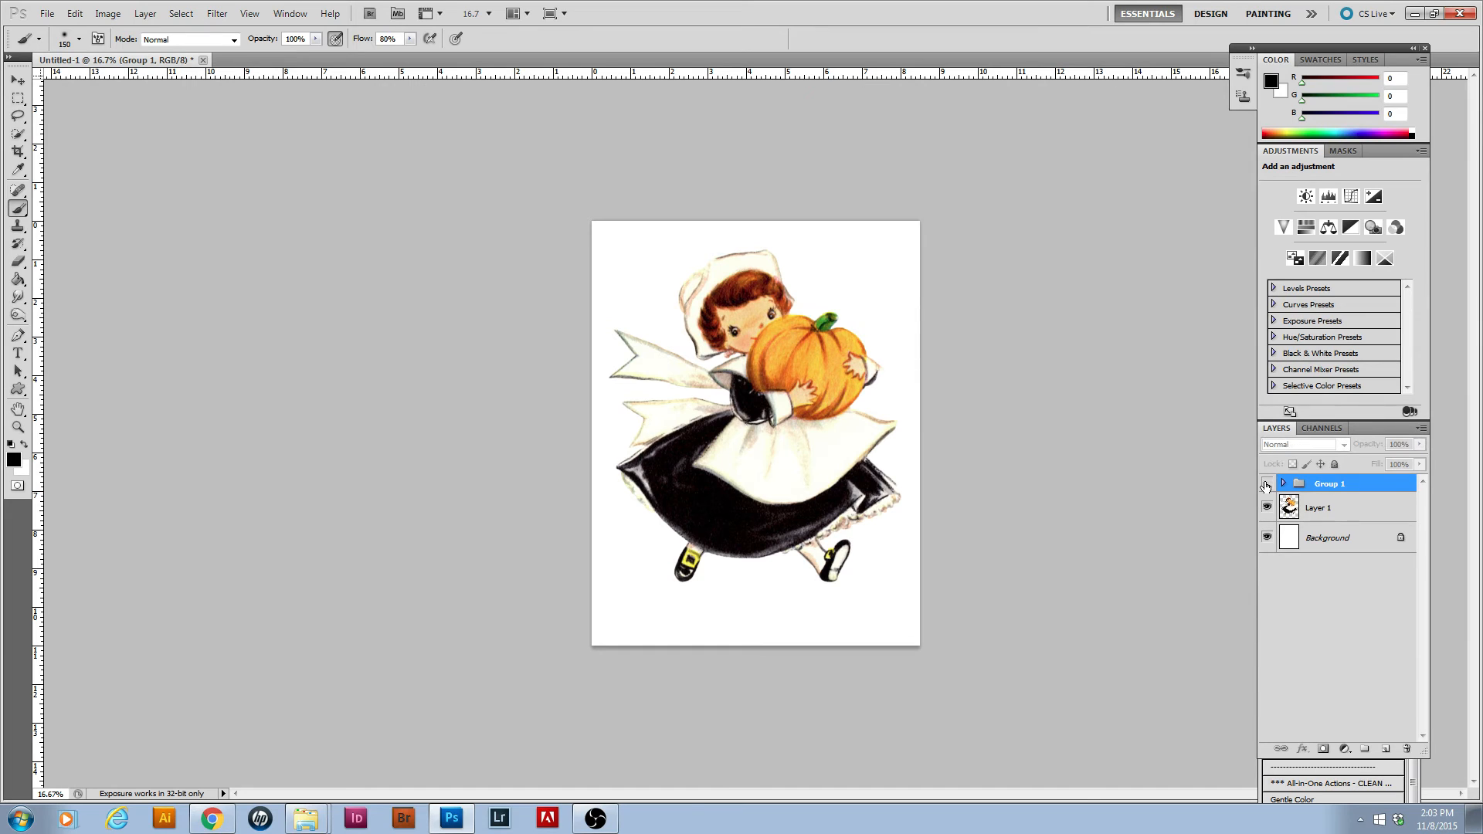
pyautogui.click(1268, 486)
pyautogui.click(1269, 486)
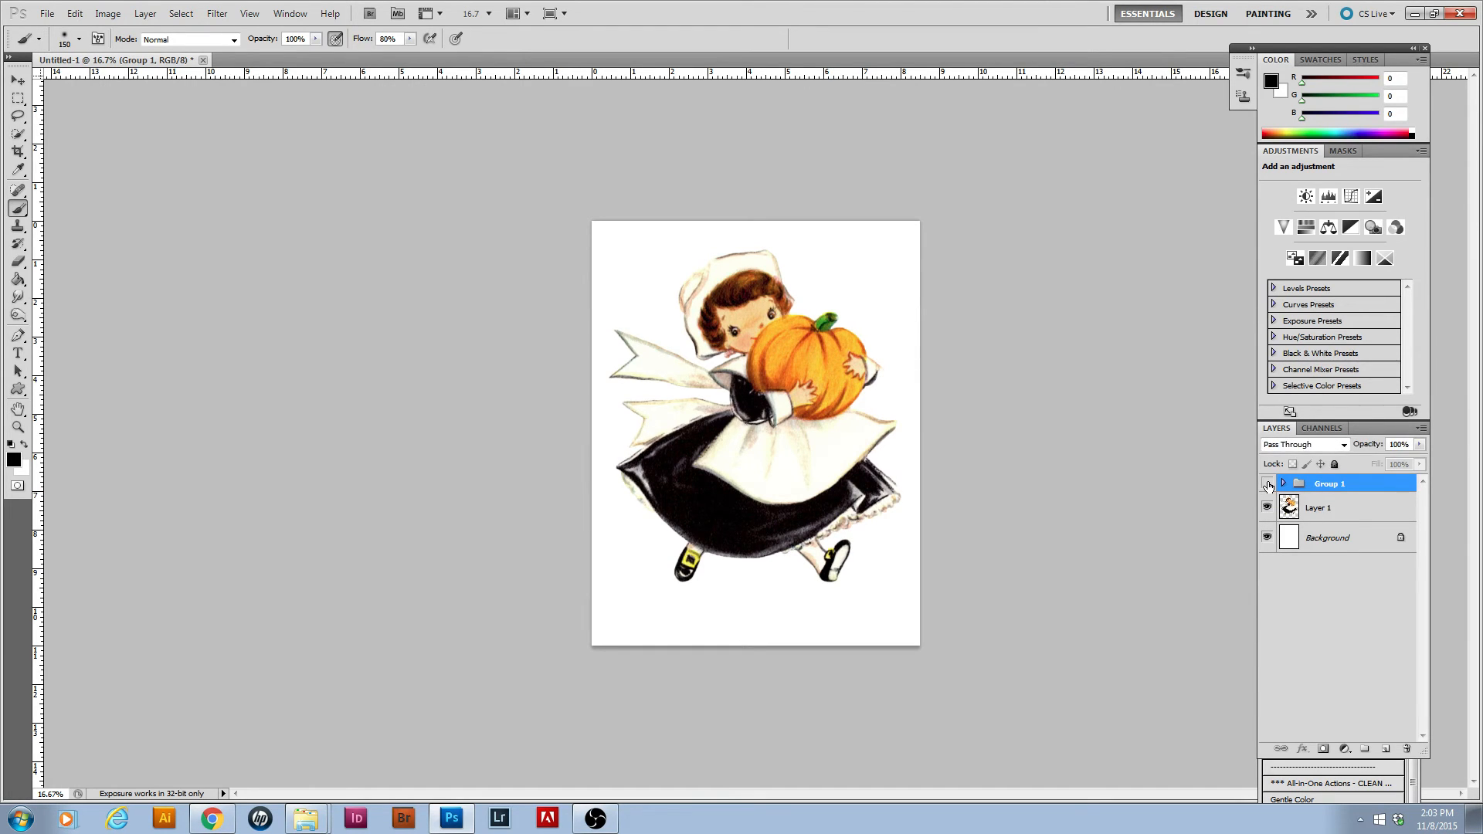
pyautogui.click(1267, 485)
pyautogui.click(1268, 485)
pyautogui.click(1268, 485)
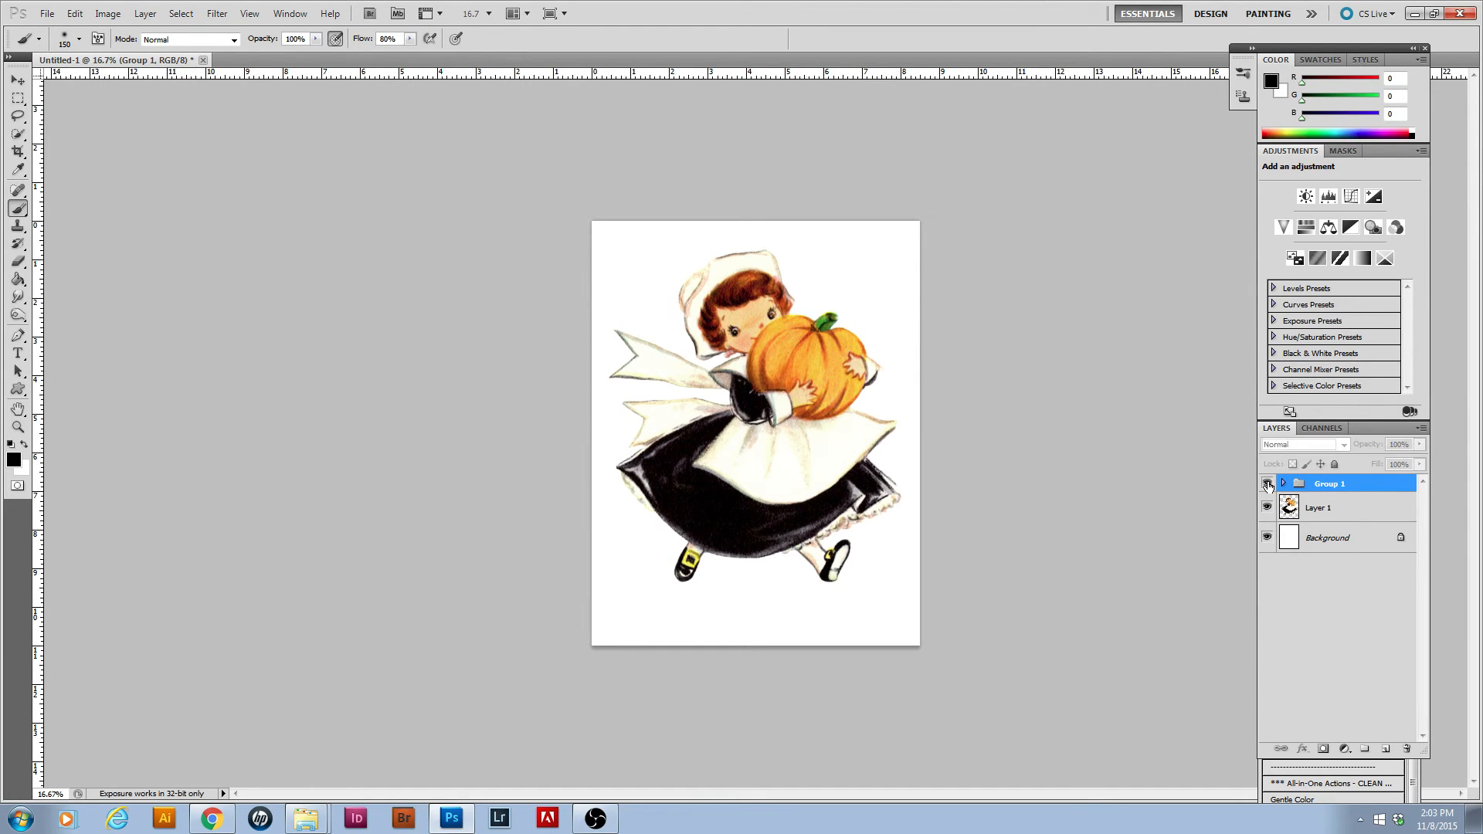
pyautogui.click(1268, 486)
pyautogui.click(1268, 485)
pyautogui.click(1268, 485)
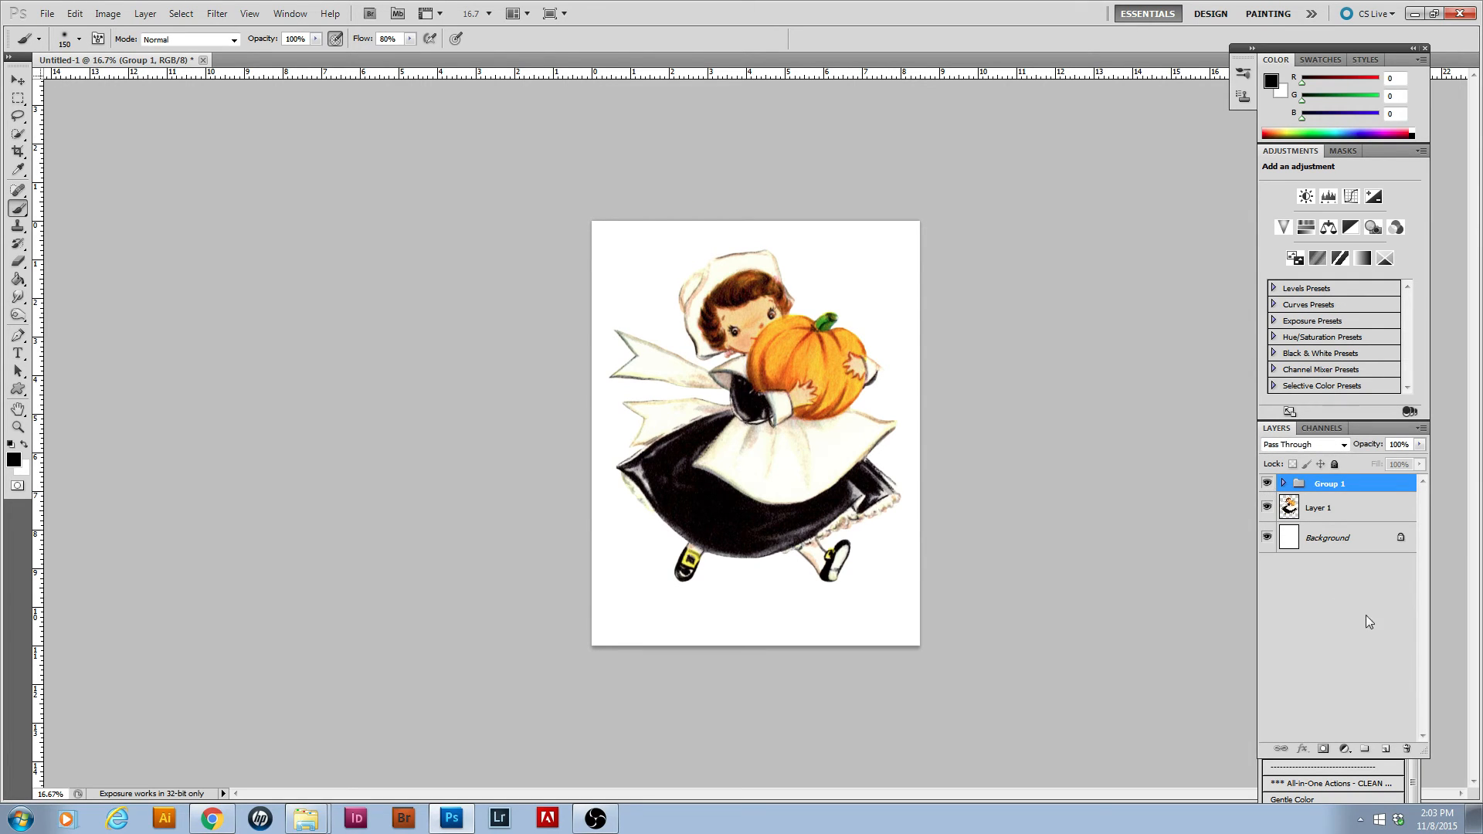
# Create a new layer directly above the Background and start a text line beneath the girl
pyautogui.click(1364, 537)
pyautogui.click(1364, 510)
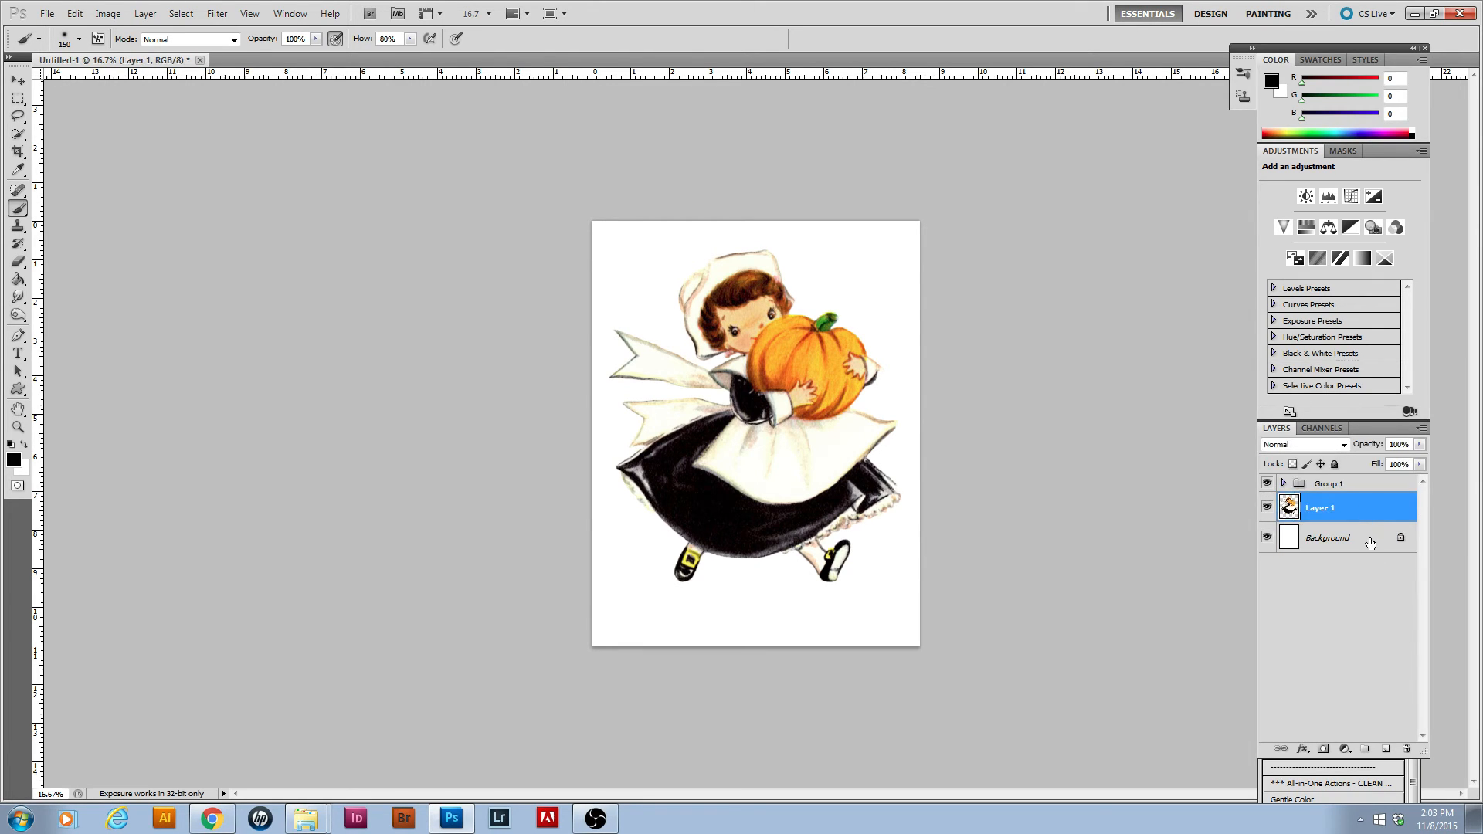
pyautogui.click(1369, 543)
pyautogui.click(1386, 748)
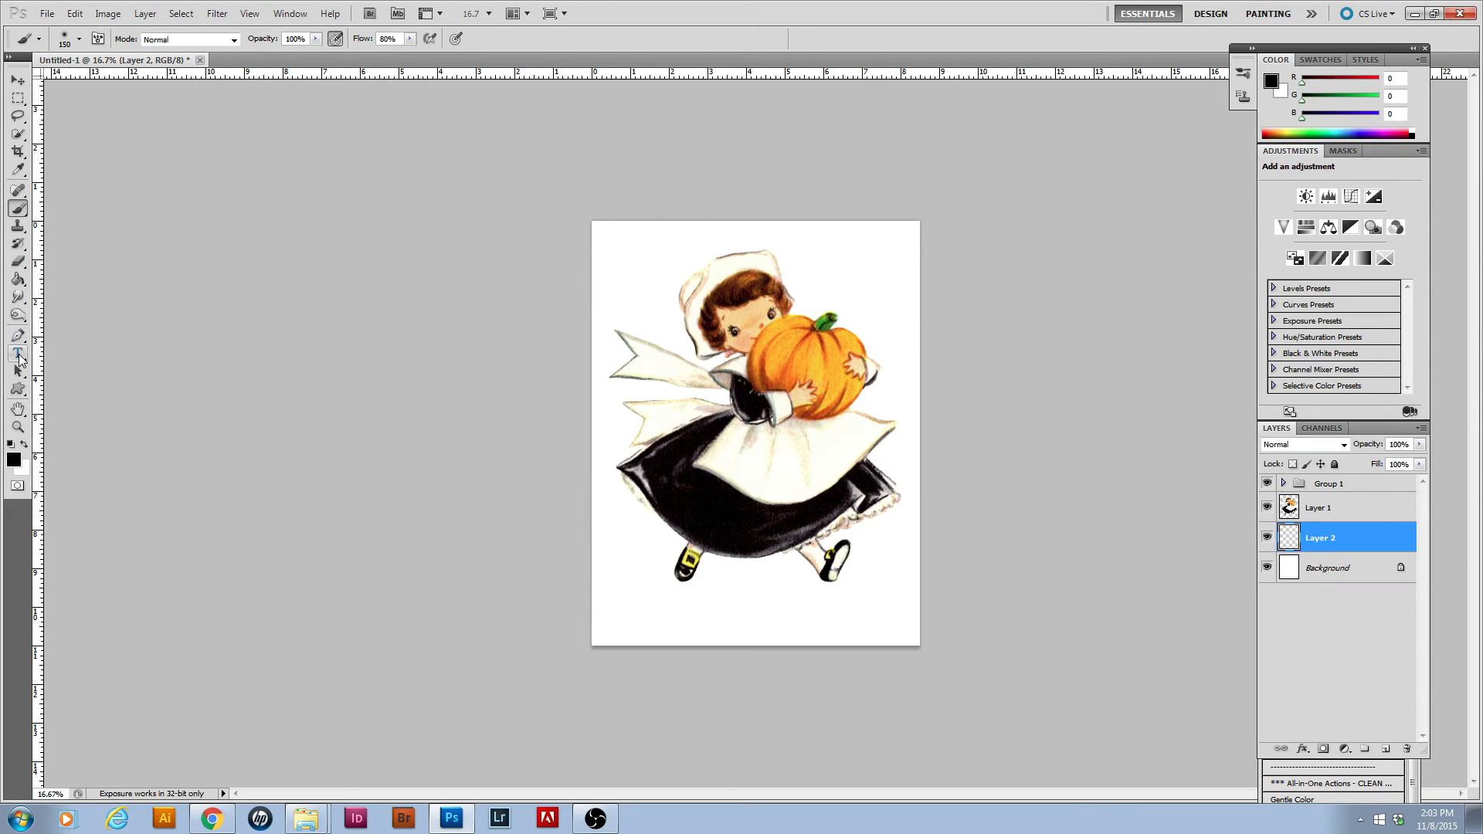
pyautogui.click(19, 355)
pyautogui.click(776, 599)
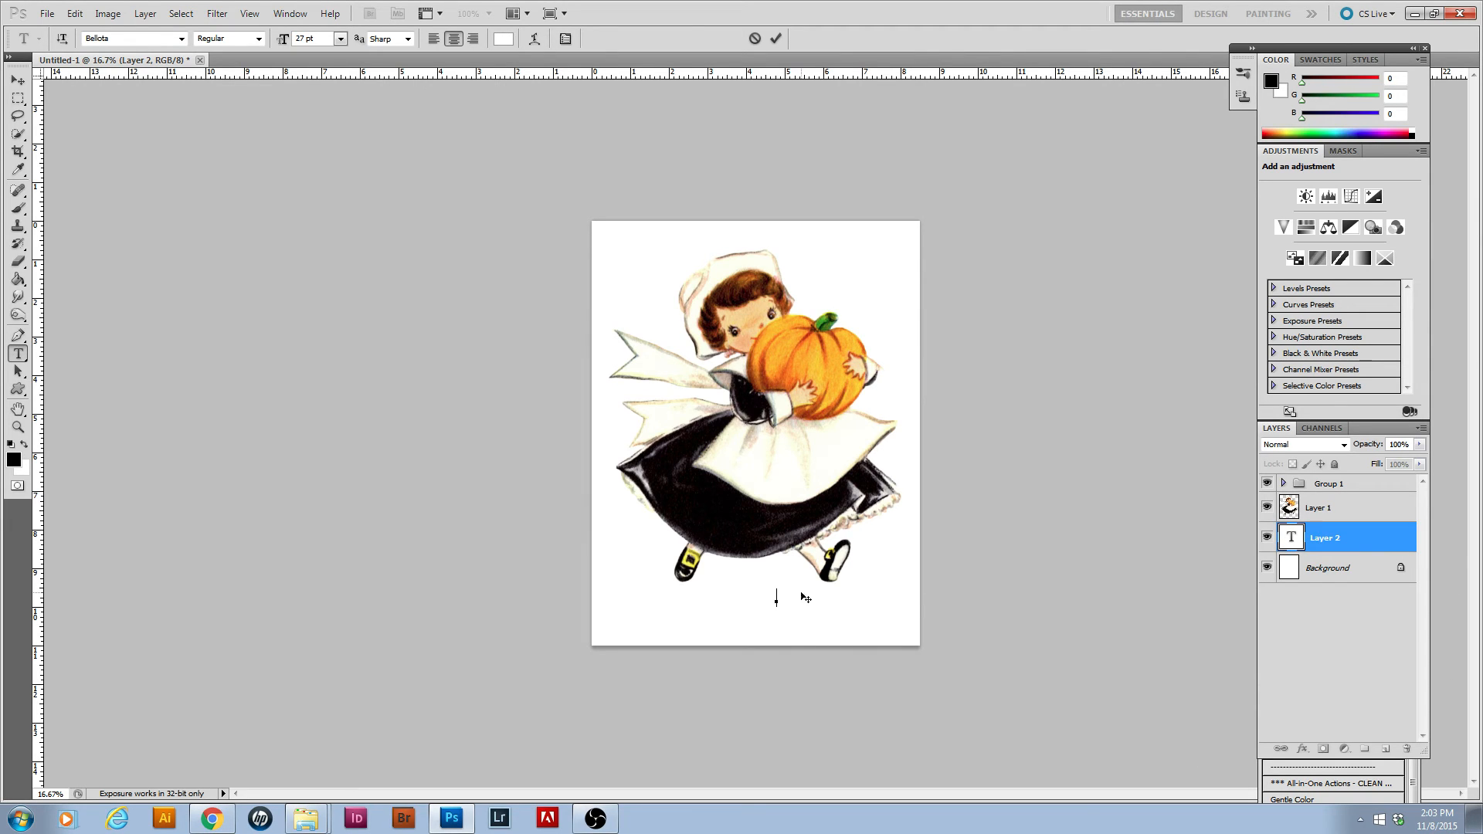
# Try a blue text color, 268be1, and set the color to the near-black 020102 sampled from the girl's dress
pyautogui.click(501, 40)
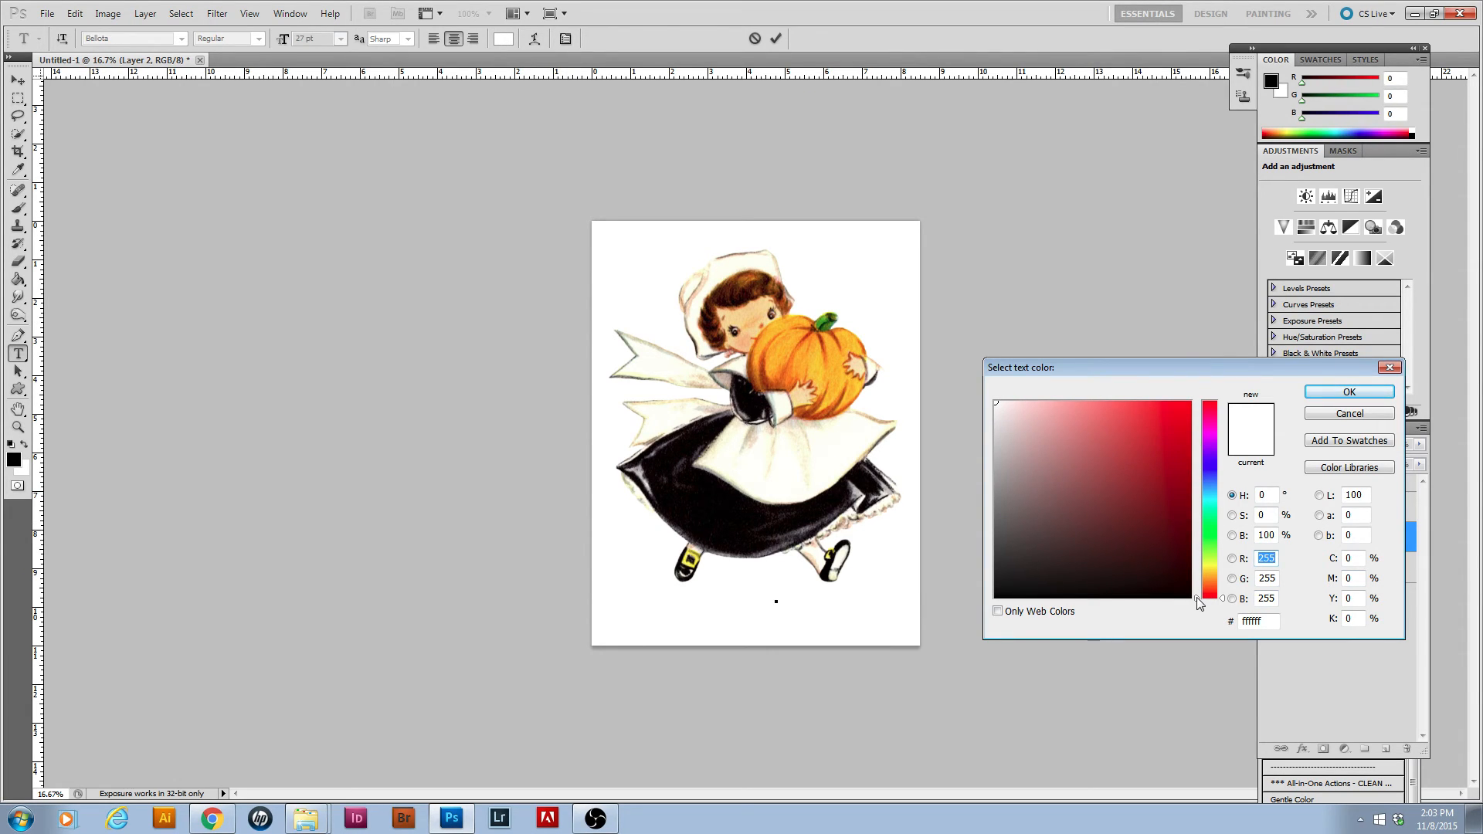
pyautogui.moveTo(1198, 596); pyautogui.dragTo(1198, 484)
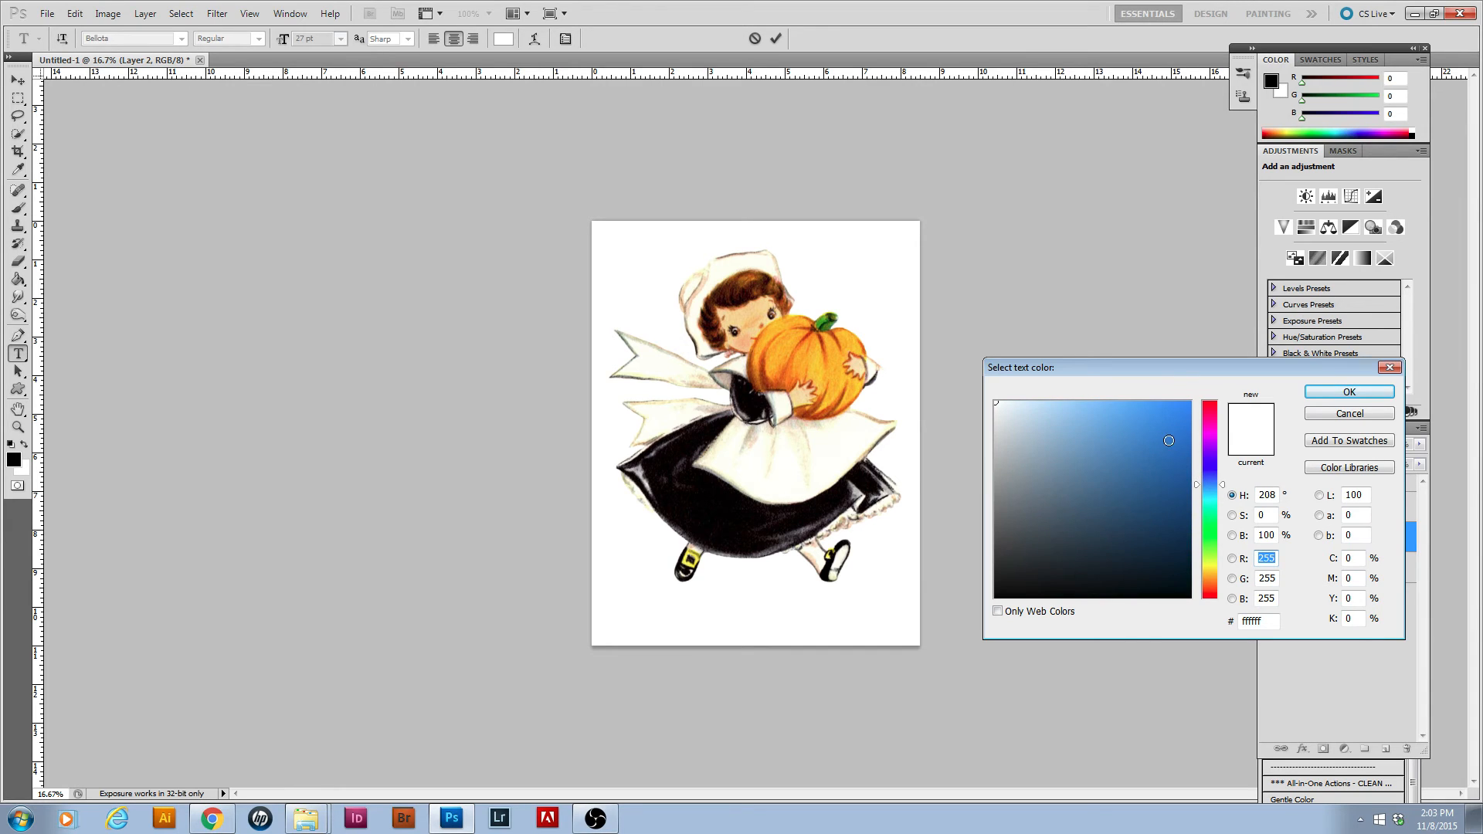
pyautogui.click(1158, 471)
pyautogui.click(1096, 433)
pyautogui.click(1158, 424)
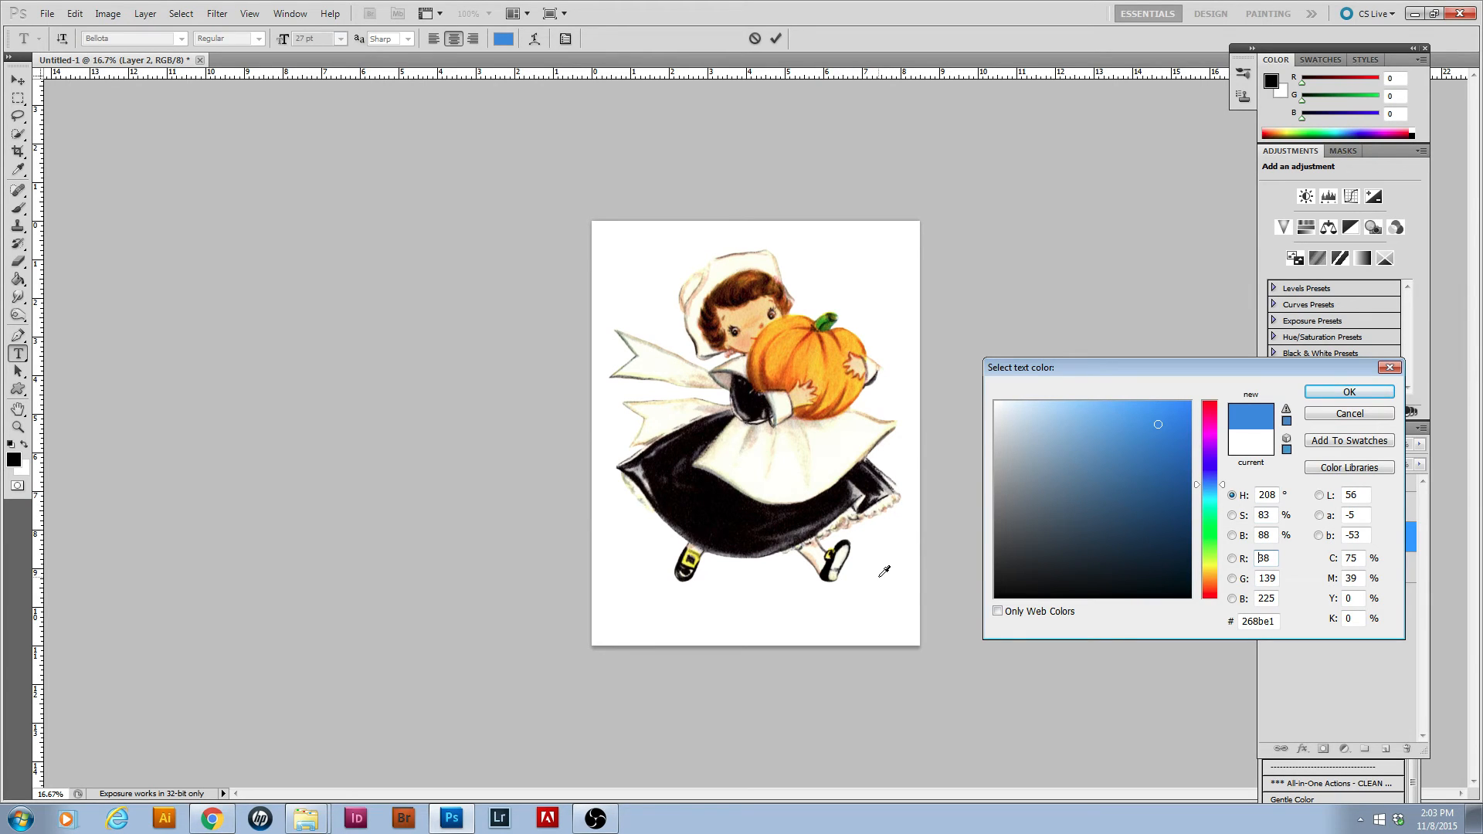
pyautogui.click(744, 523)
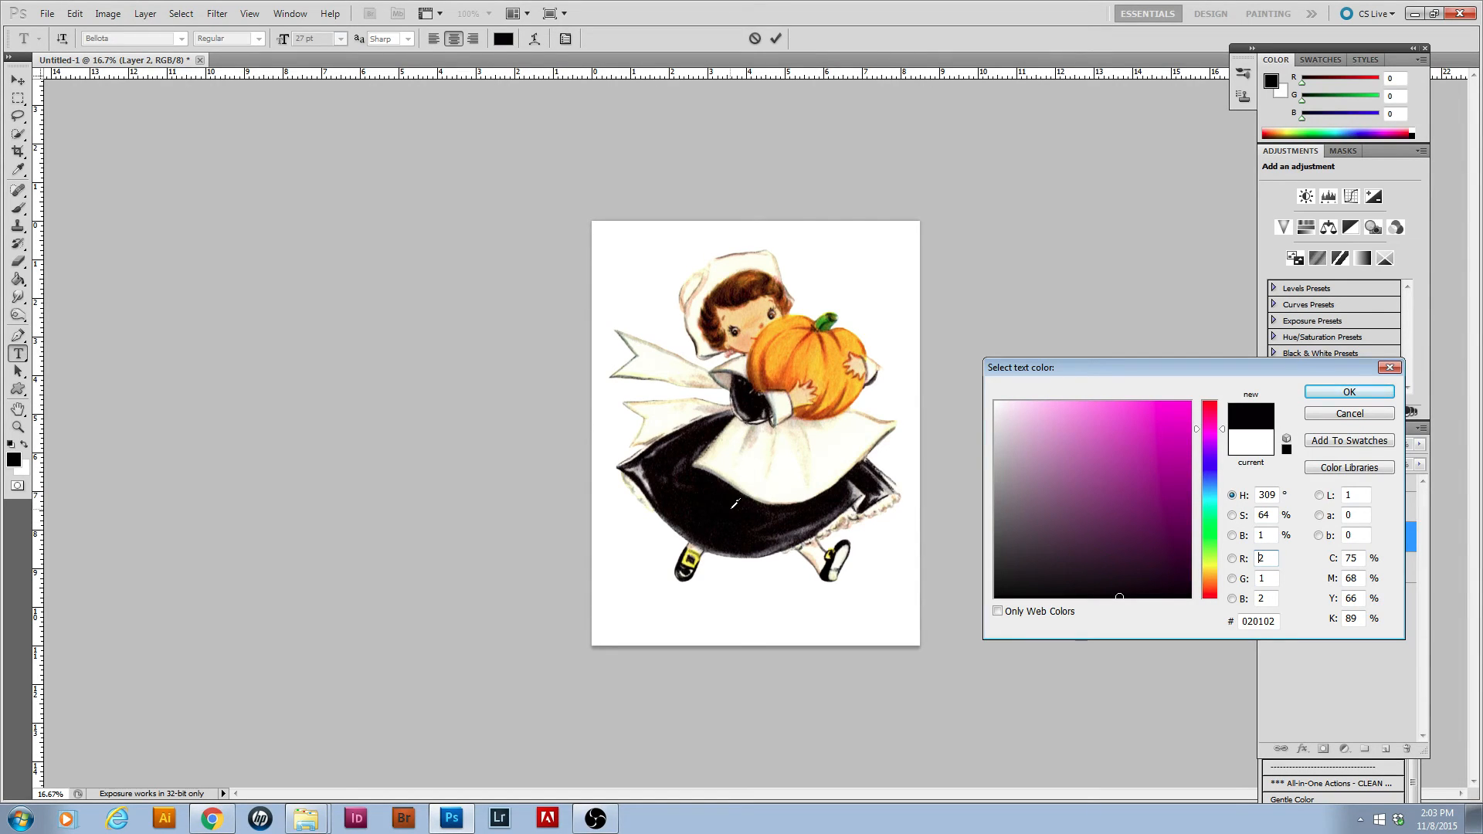
pyautogui.click(1331, 392)
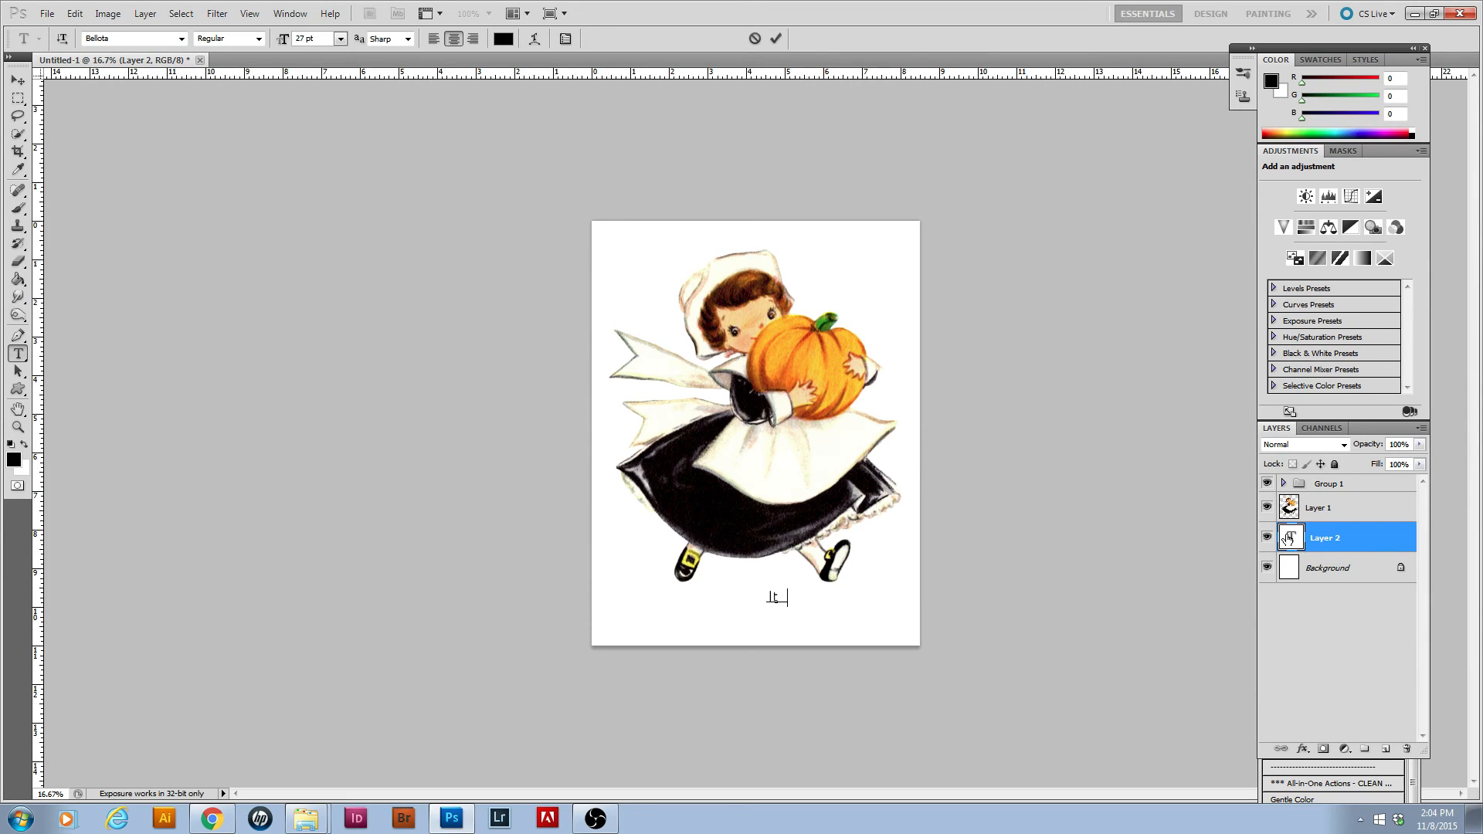
# Enter the text "It is good to give him" and "thanks and praise" on two lines, and place it below the girl near the page's right edge
pyautogui.write('is good to give him')
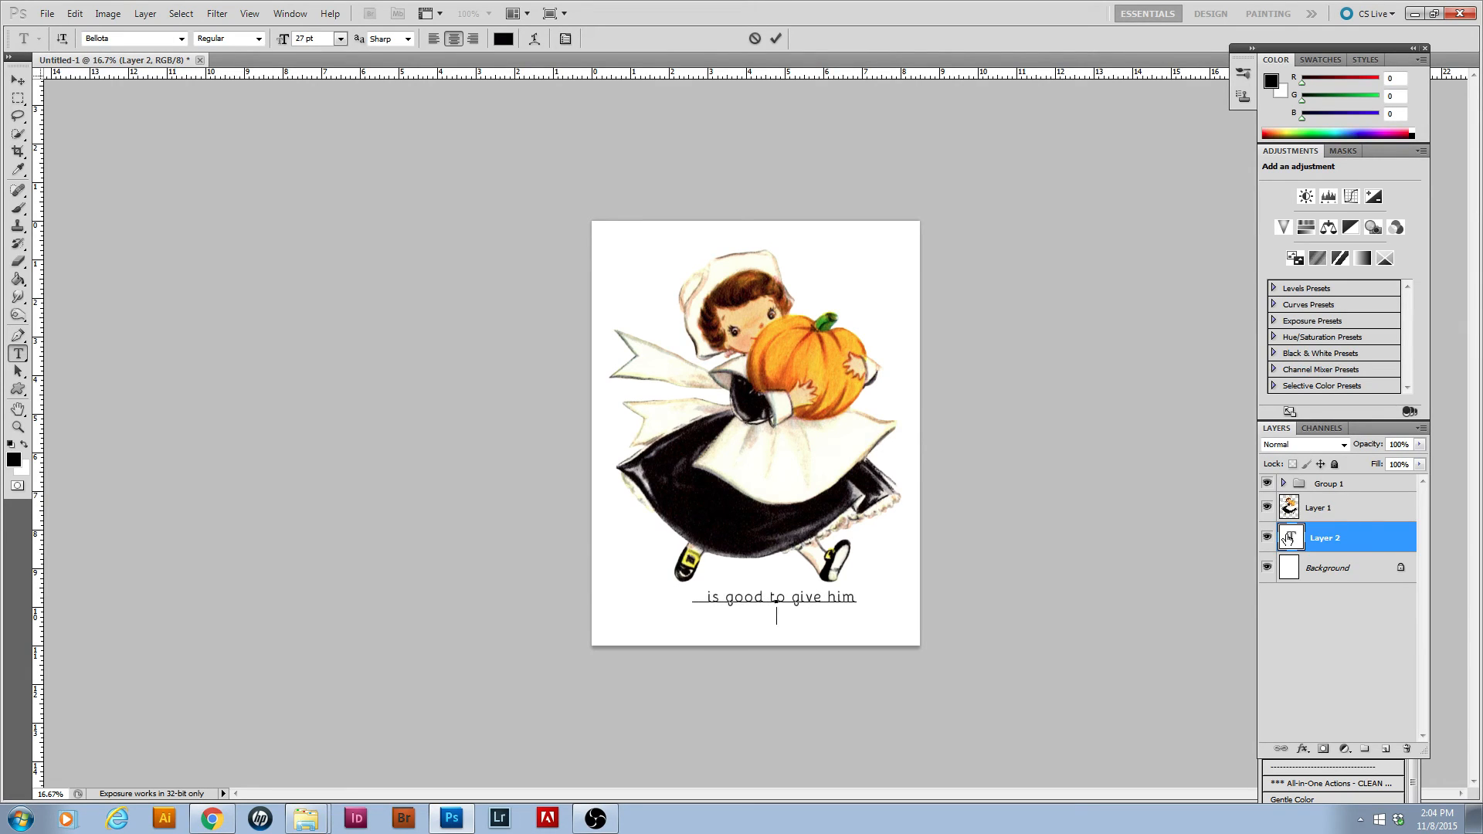
pyautogui.press('Return')
pyautogui.write('thanks and paraise')
pyautogui.press('BackSpace')
pyautogui.press('BackSpace')
pyautogui.press('BackSpace')
pyautogui.press('BackSpace')
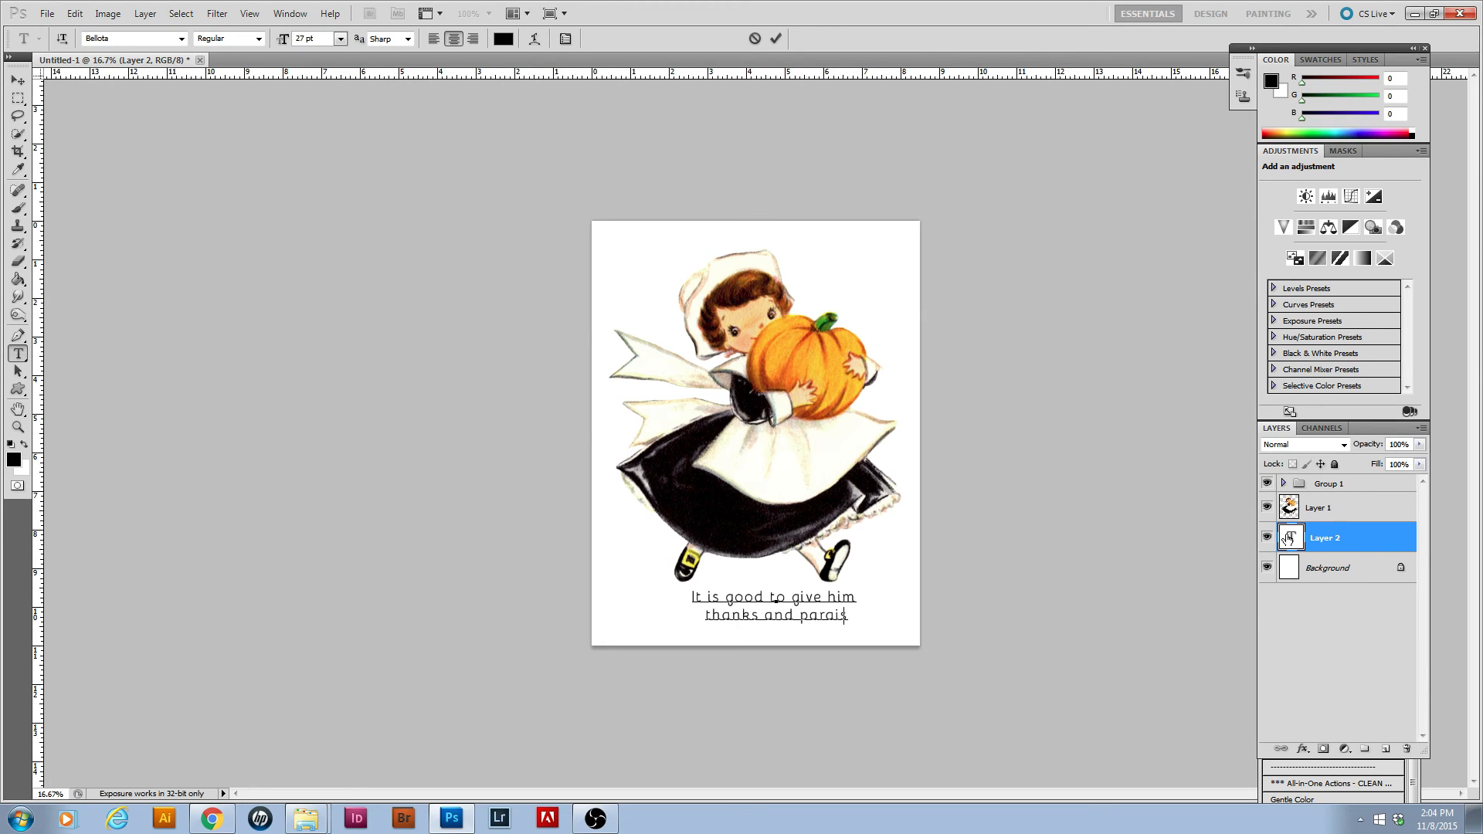
pyautogui.press('BackSpace')
pyautogui.press('BackSpace')
pyautogui.write('raise')
pyautogui.moveTo(891, 680); pyautogui.dragTo(939, 676)
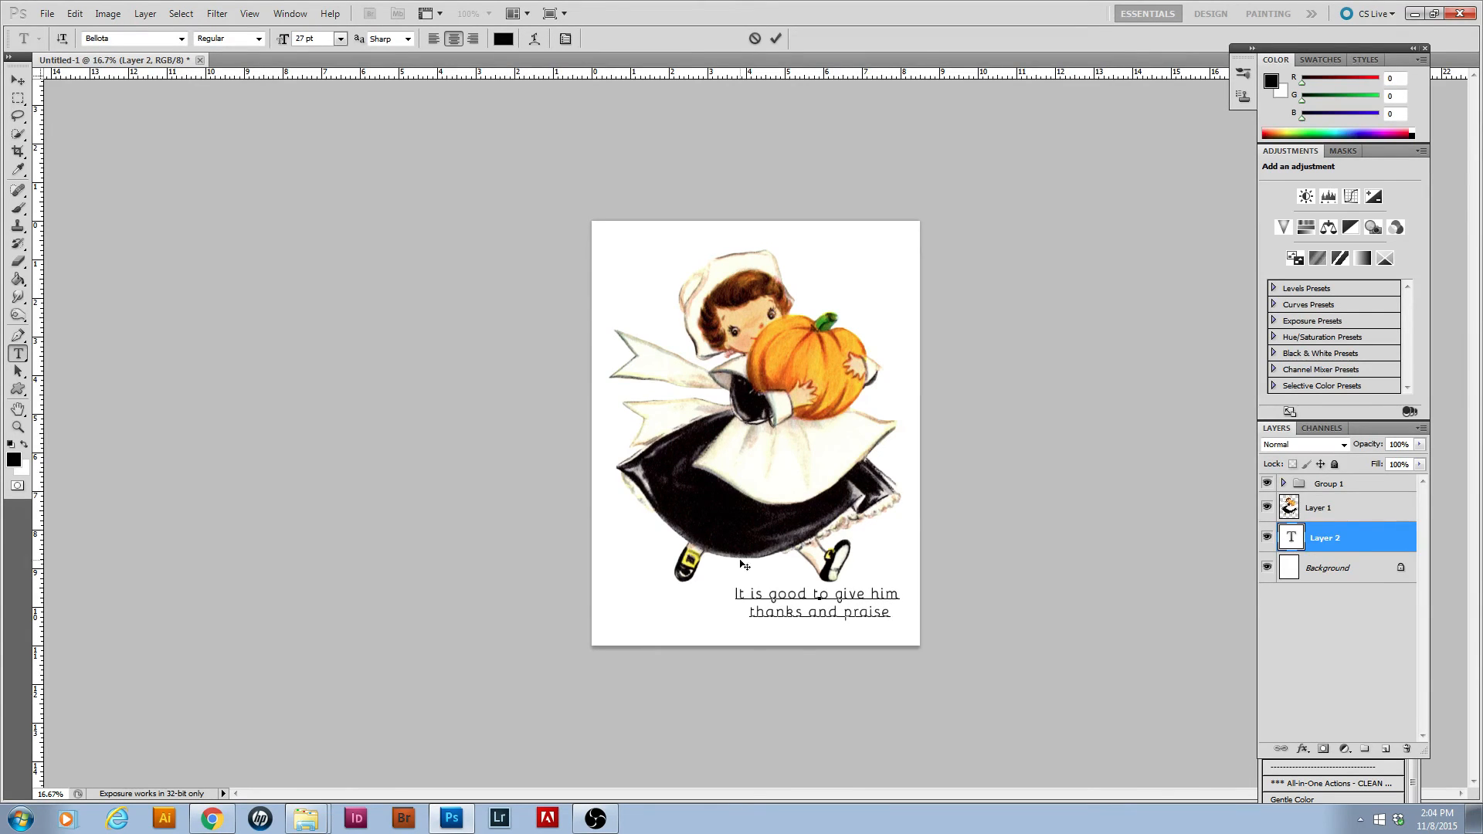
pyautogui.click(1350, 514)
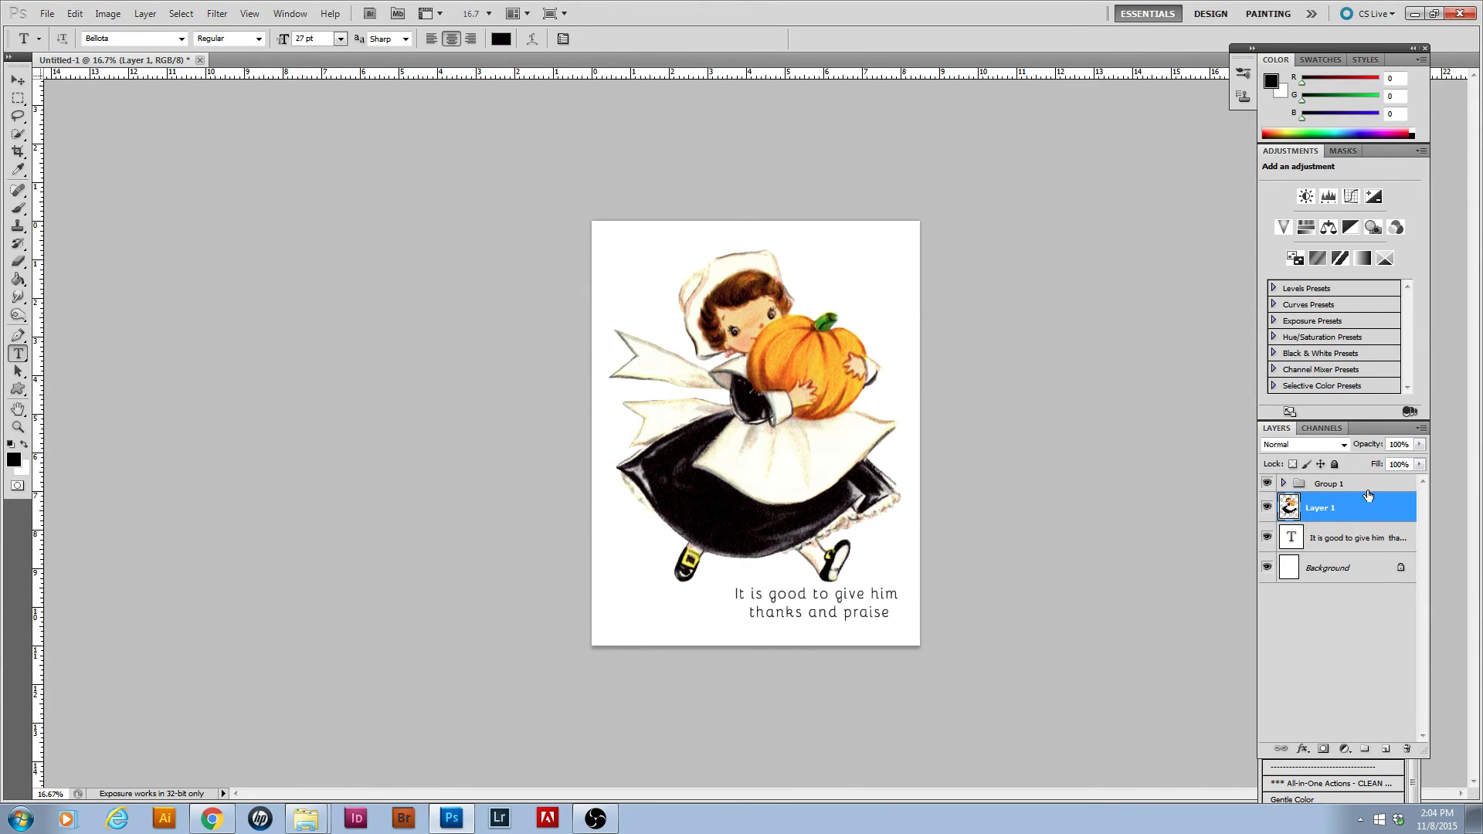
pyautogui.click(1367, 488)
pyautogui.click(1363, 518)
pyautogui.click(1353, 538)
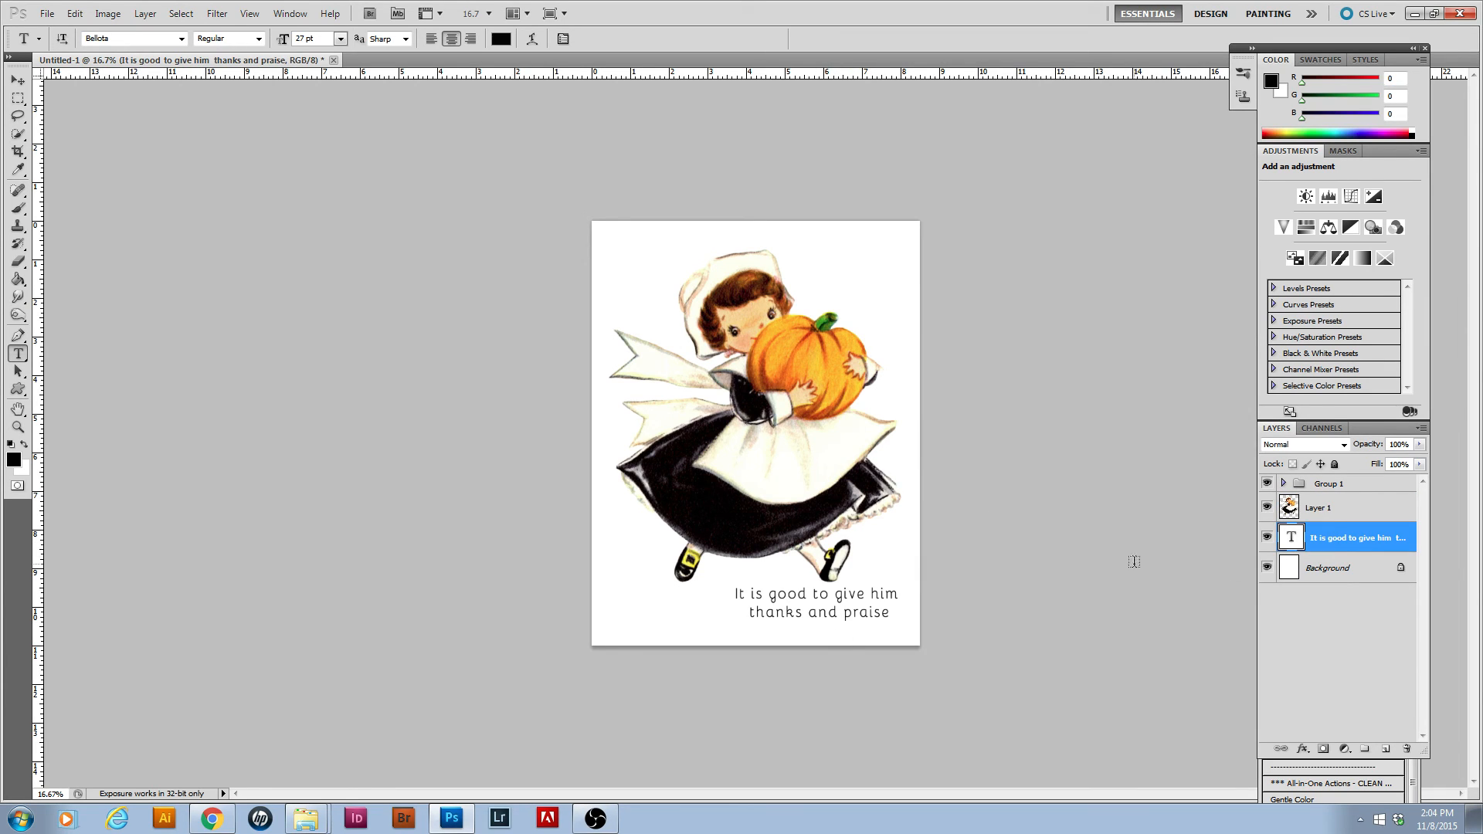
pyautogui.click(1349, 513)
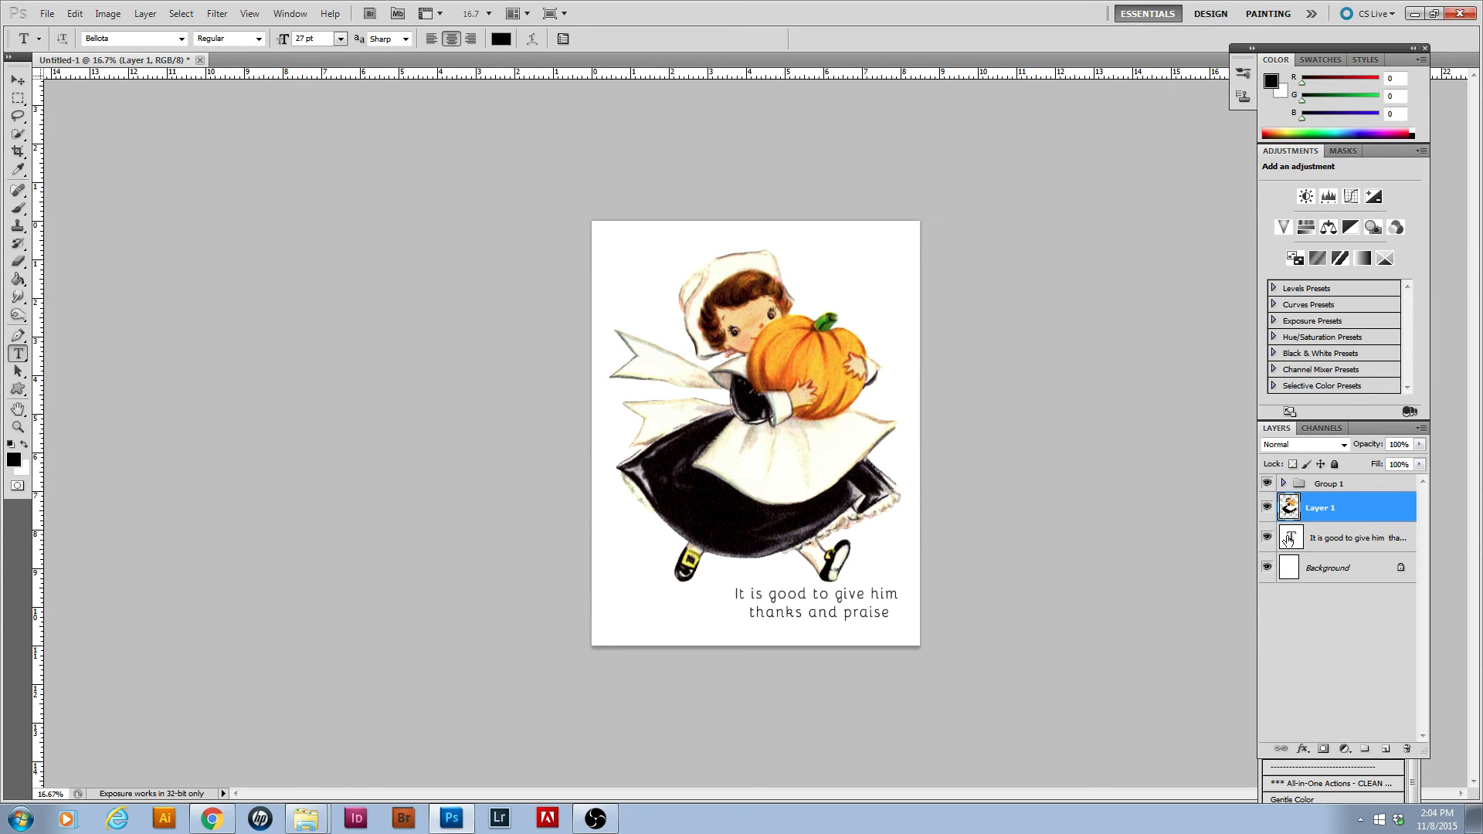
pyautogui.click(1374, 547)
pyautogui.click(1373, 486)
pyautogui.click(1364, 506)
pyautogui.click(1364, 488)
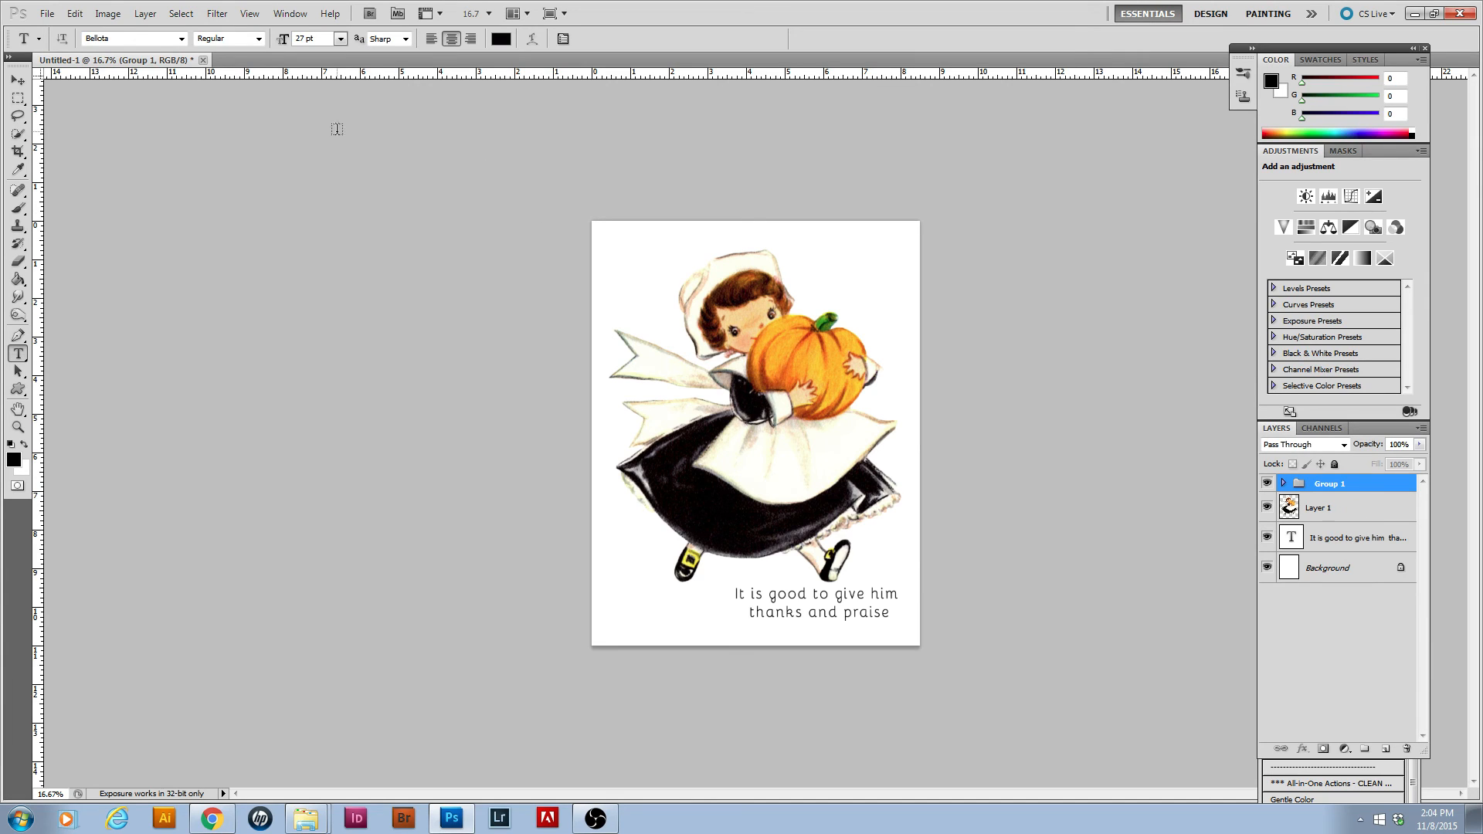
# Flip the whole canvas horizontally to mirror the girl and the text
pyautogui.click(108, 13)
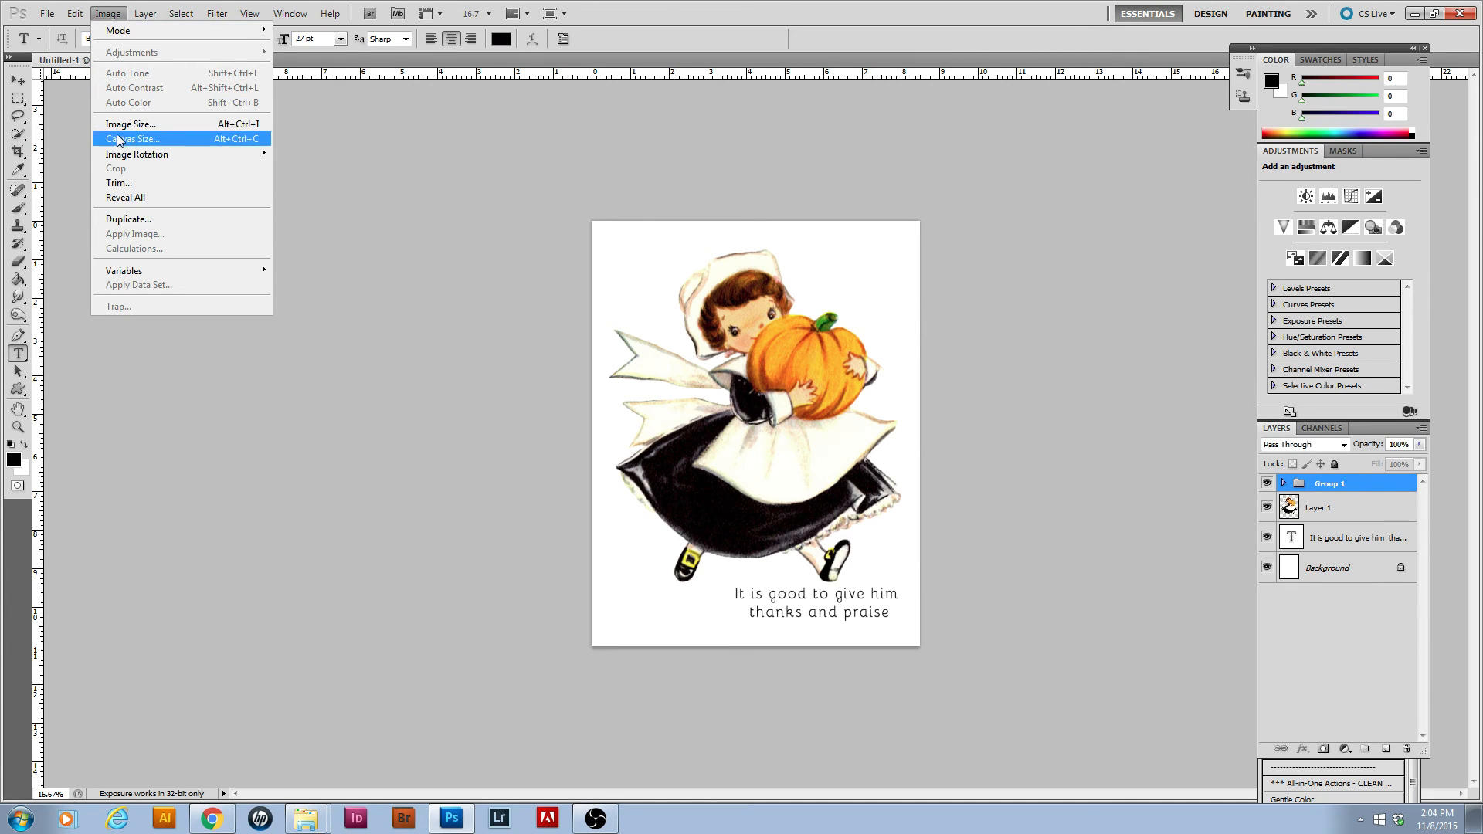
pyautogui.moveTo(133, 158)
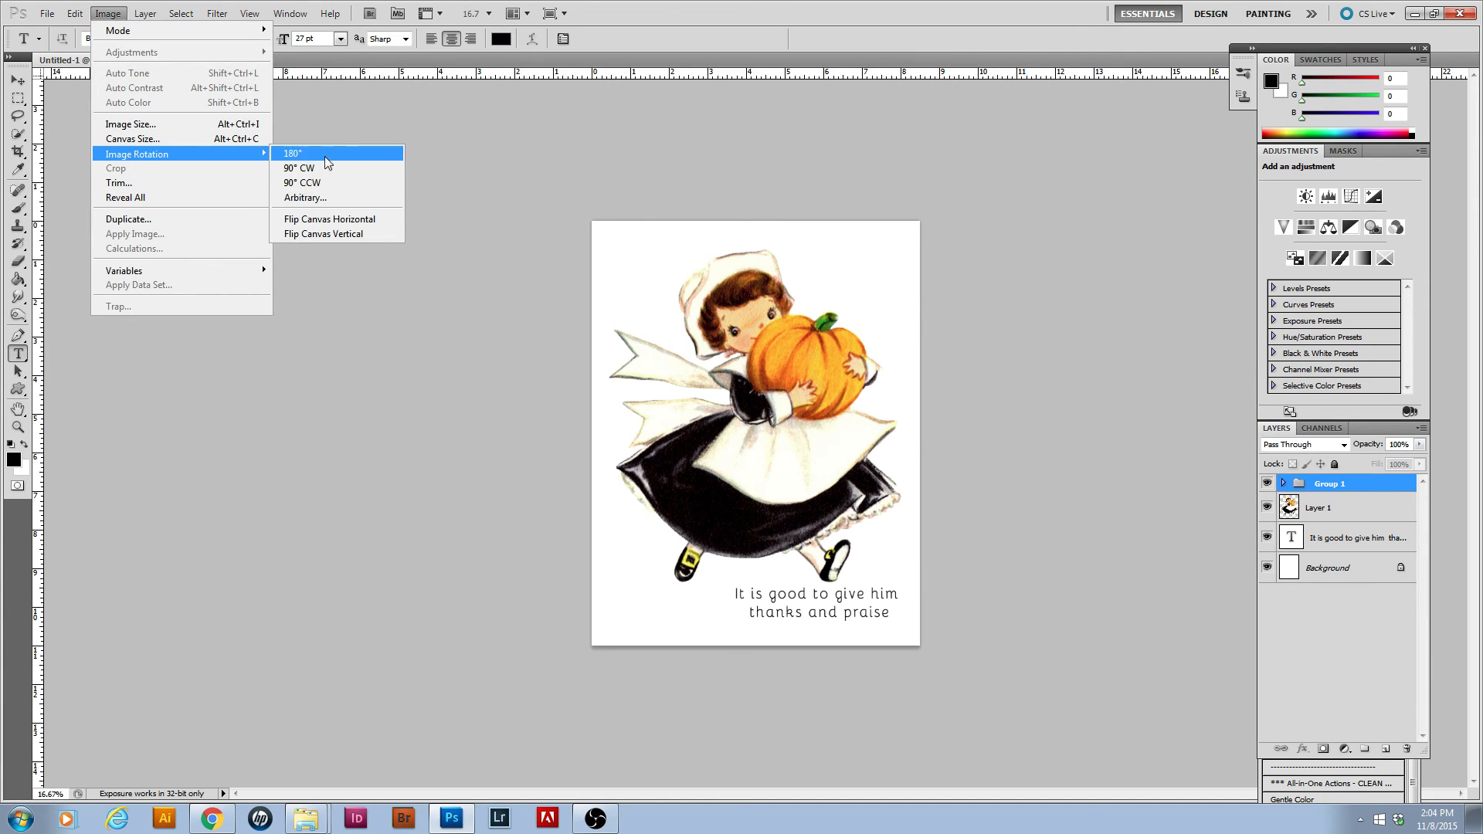
pyautogui.click(336, 221)
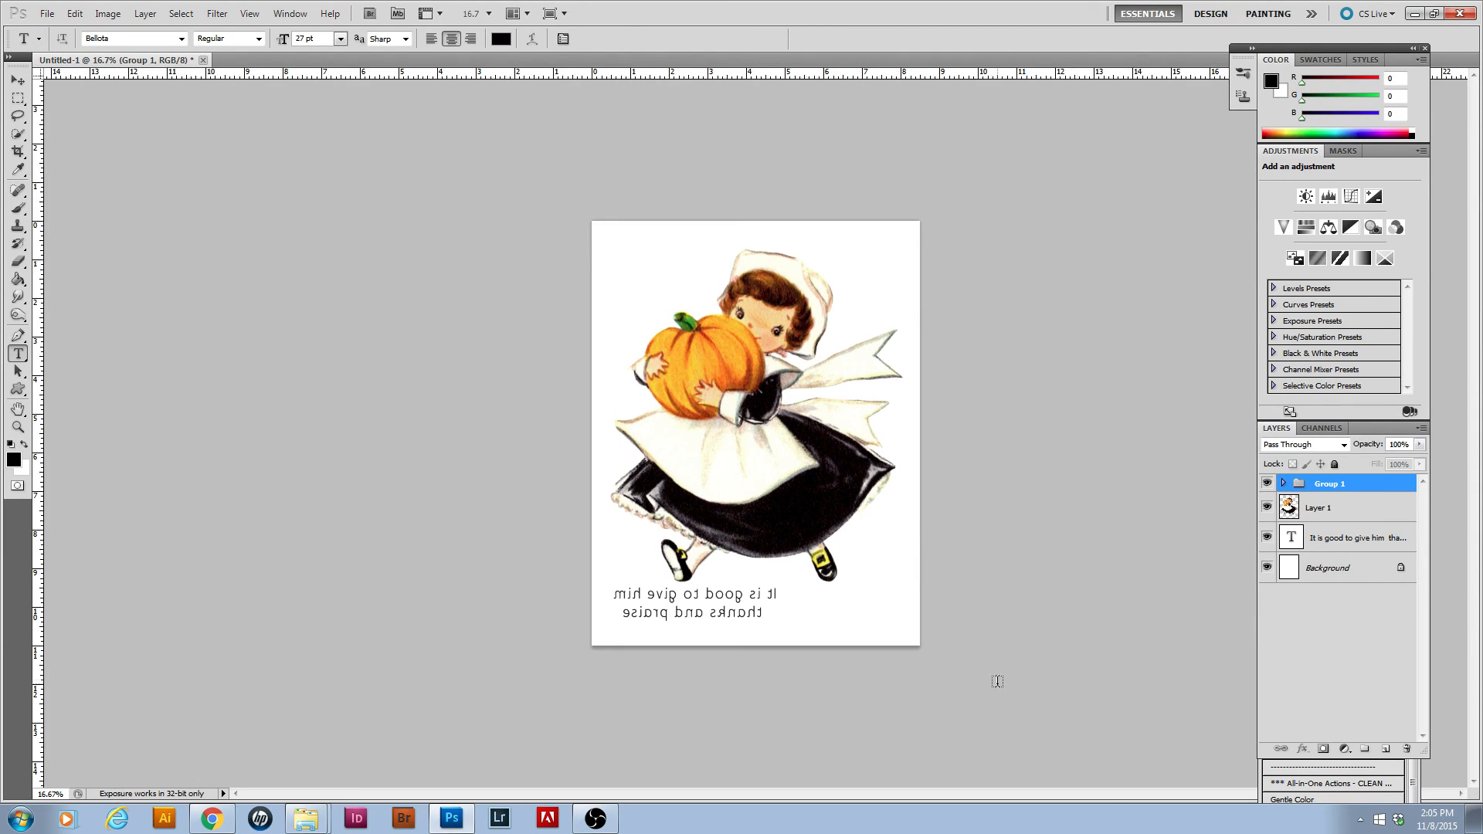
# Save a copy of the mirrored design in the t-shirts folder as a JPEG named "Thanks tshirt", accepting the JPEG options
pyautogui.click(47, 13)
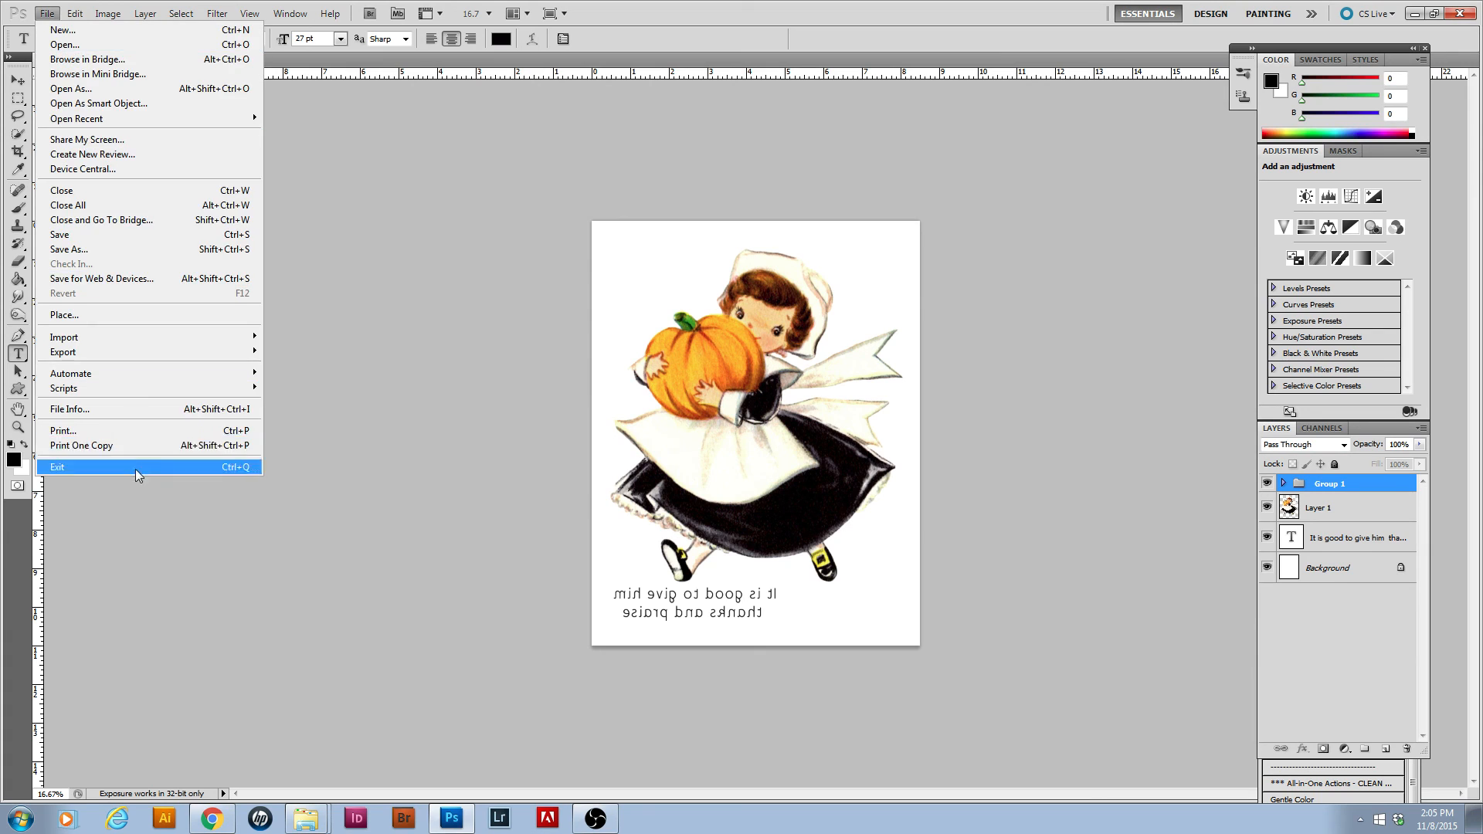
pyautogui.click(62, 251)
pyautogui.click(852, 613)
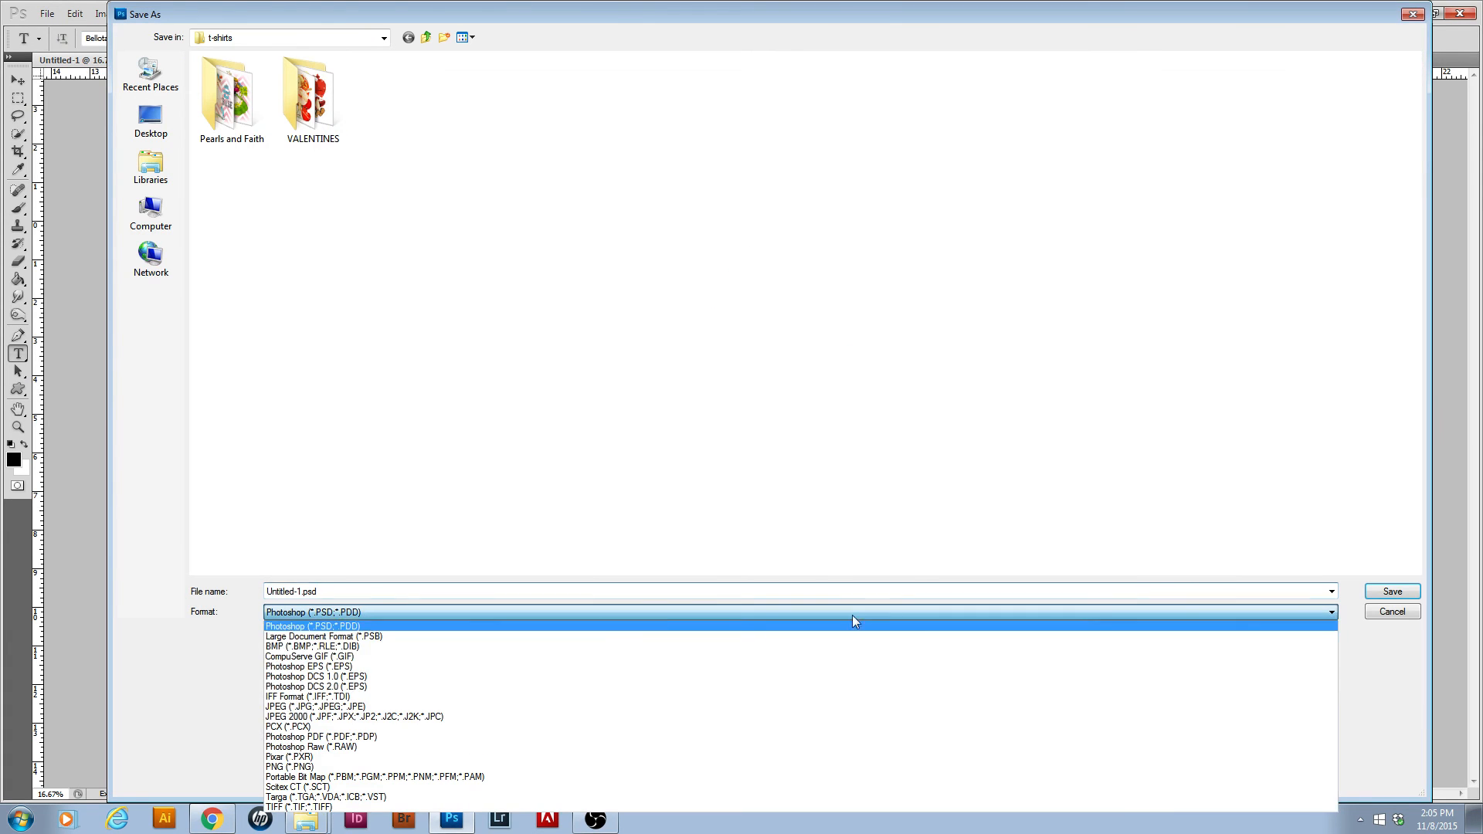
pyautogui.click(336, 707)
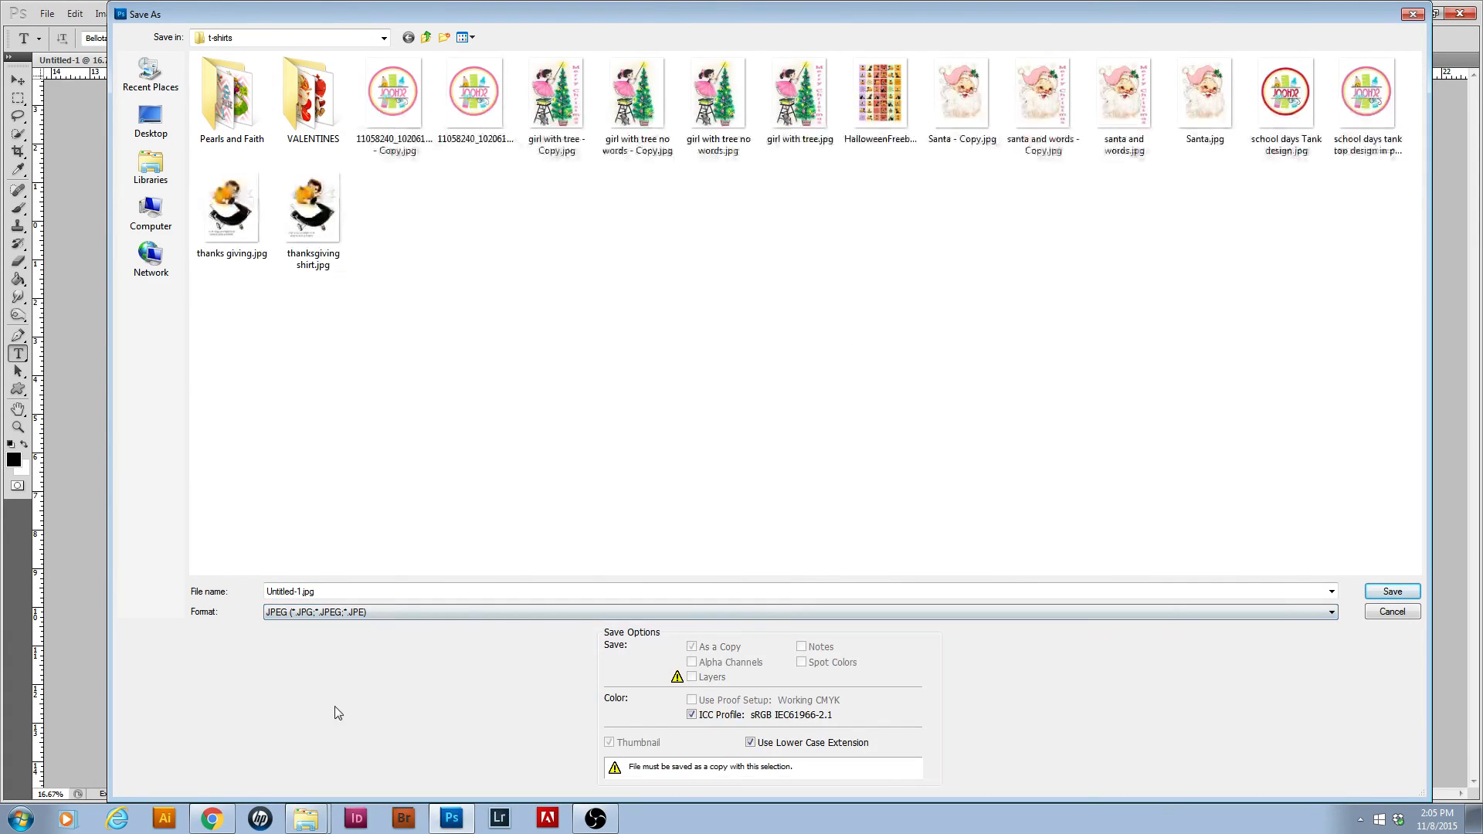
pyautogui.doubleClick(393, 589)
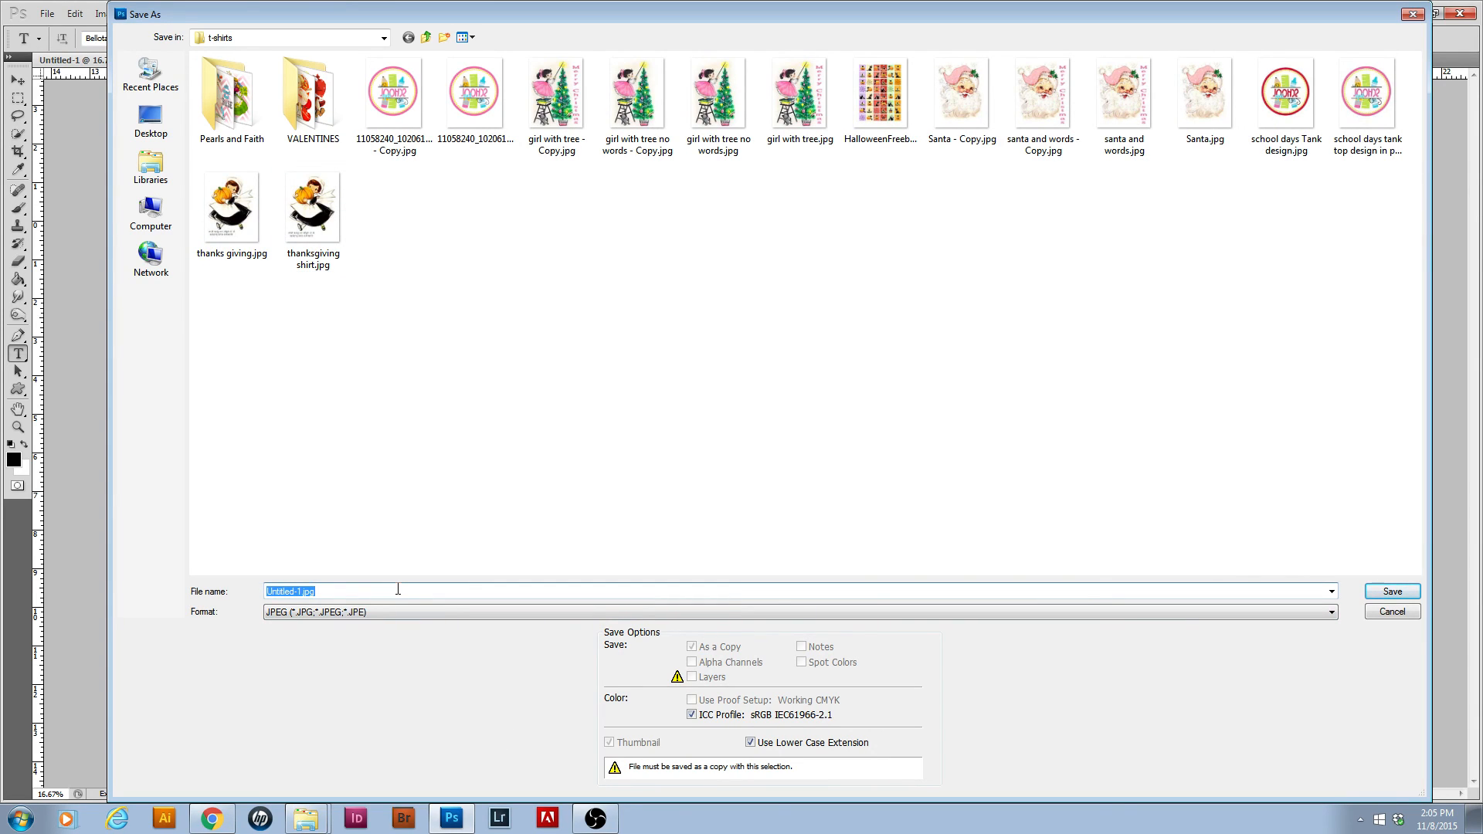
pyautogui.write('Tha')
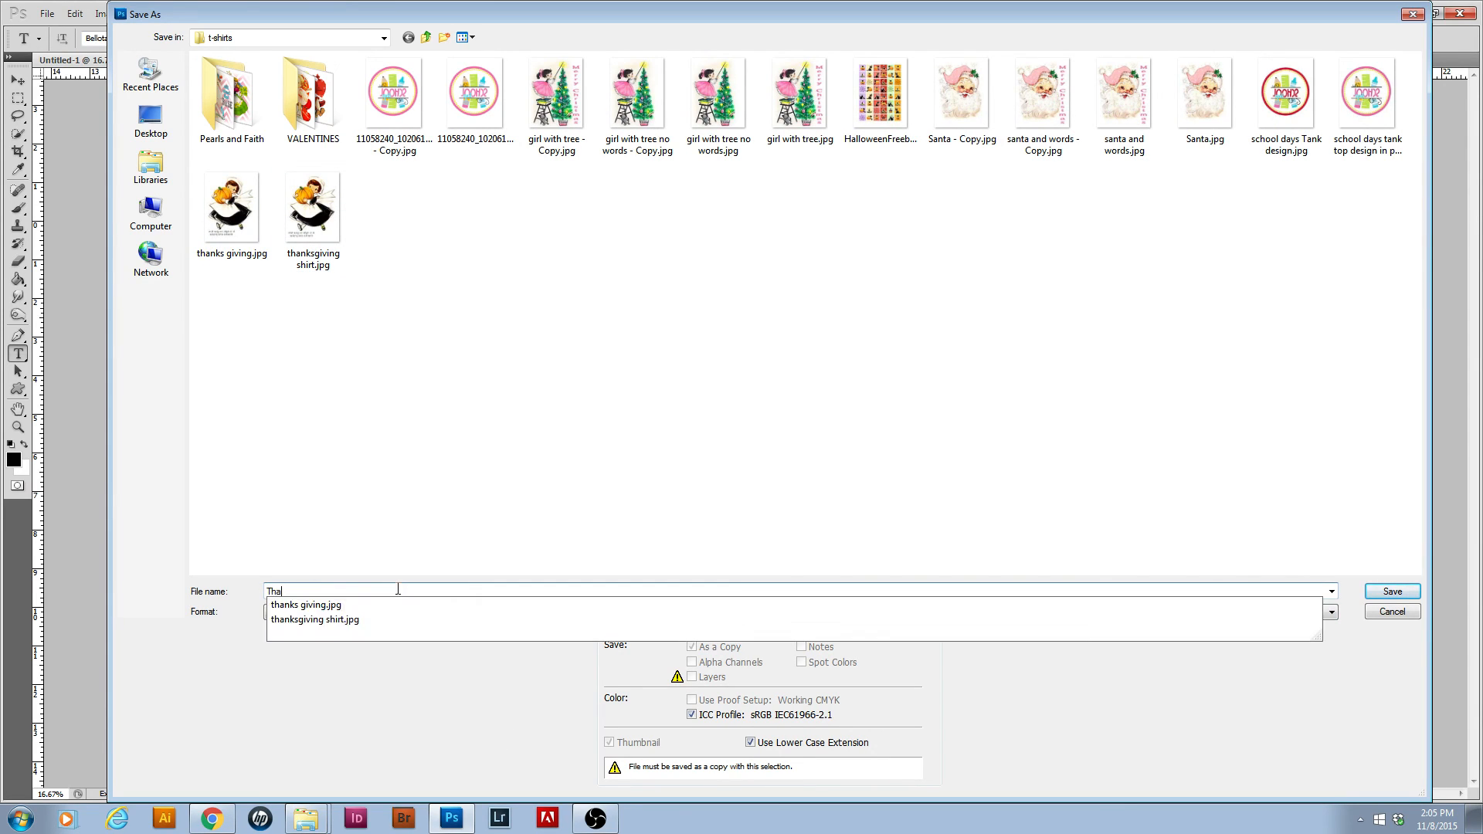
pyautogui.write('nks t')
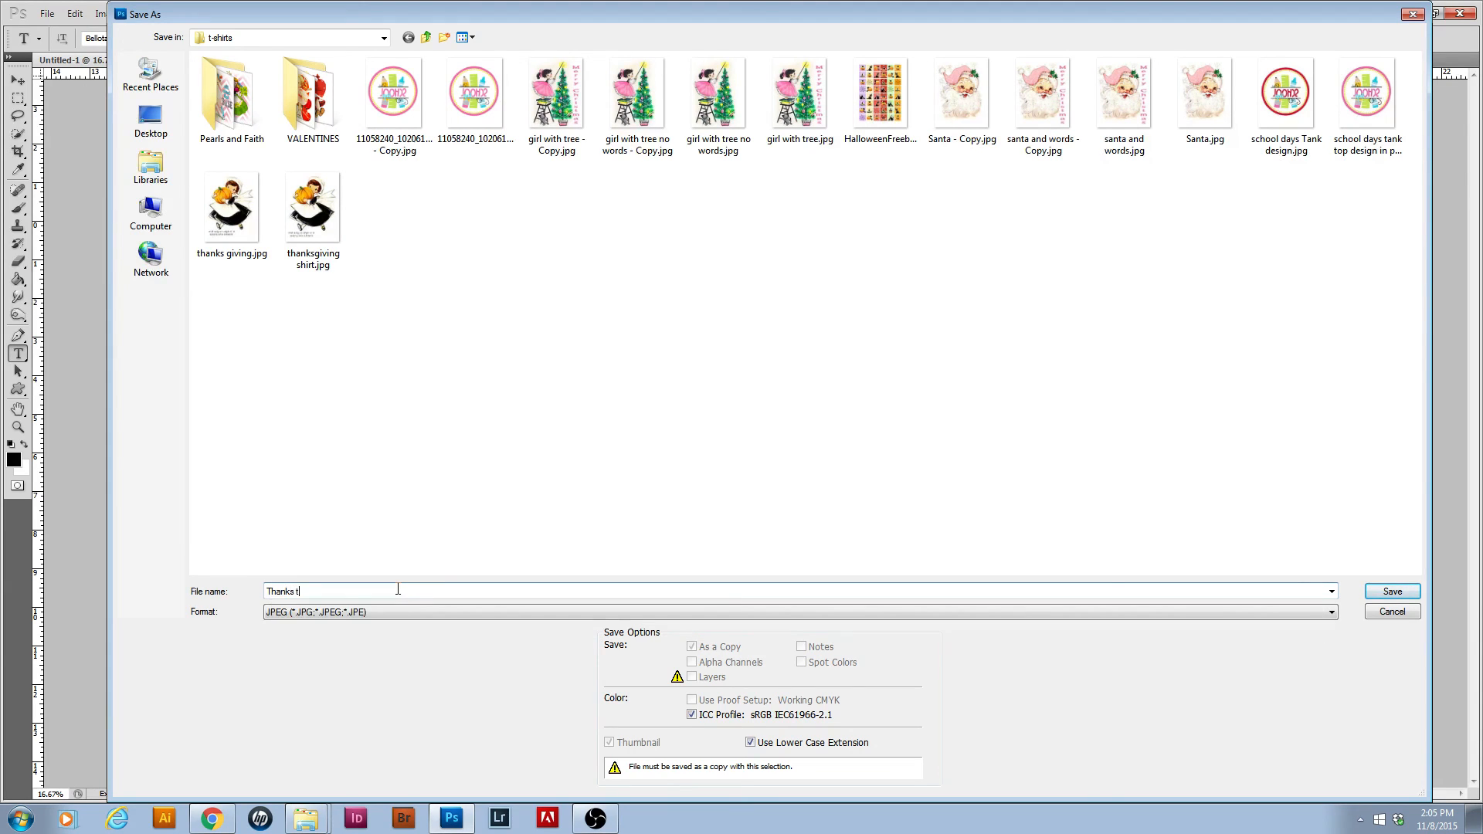
pyautogui.write('shirt')
pyautogui.click(1393, 592)
pyautogui.click(844, 229)
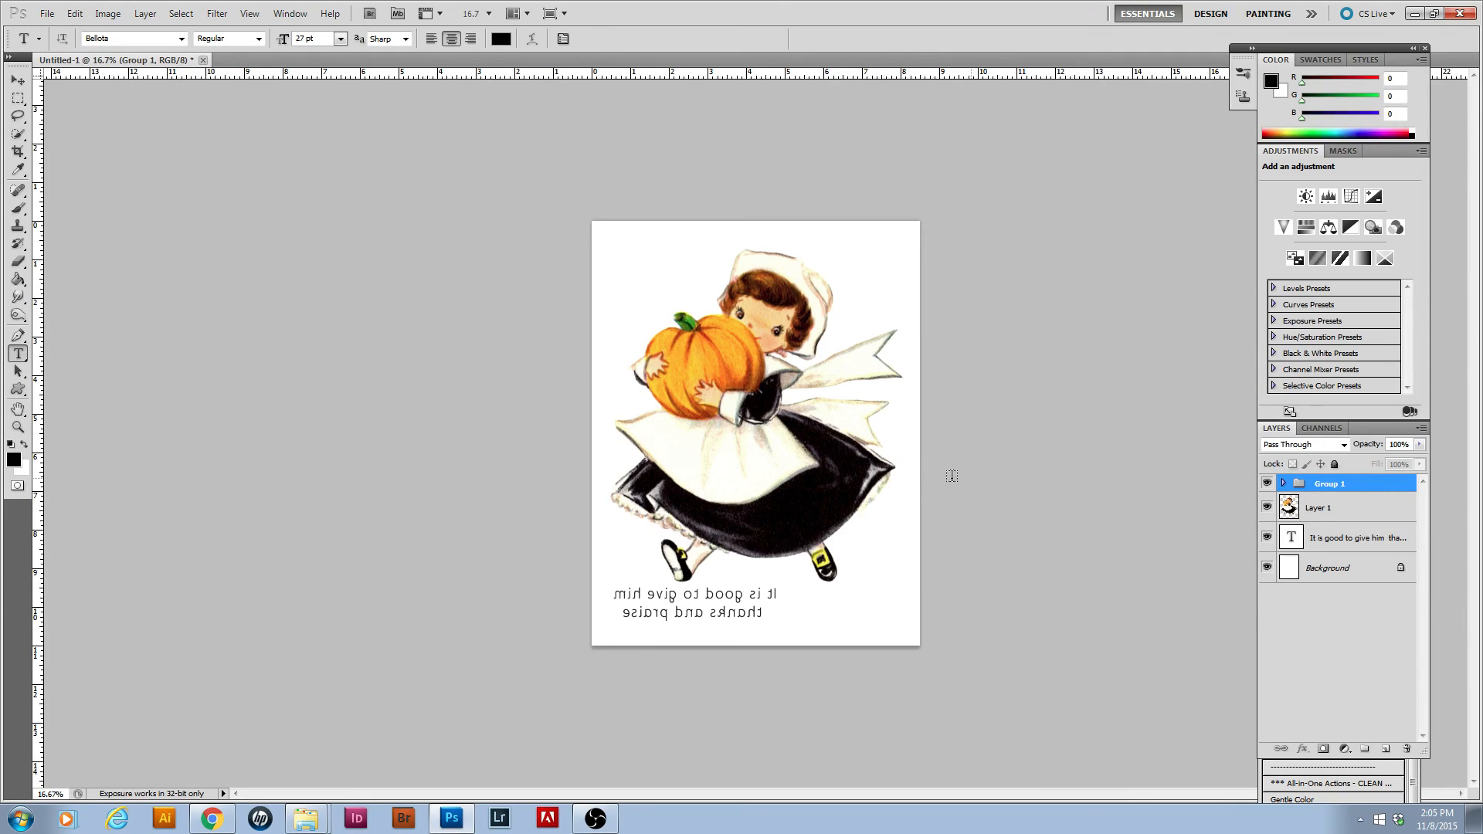
# Check the mirrored page in the print preview and close it without printing
pyautogui.click(48, 14)
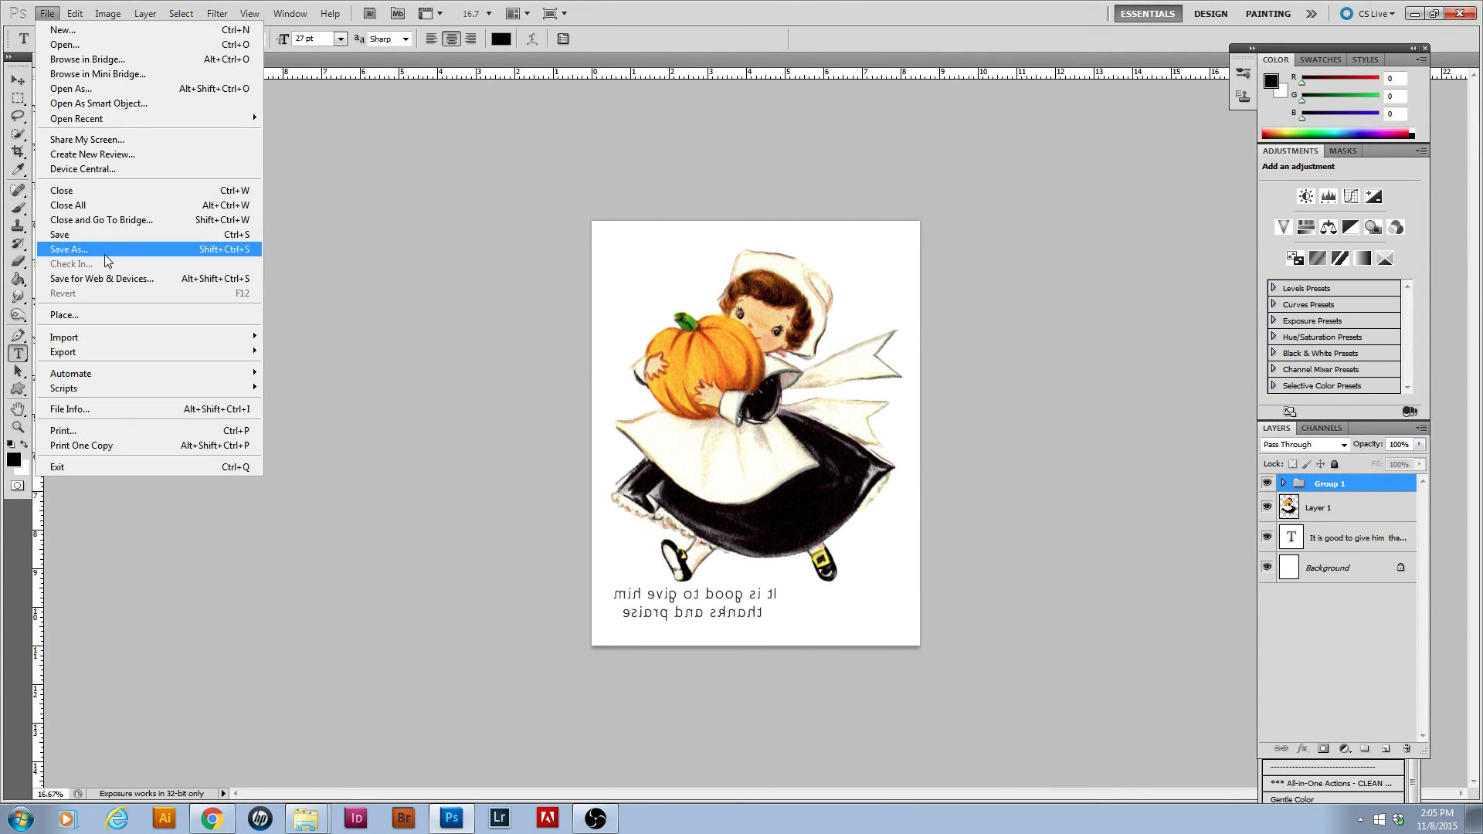
pyautogui.click(294, 191)
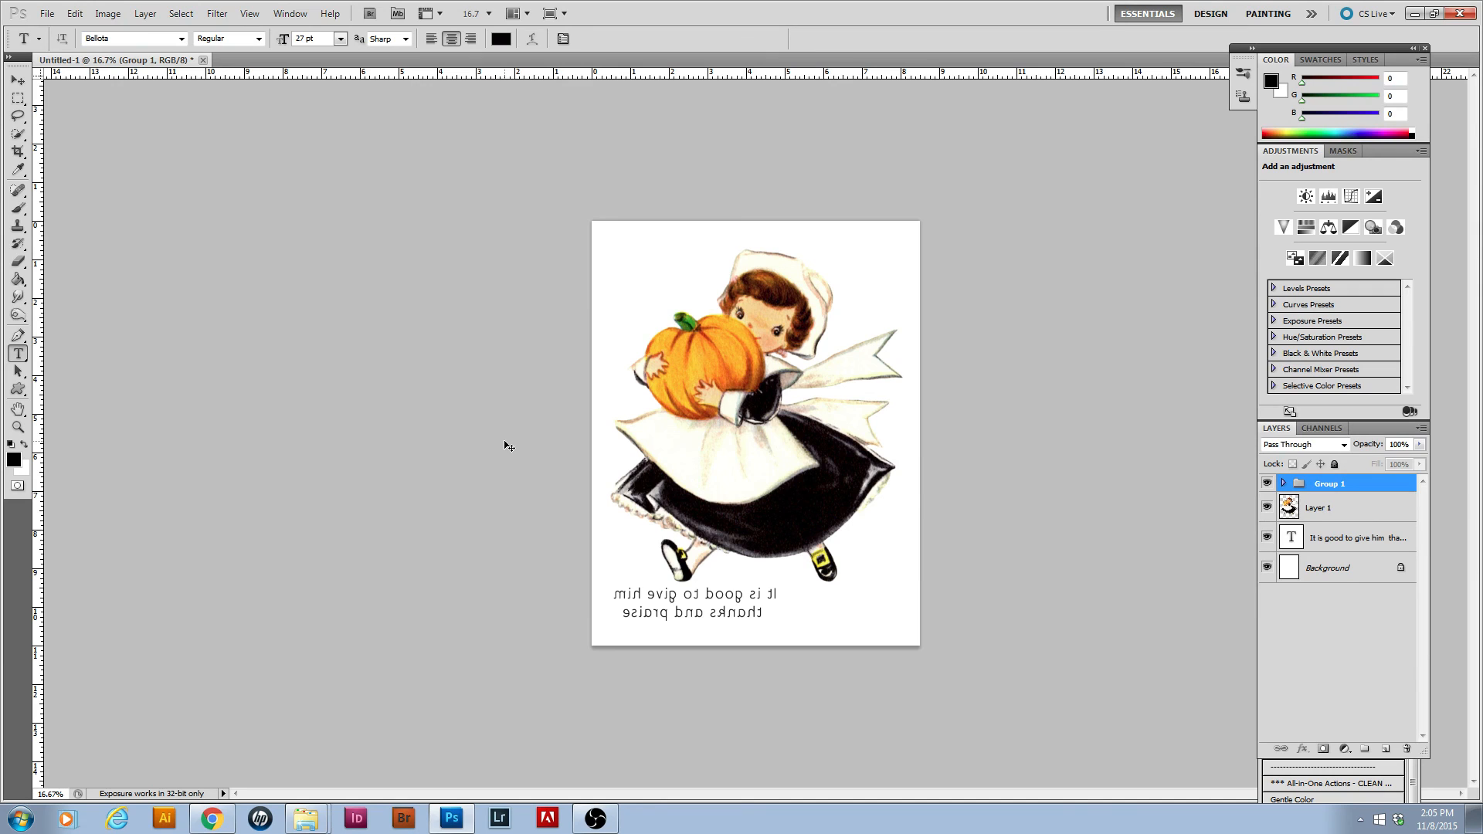
pyautogui.hotkey('ctrl', 'p')
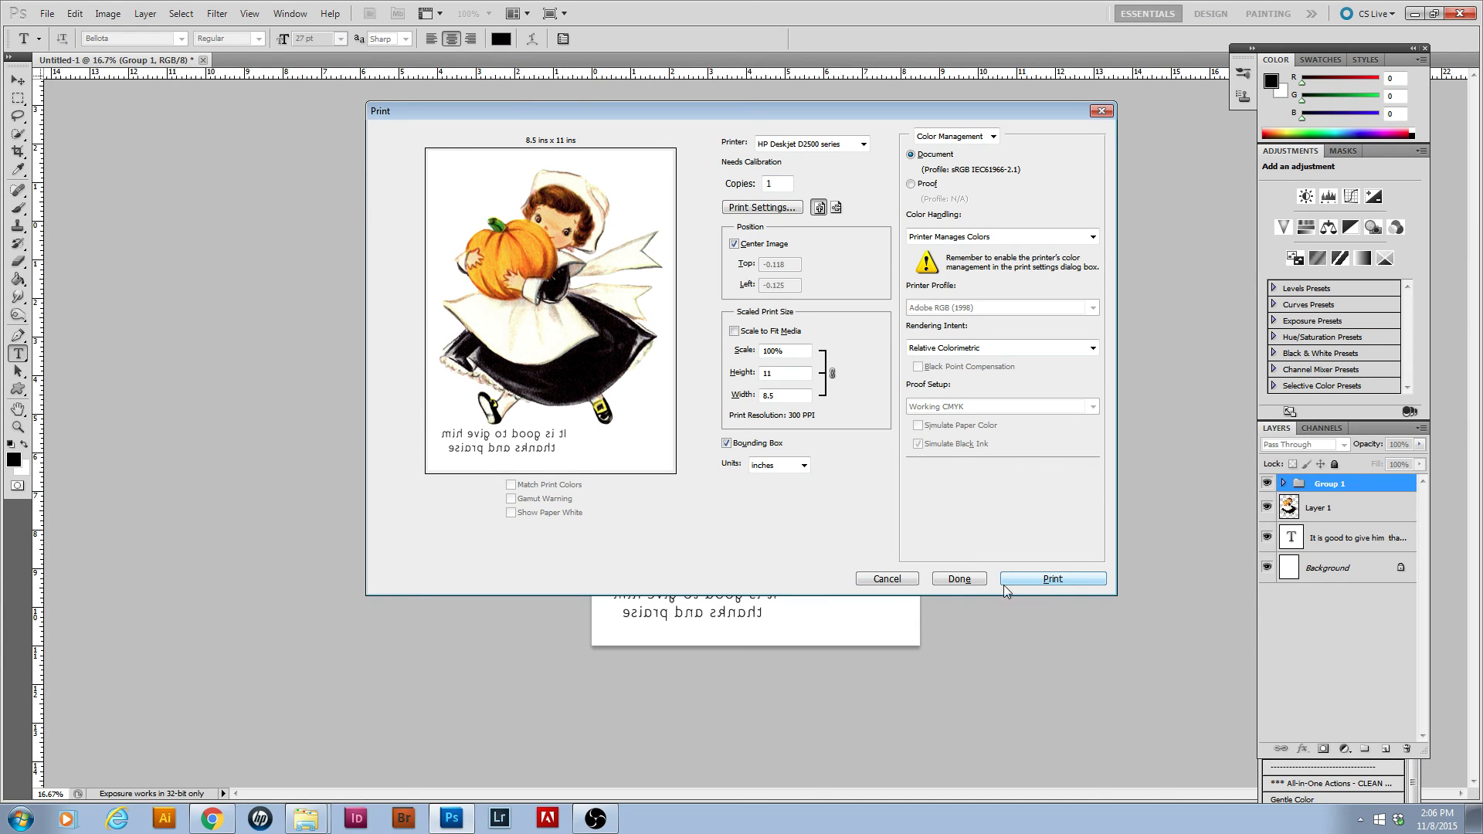
pyautogui.click(880, 579)
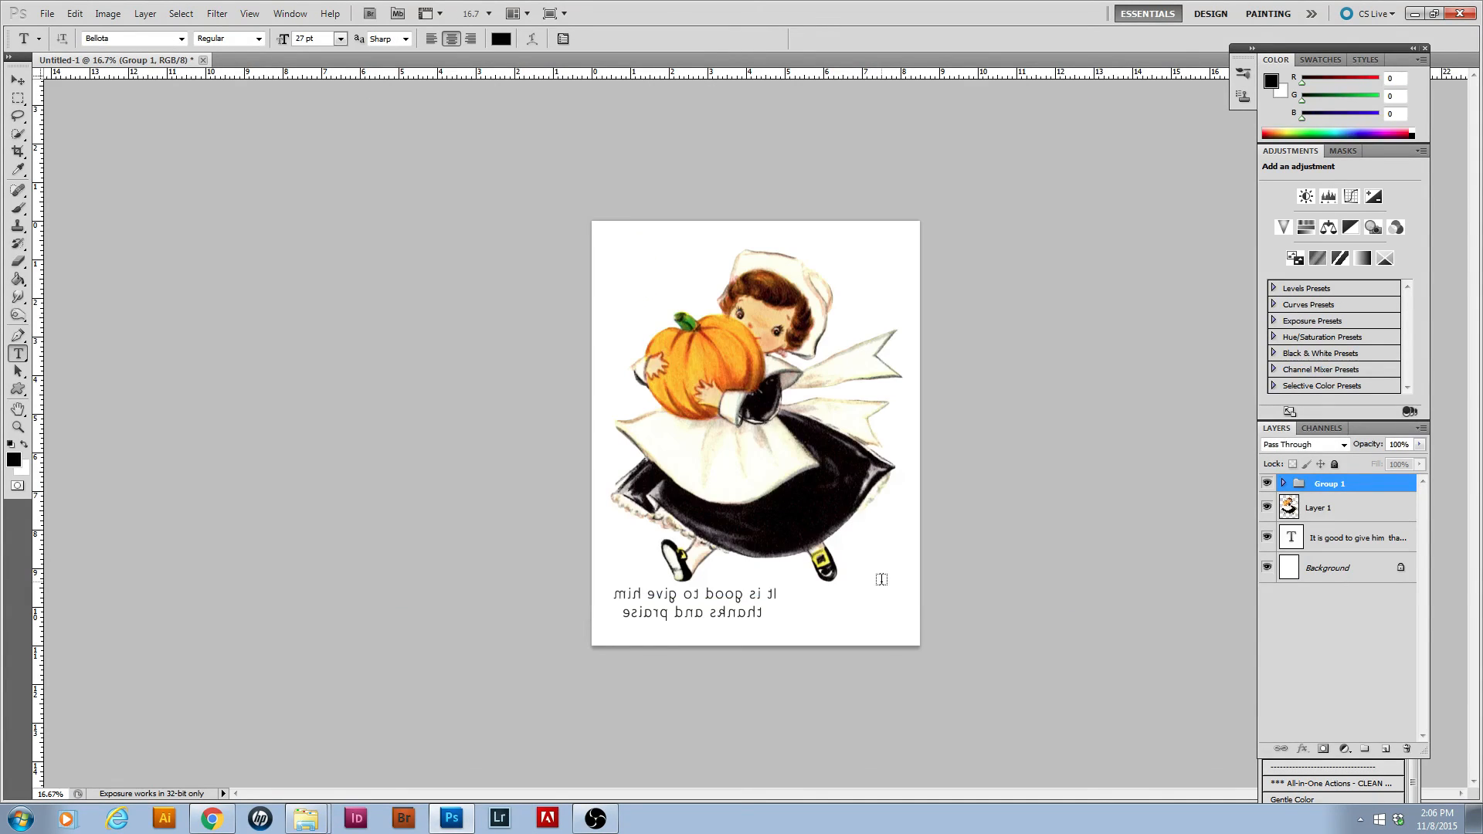